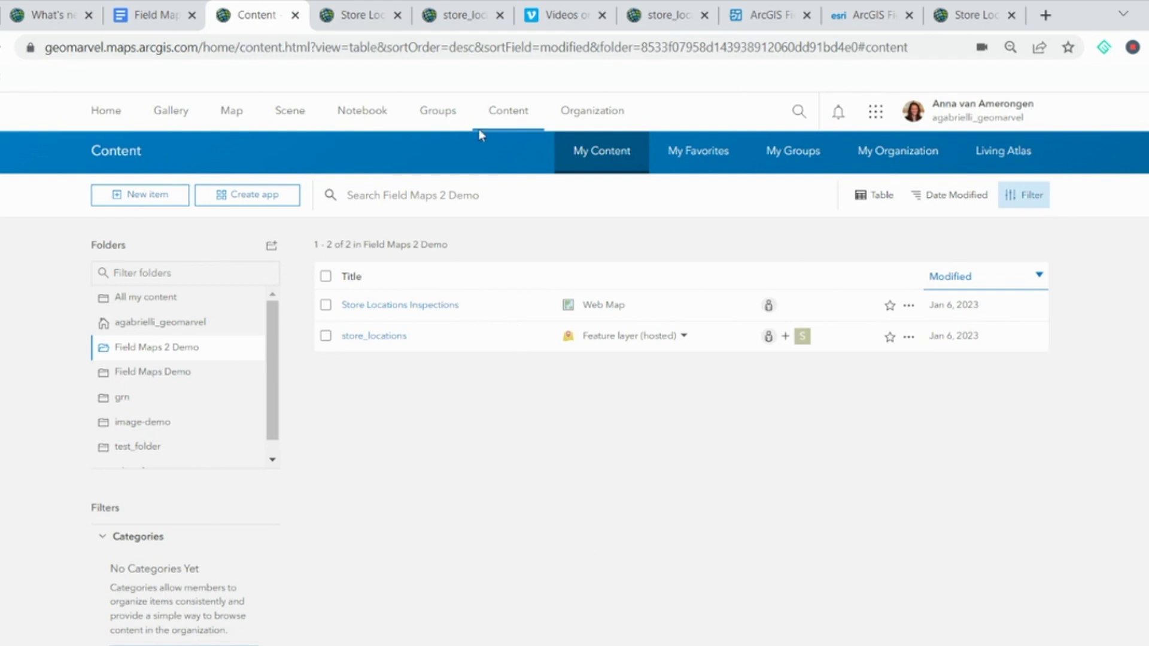
Step: Switch to the store_locations layer page to view its 14-record data table
click(447, 22)
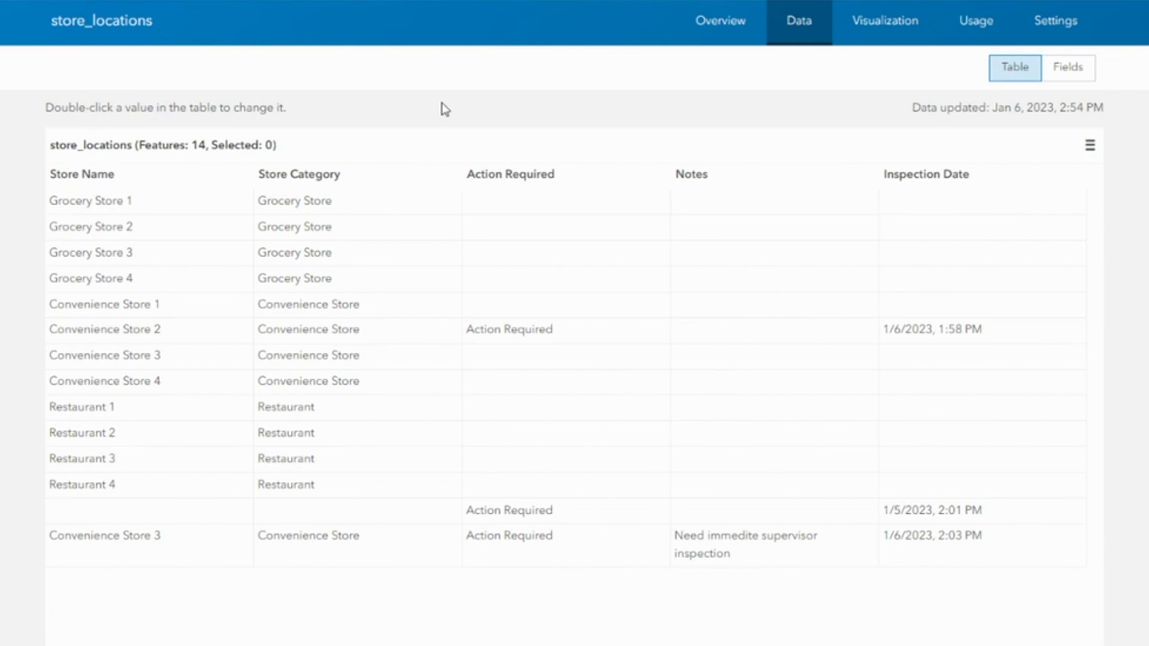
Step: Look over the store_locations layer settings, then return to its Data table
click(1054, 27)
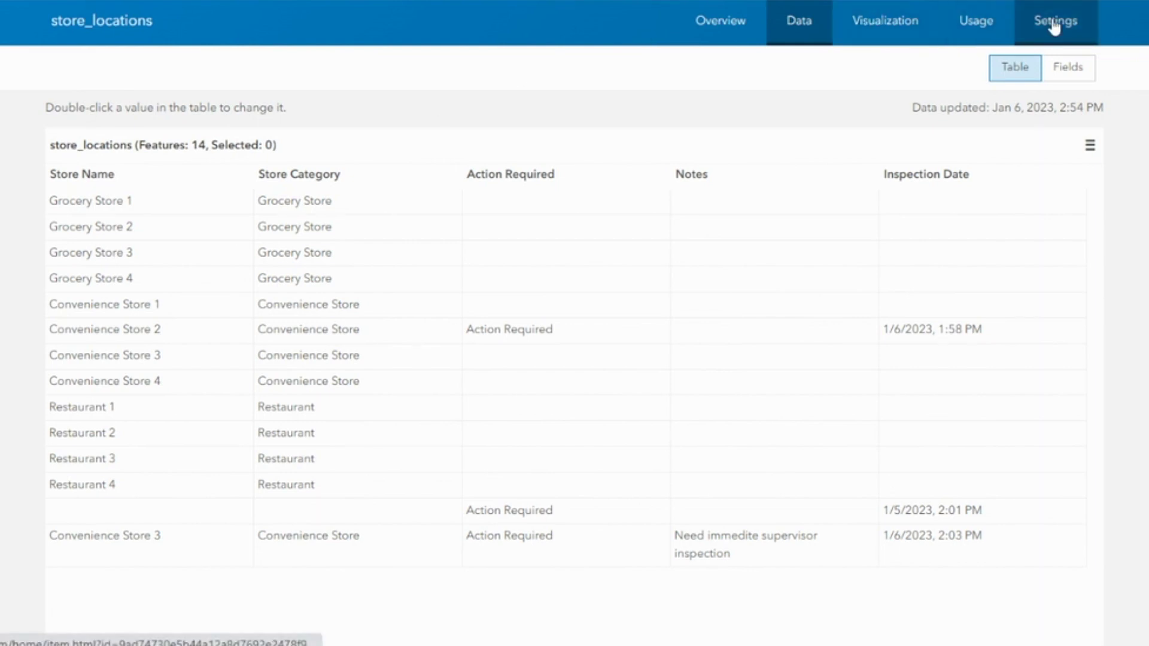
scroll(552, 357, down, 7)
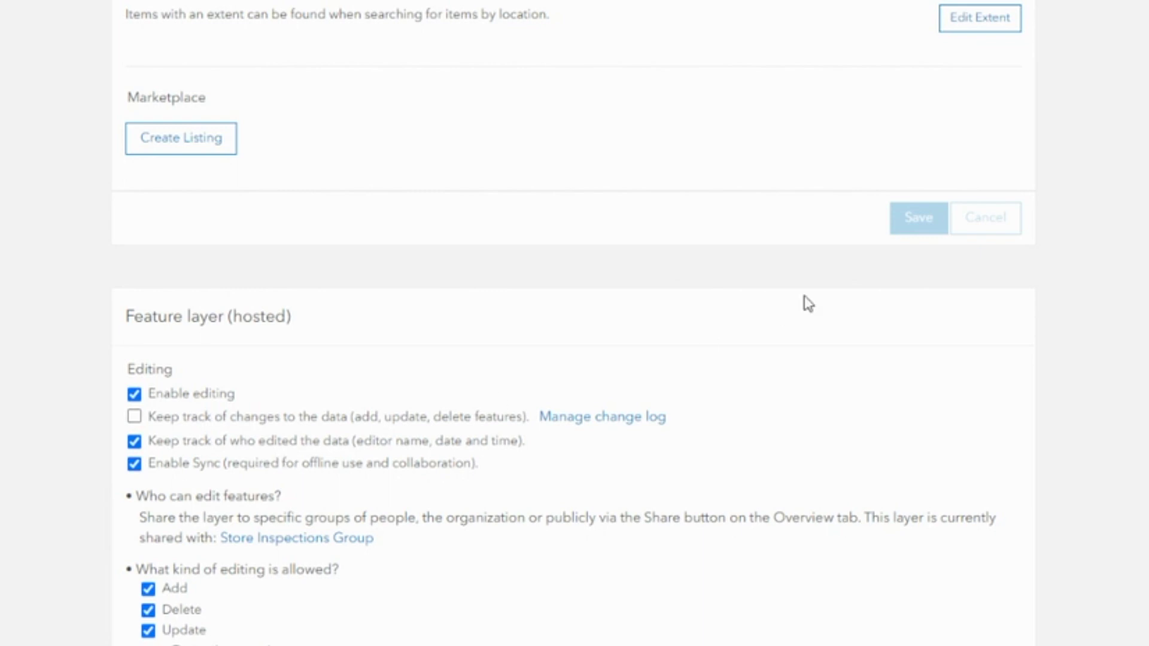
scroll(778, 305, up, 5)
scroll(769, 307, up, 5)
click(717, 69)
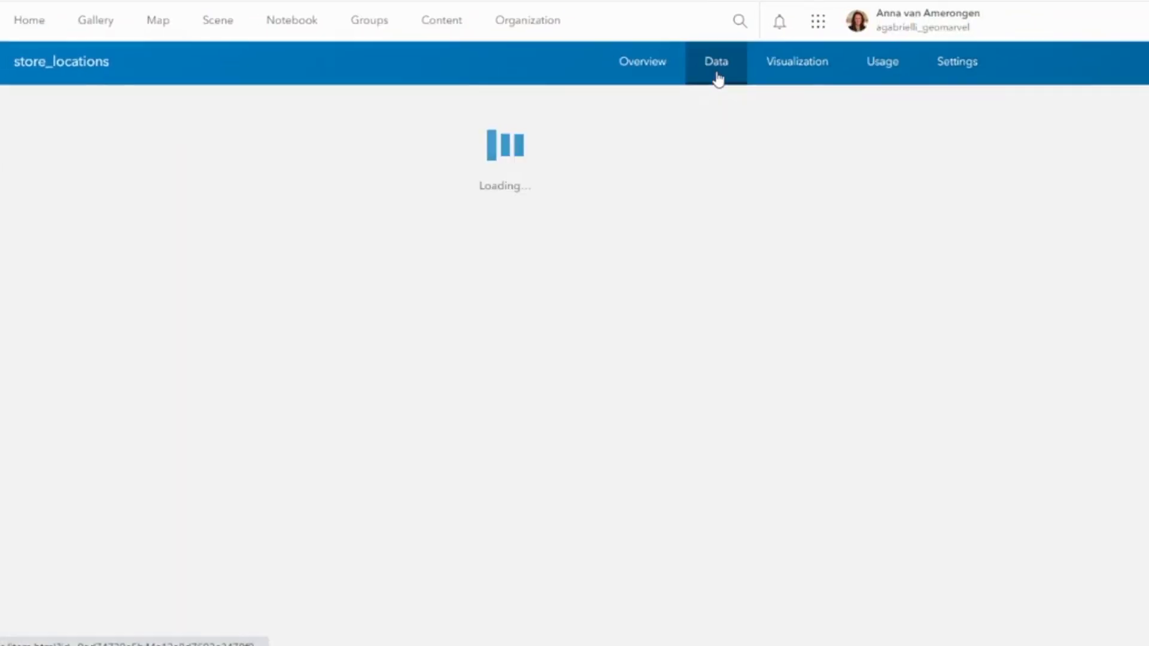
Step: Show the CreationDate, Creator, EditDate and Editor columns in the table
click(990, 178)
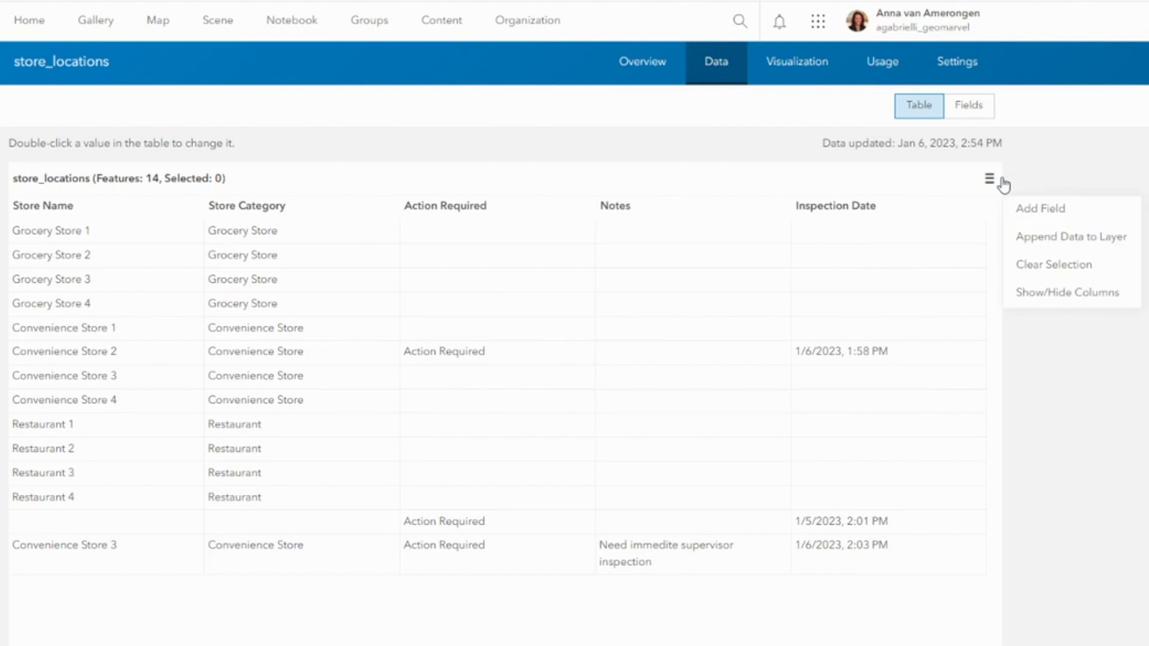
click(1046, 296)
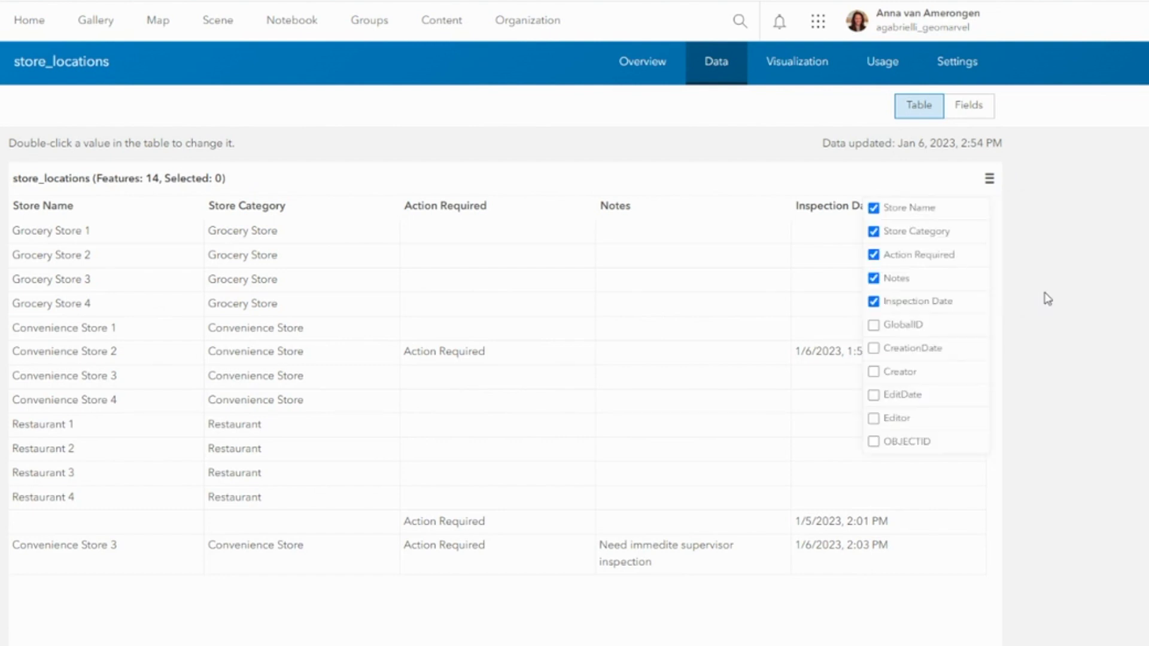
click(932, 338)
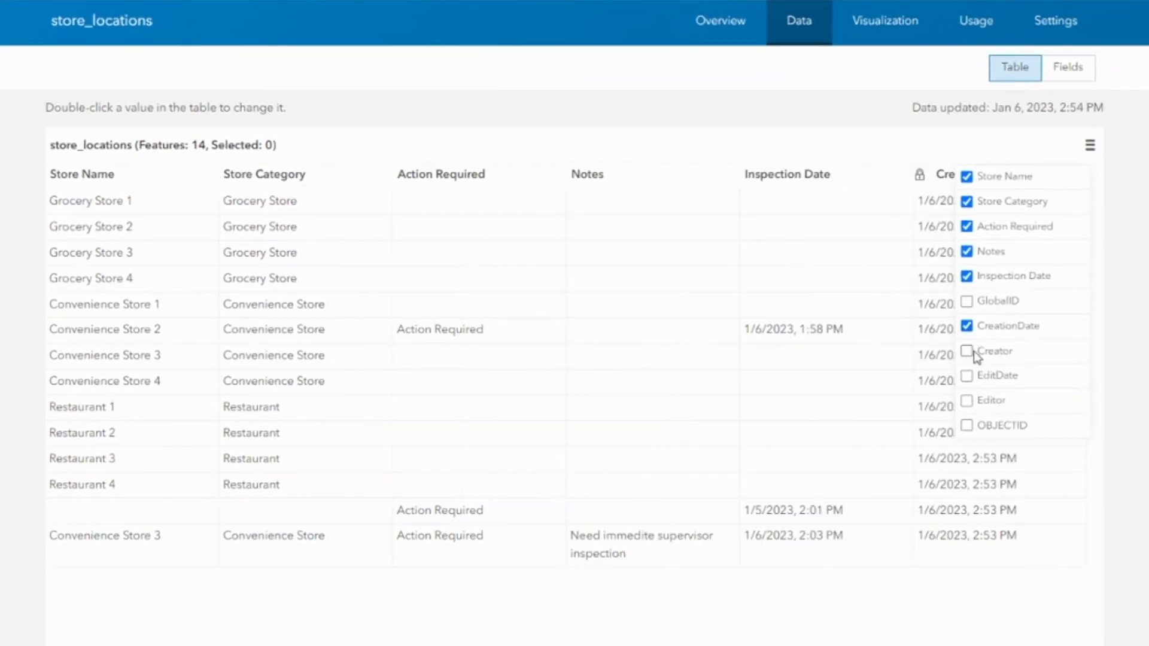
click(931, 365)
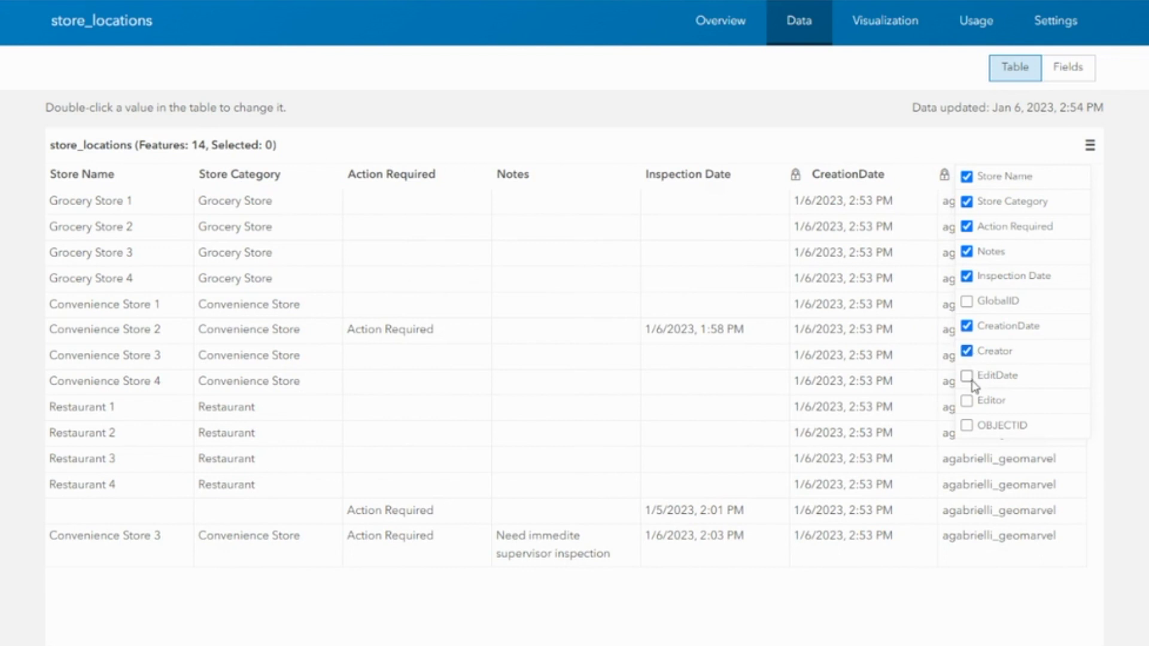
click(972, 379)
click(968, 398)
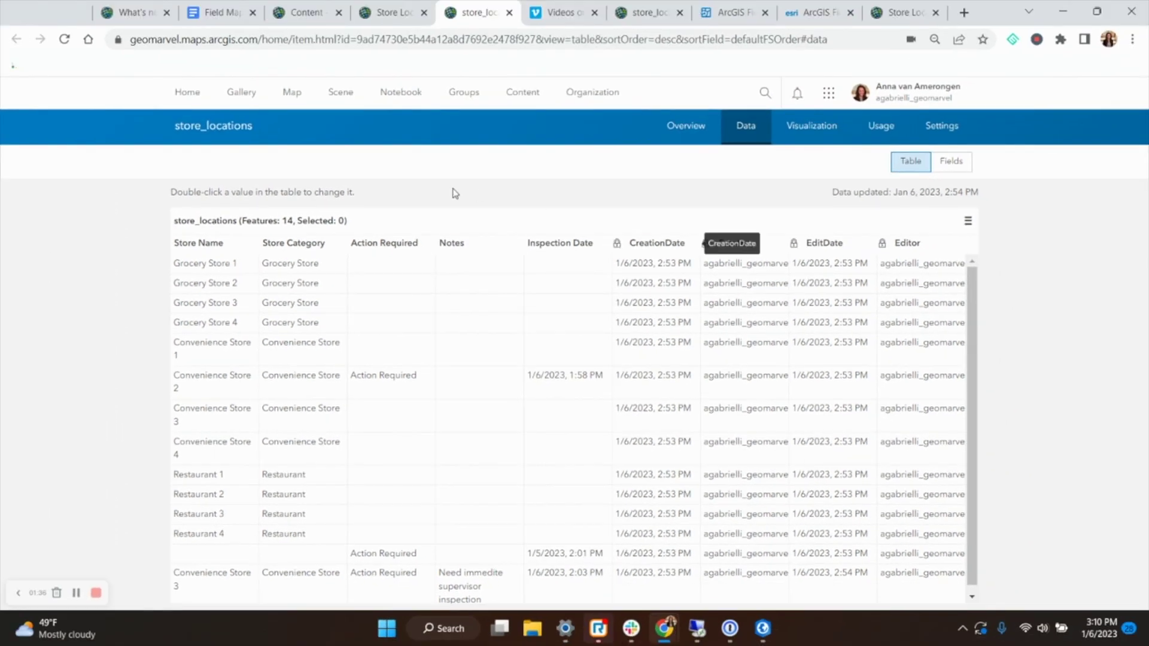
Step: Review the category-styled Store Locations Inspections map, then go back to the Field Maps 2 Demo content
click(400, 18)
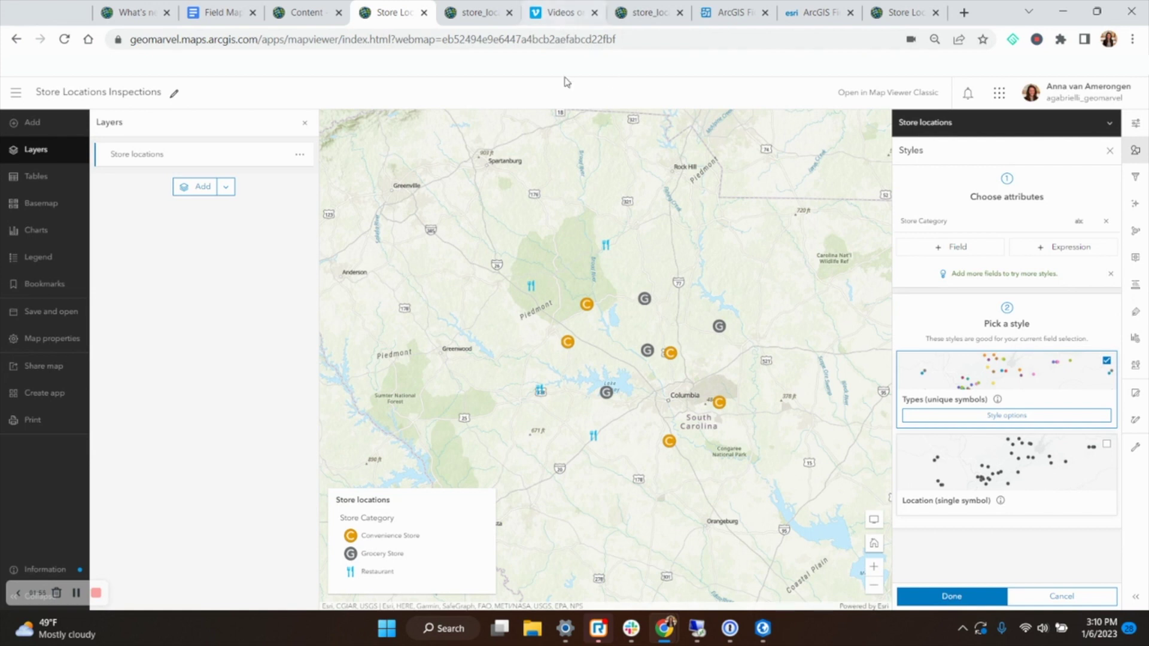
click(306, 12)
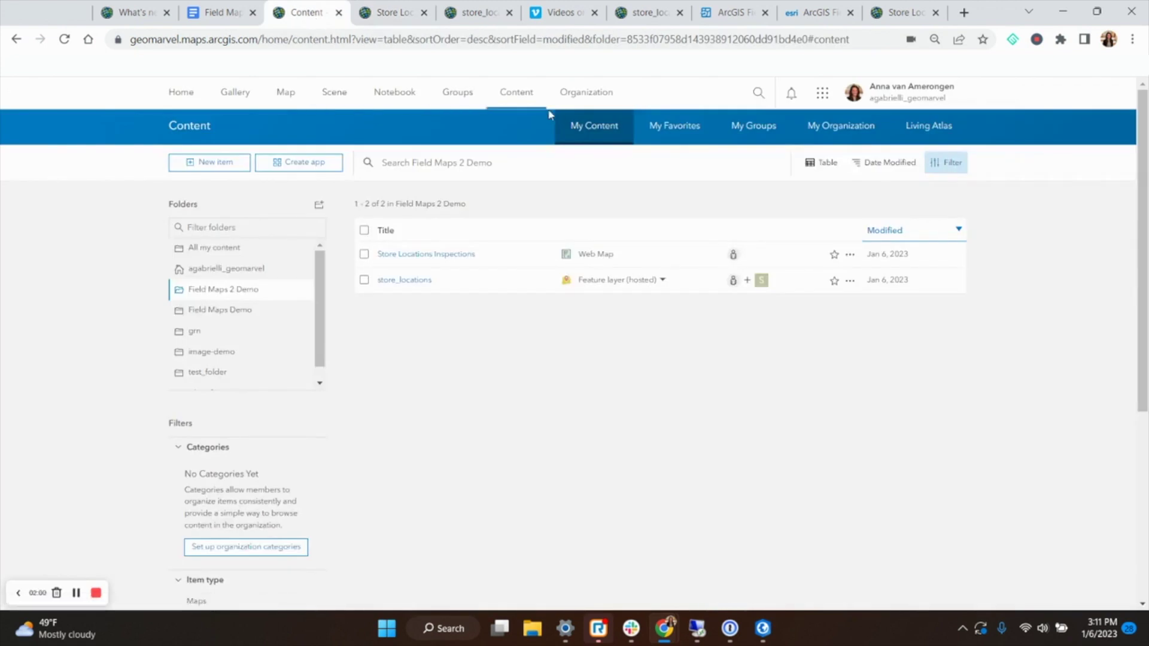
Step: Launch Field Maps from the ArcGIS app launcher to see the 15 maps
click(822, 92)
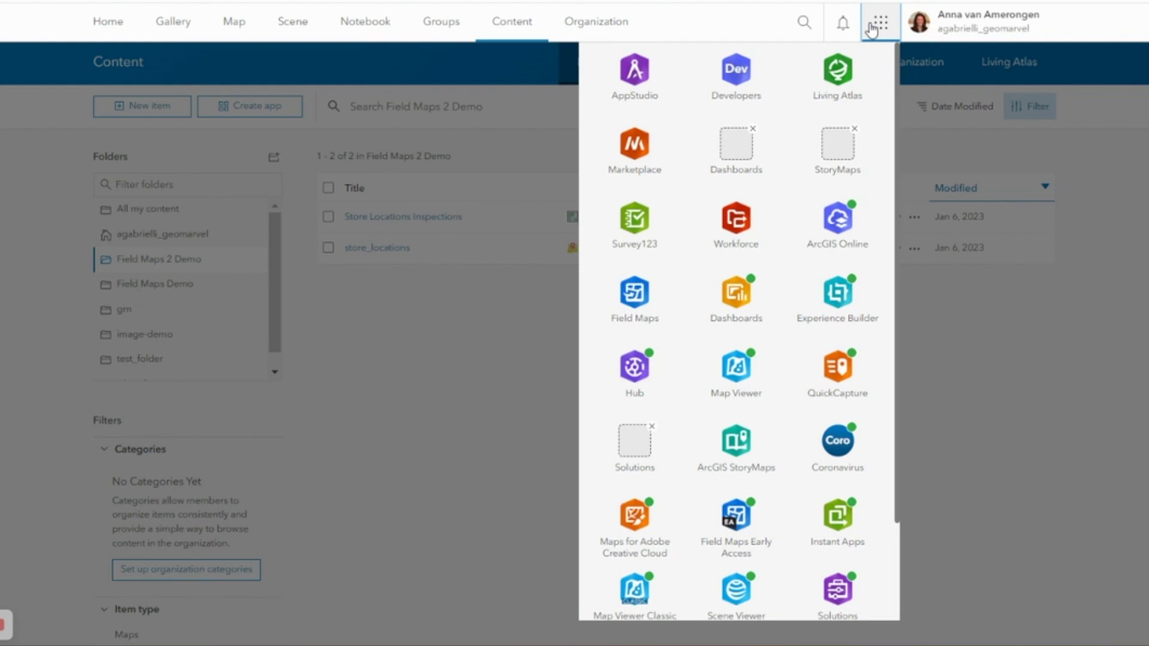
click(657, 302)
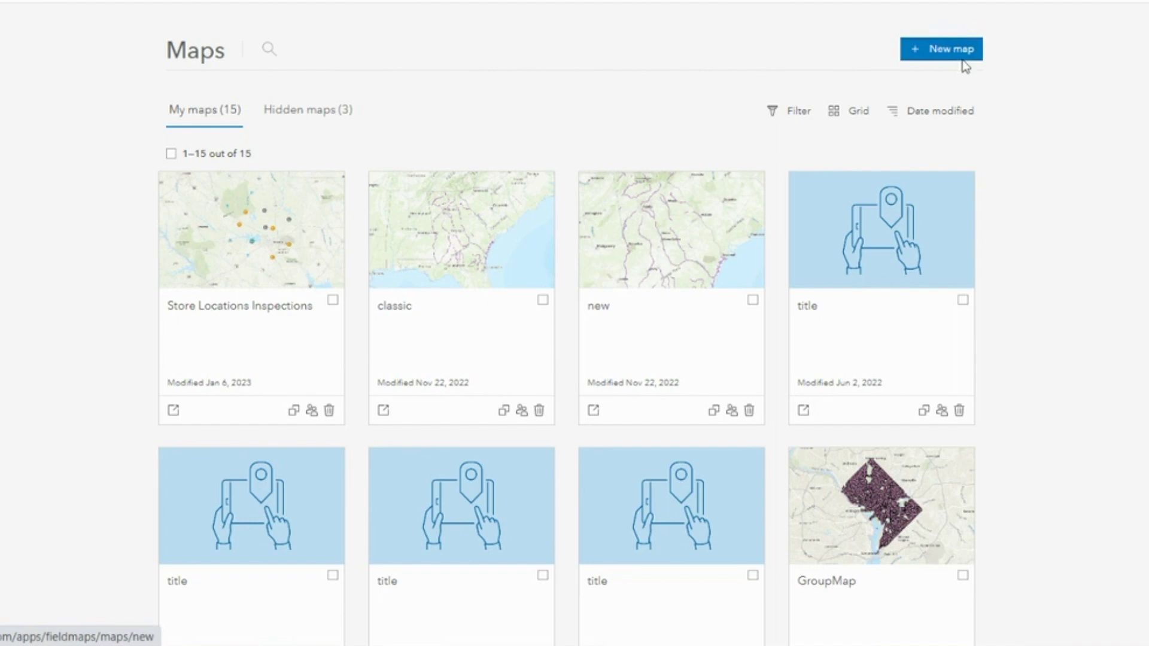
Step: Open the Store Locations Inspections form and inspect the Store Name question's properties
click(258, 257)
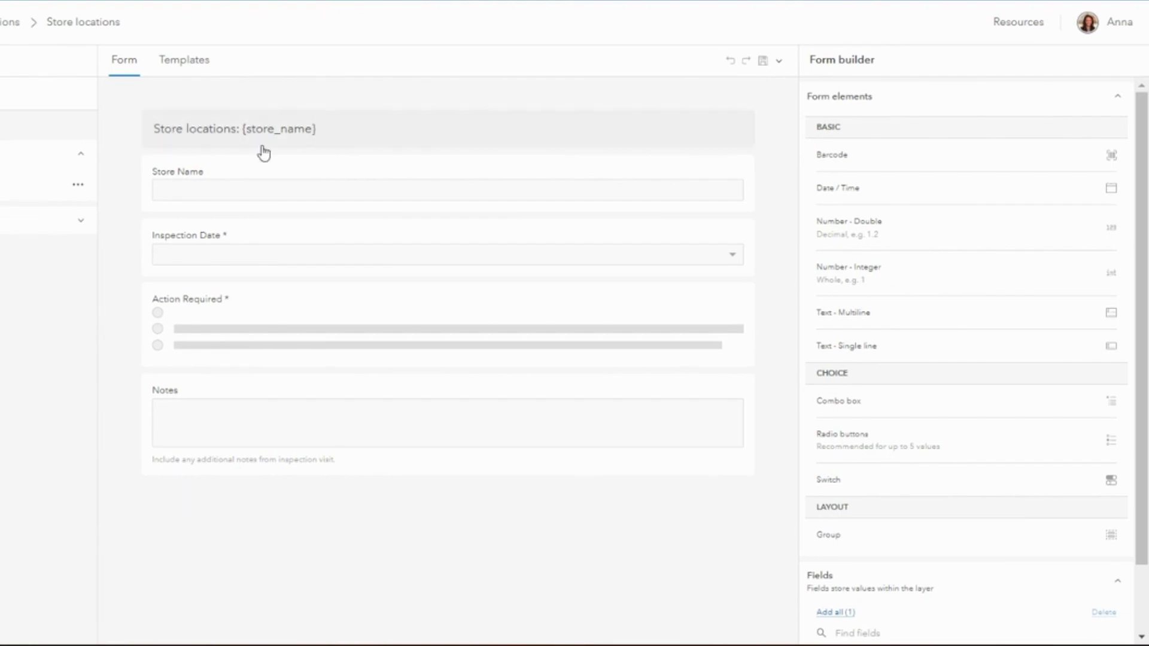
click(224, 166)
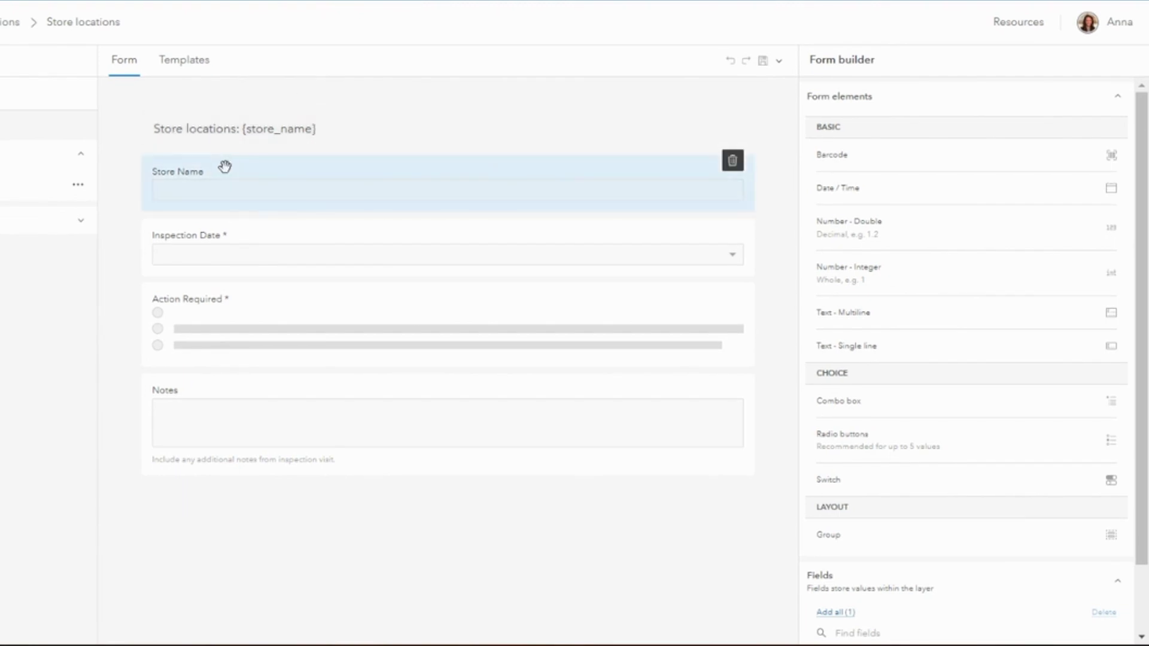
click(224, 167)
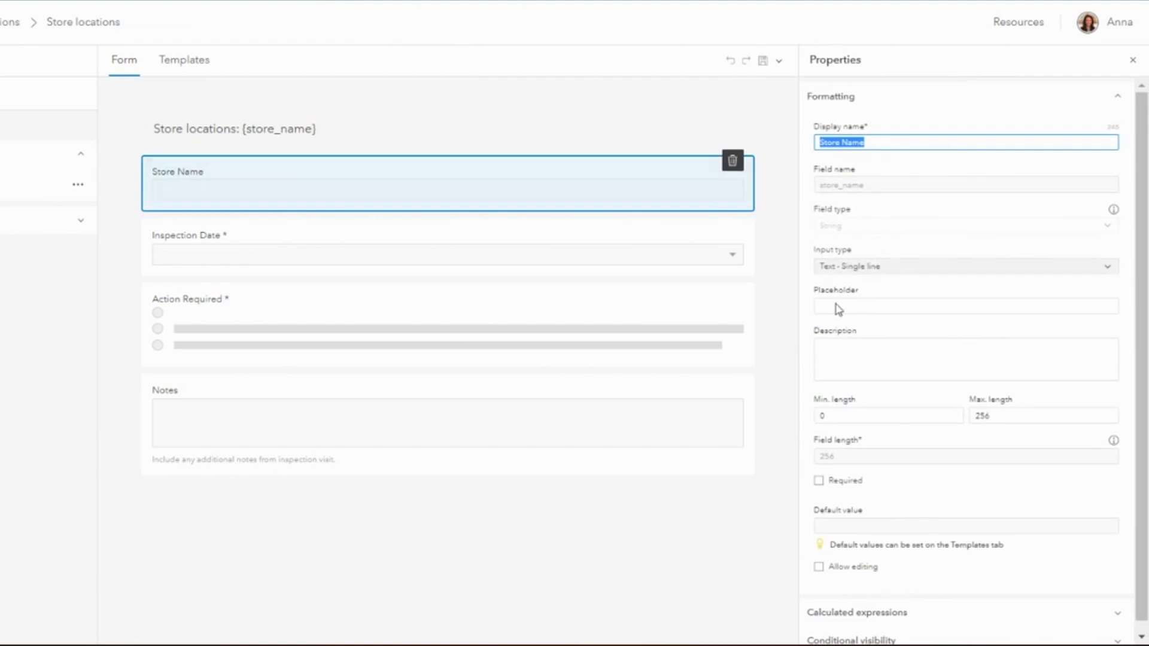
scroll(824, 430, down, 1)
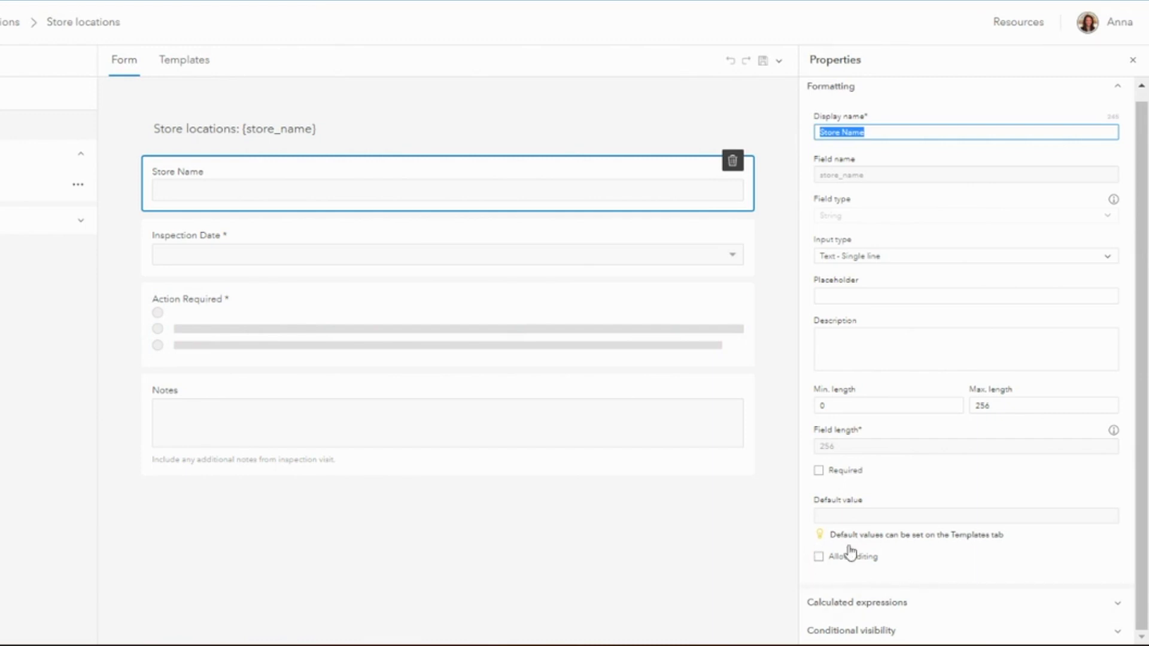
Step: Give the Inspection Date question the description 'Date of inspection'
click(363, 236)
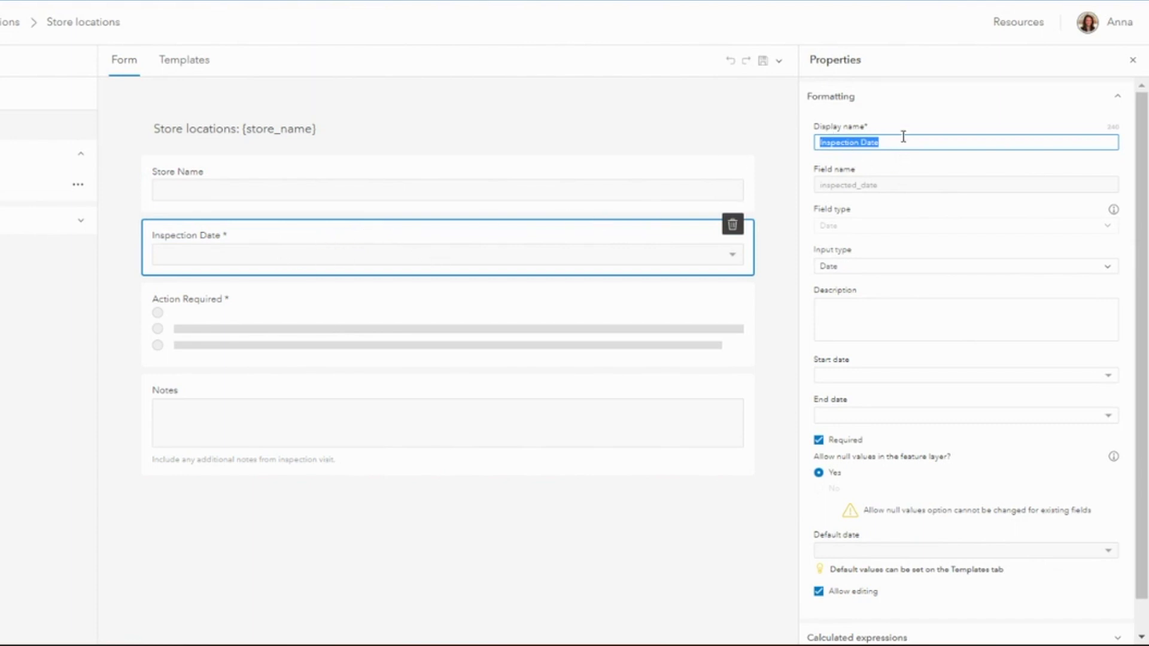
click(861, 313)
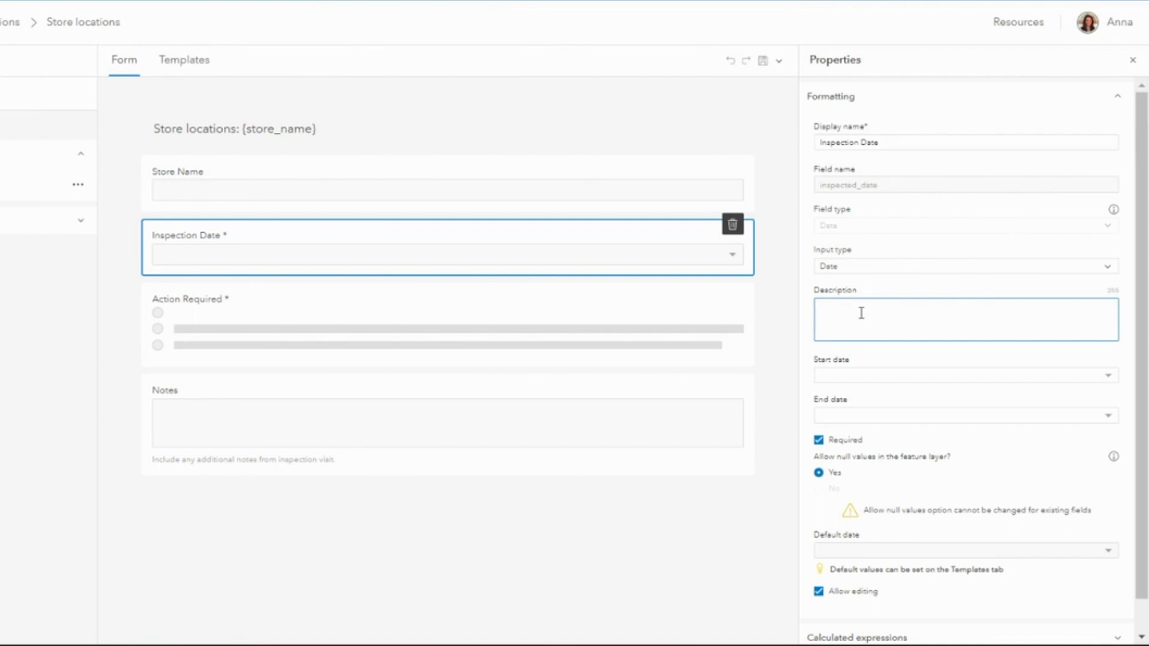
text(Date of )
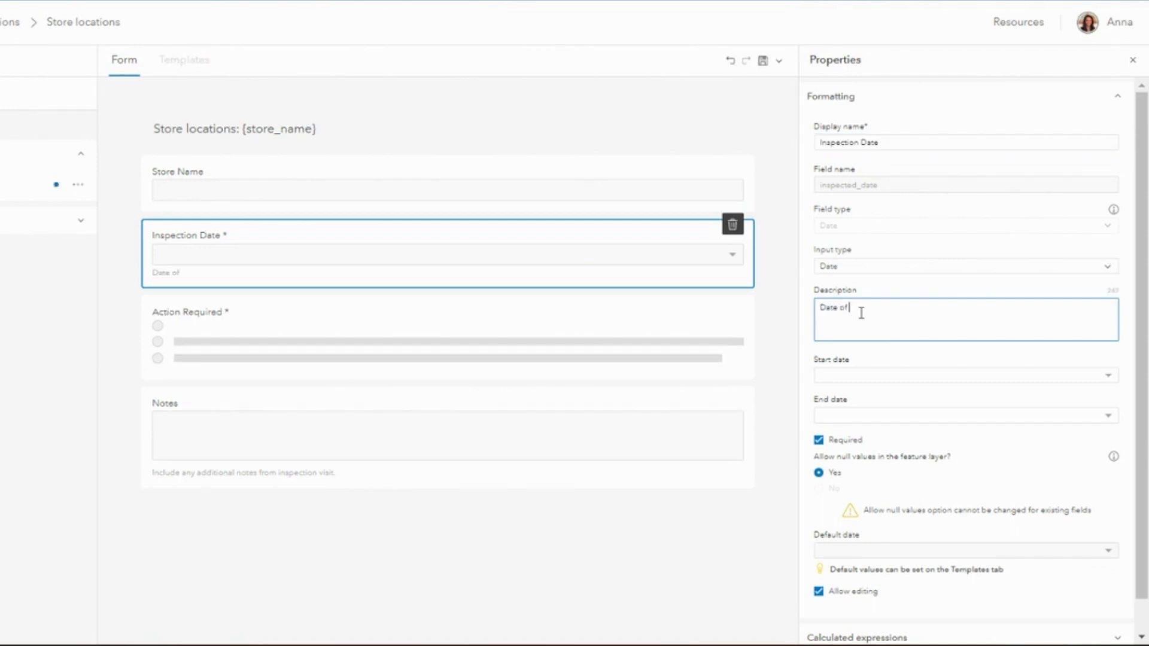
text(inspection)
click(865, 364)
click(811, 357)
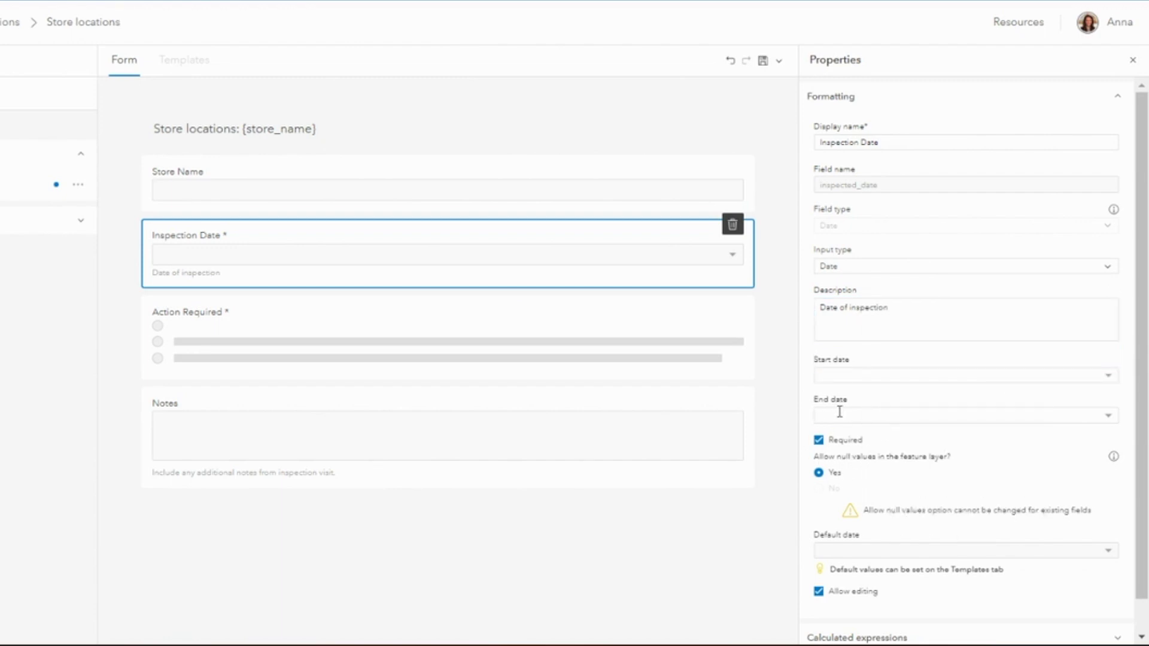
scroll(879, 471, down, 1)
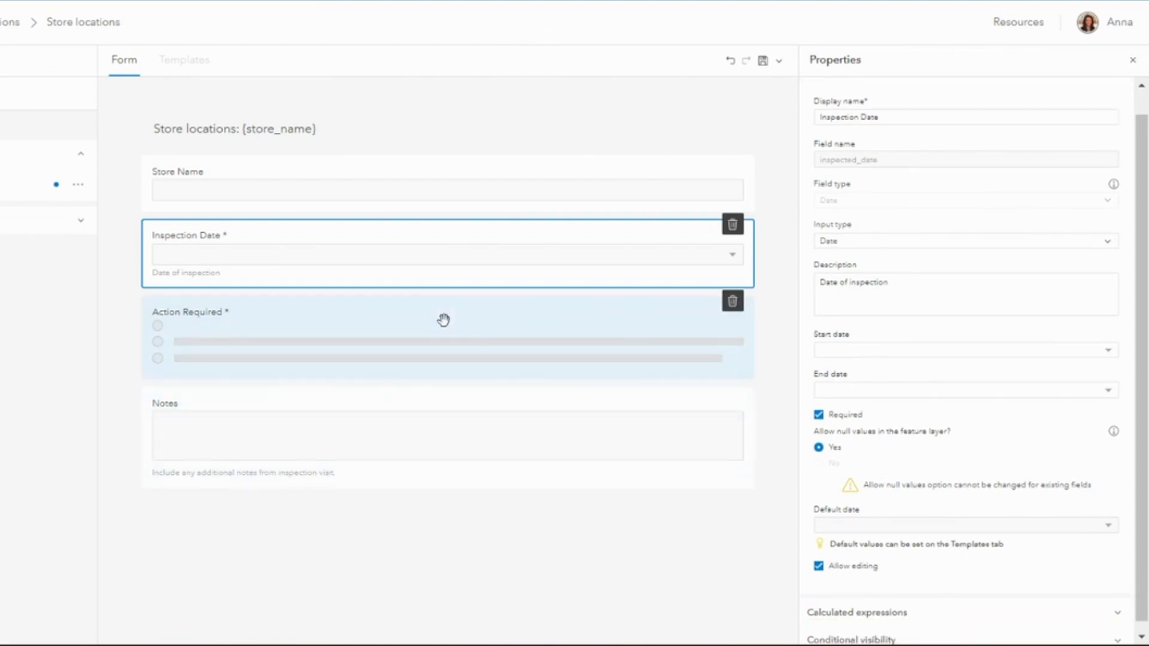
Step: Try a combo box for Action Required, revert to radio buttons, and save the form
click(443, 320)
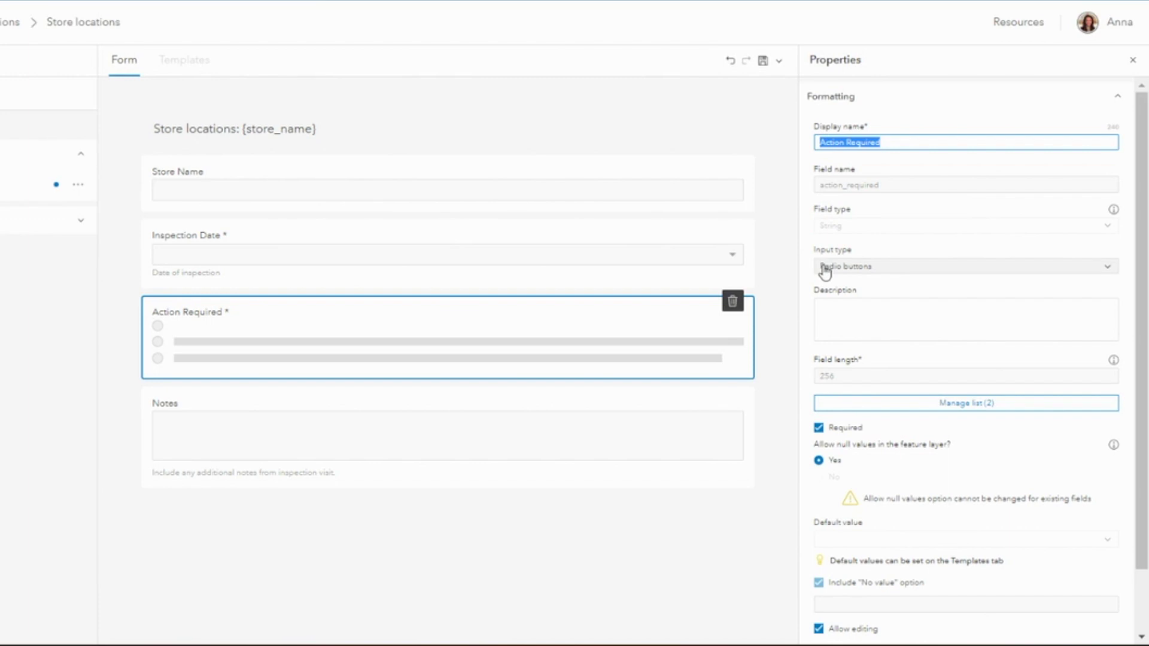
click(857, 274)
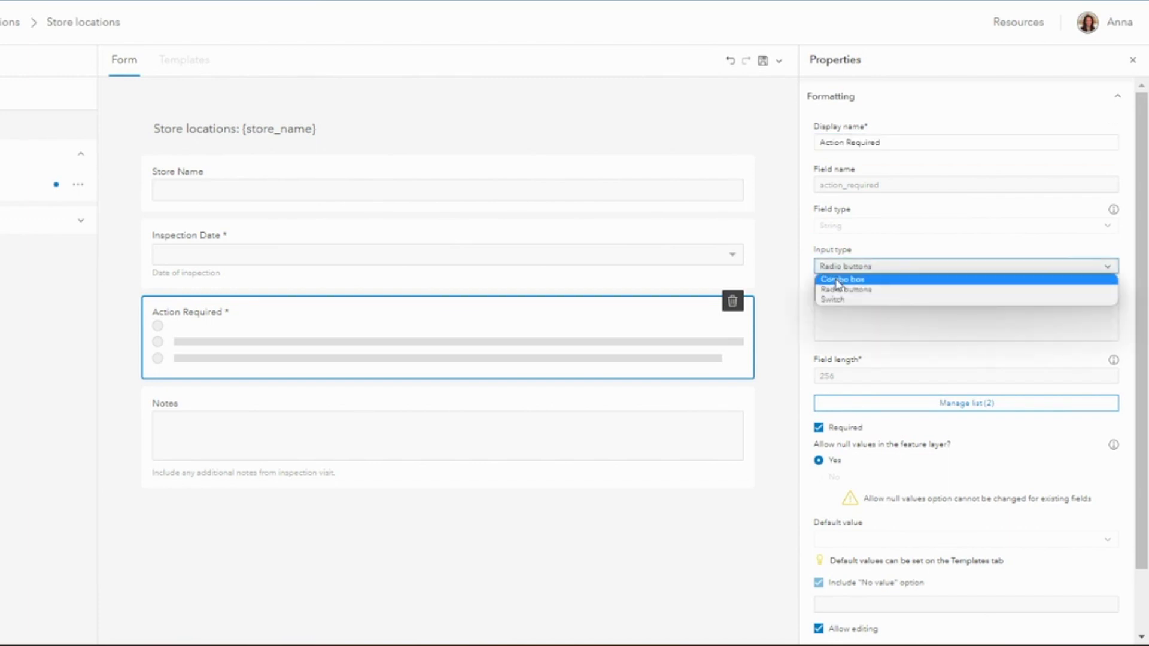
click(837, 281)
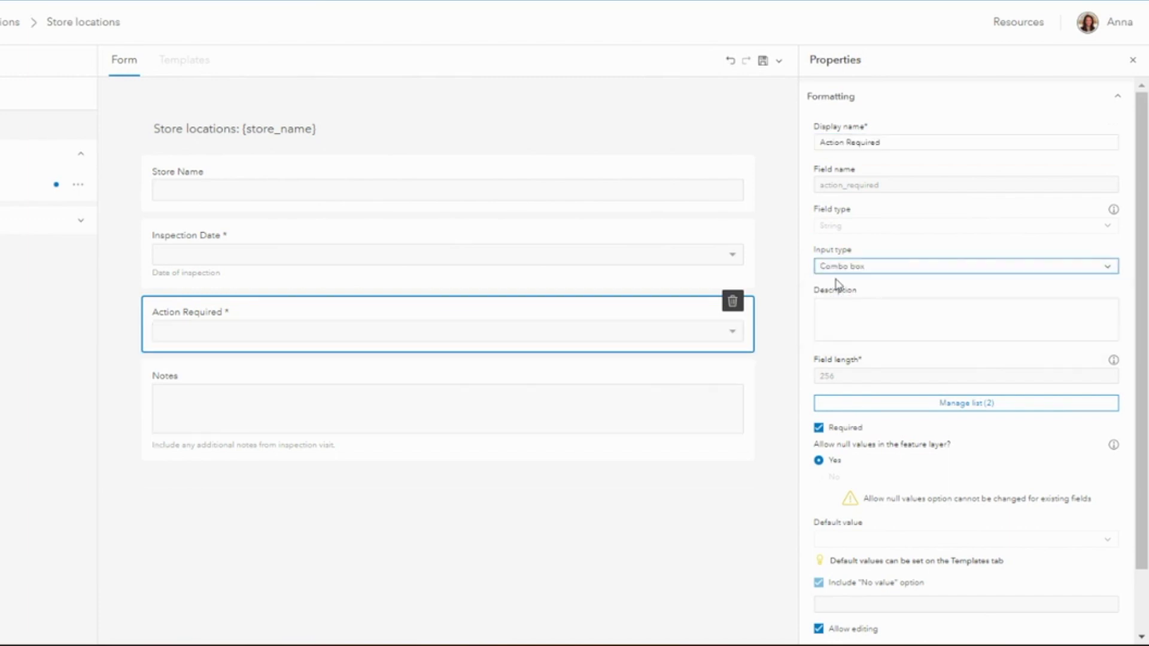
click(877, 277)
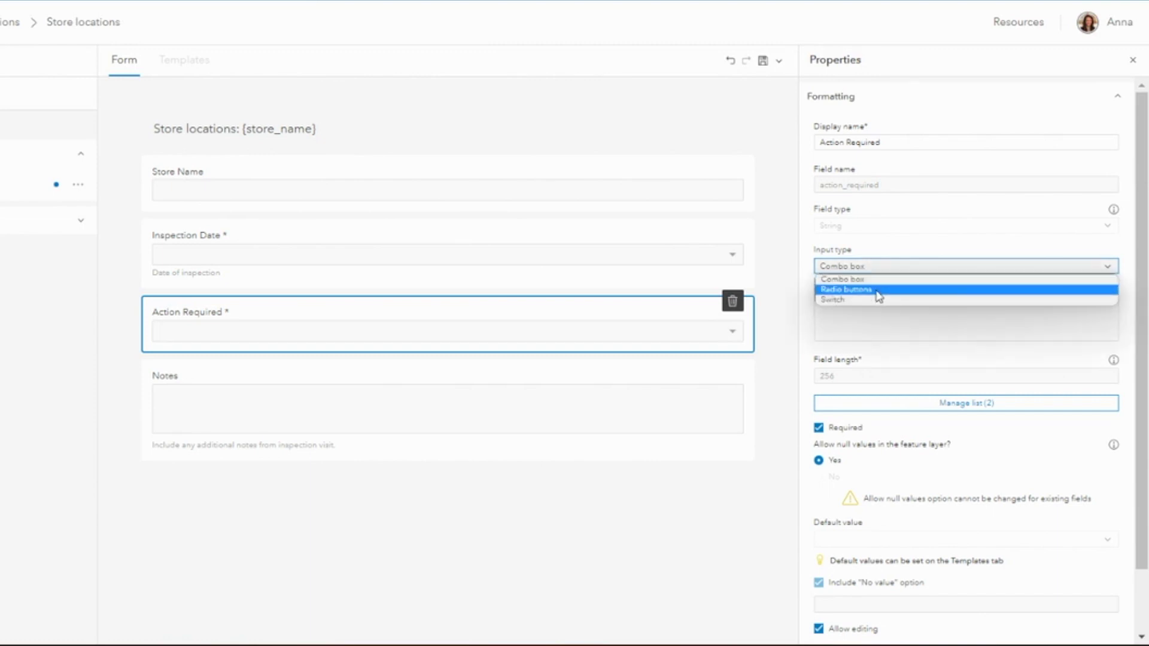
click(878, 291)
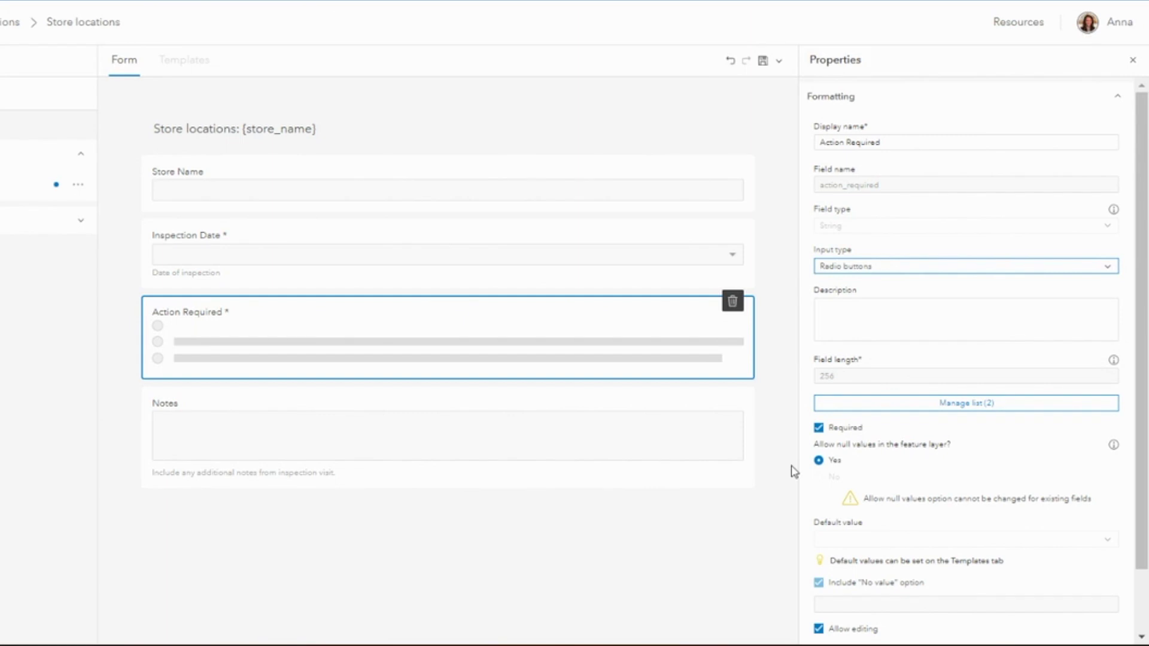
scroll(819, 541, down, 2)
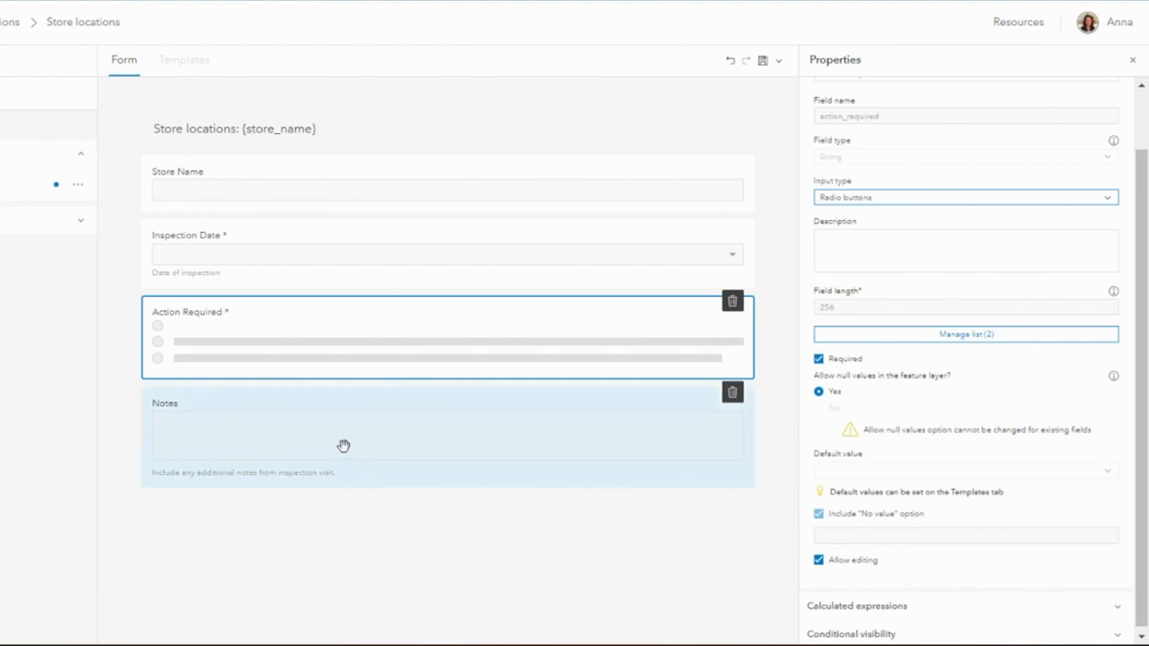
click(765, 62)
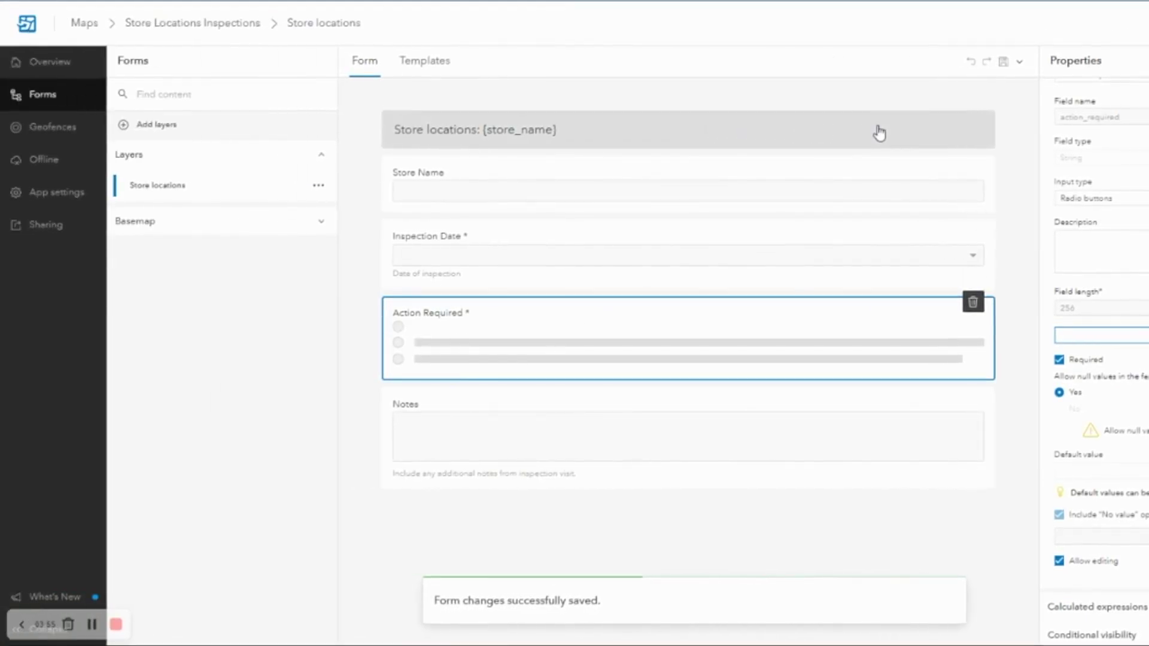
Step: Open the Convenience Store Geofence and review its Store Category filter on Store locations
click(71, 125)
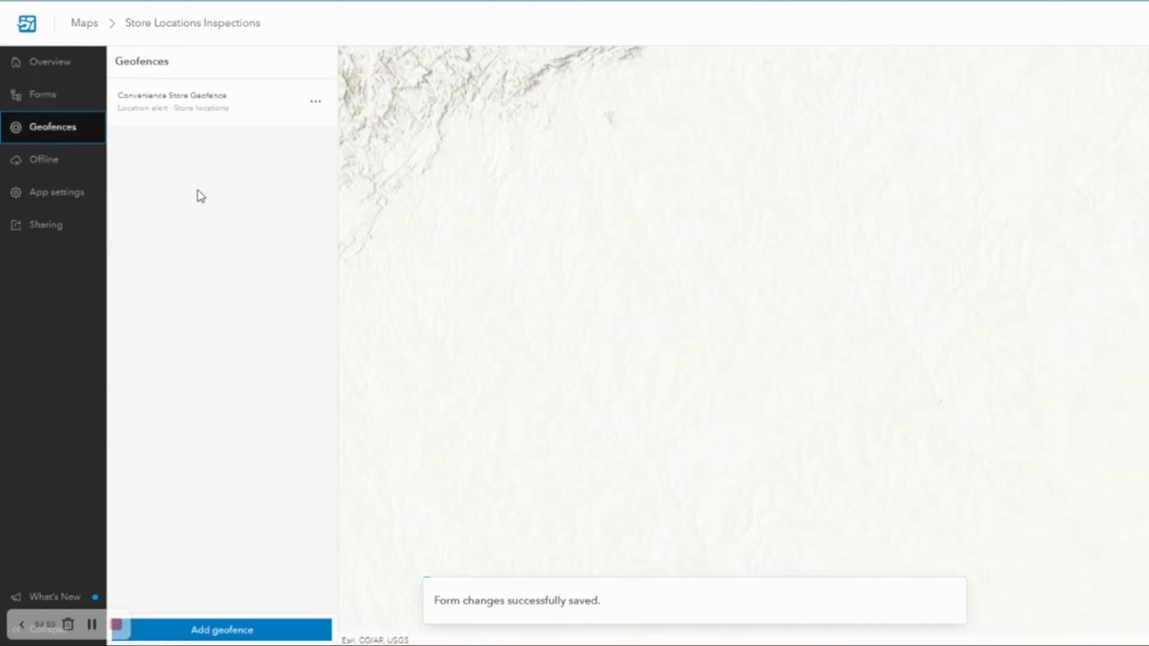
mouse_move(197, 100)
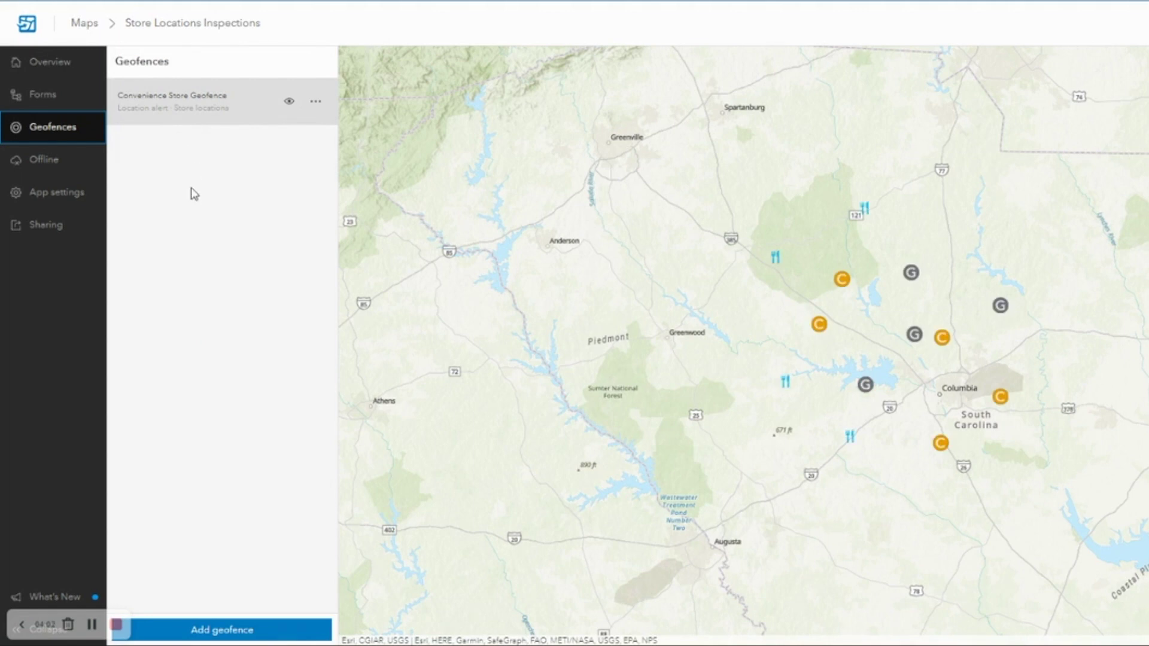
click(185, 112)
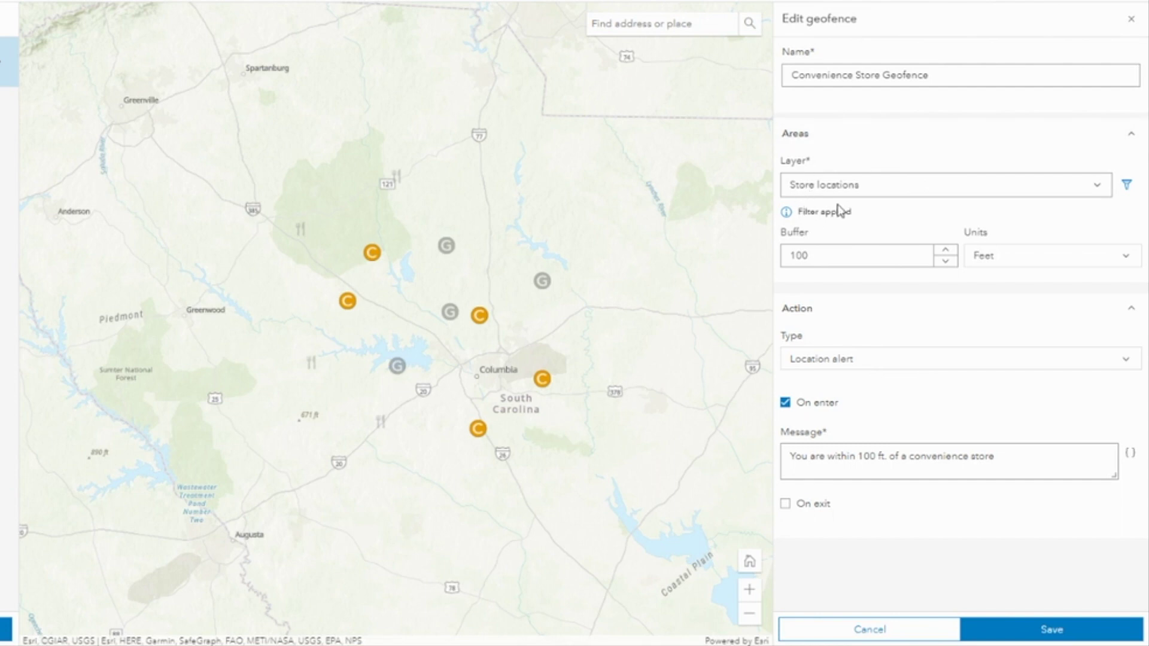
click(1127, 187)
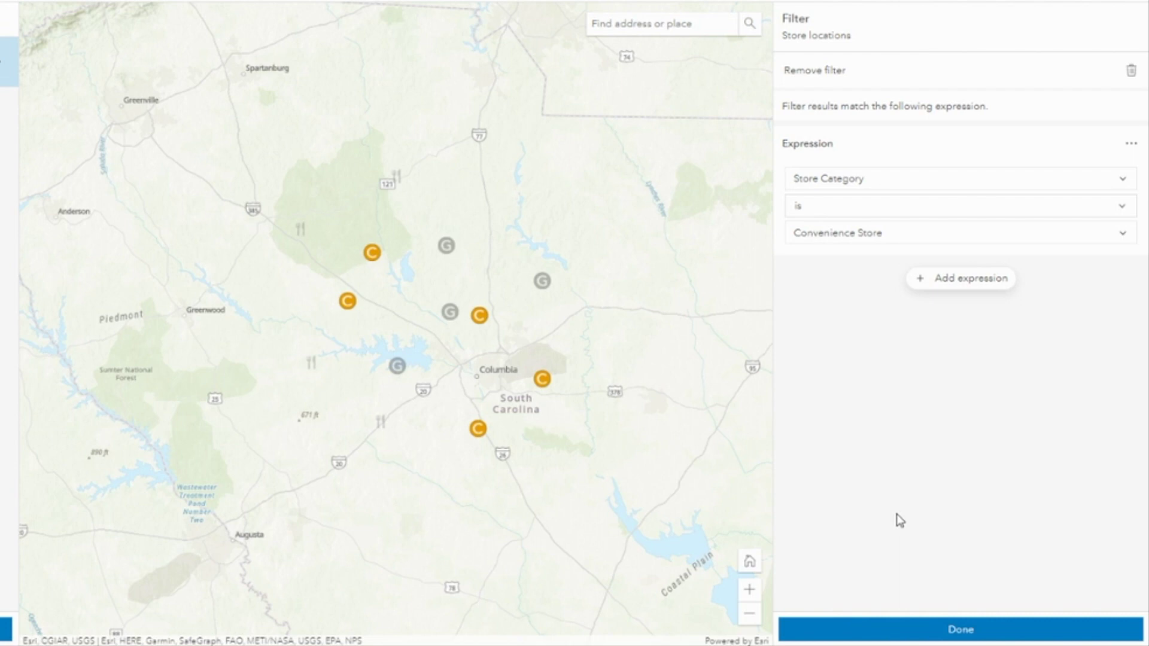
click(940, 629)
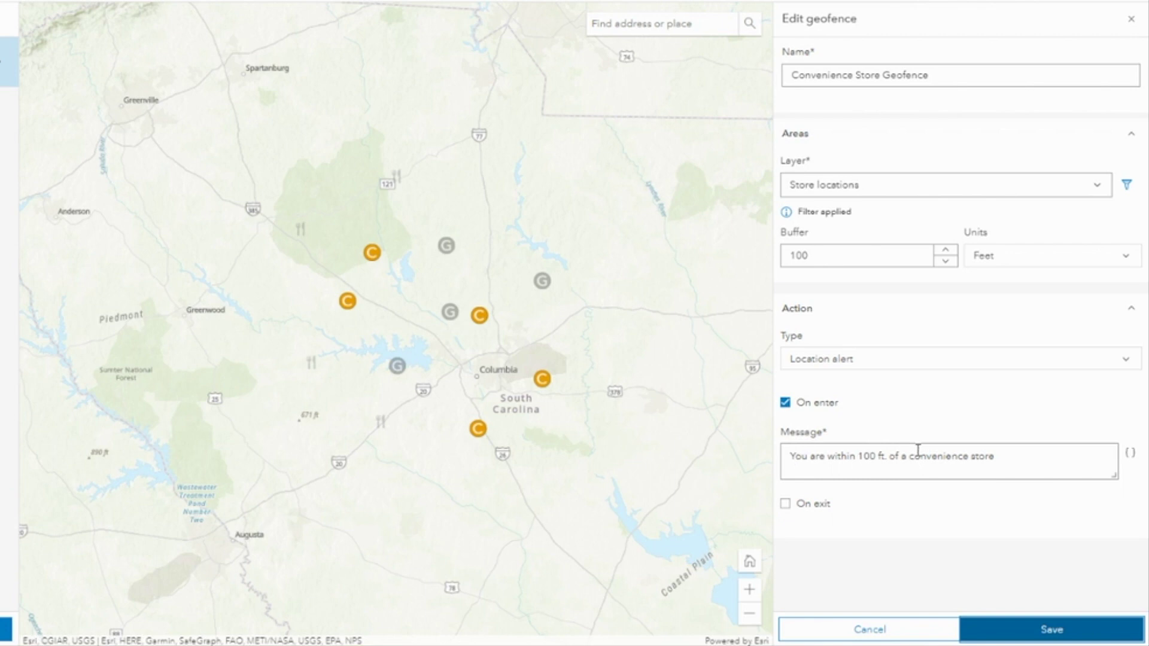
Step: Add an on-exit alert with a moving-away message and save the Convenience Store Geofence
click(785, 506)
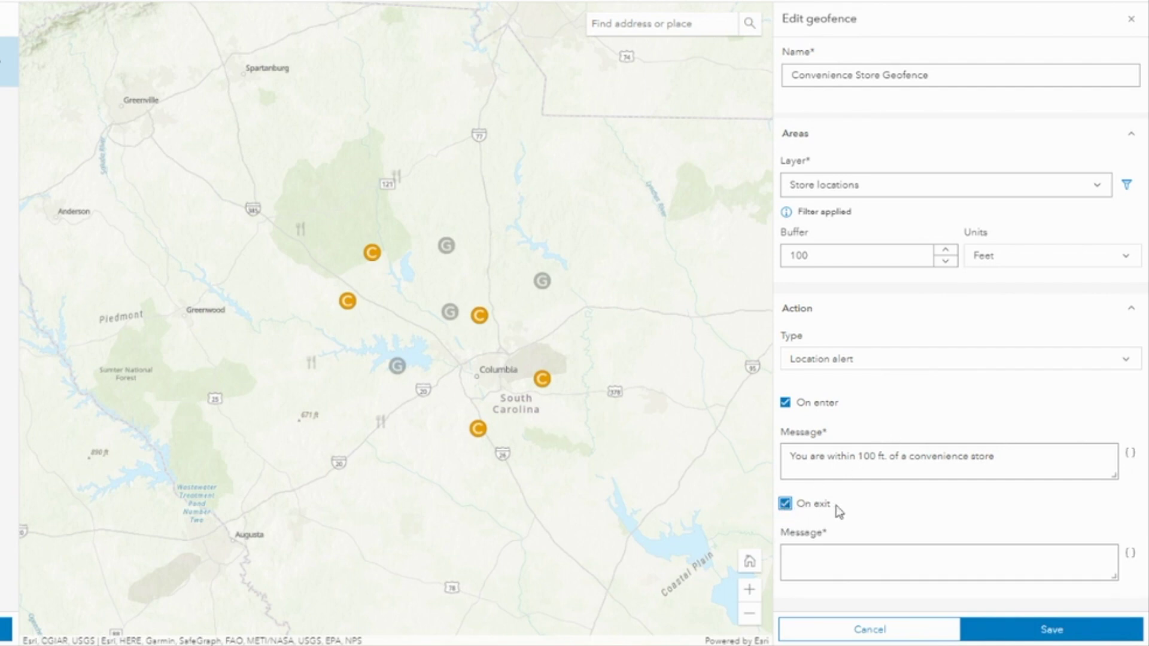
click(813, 551)
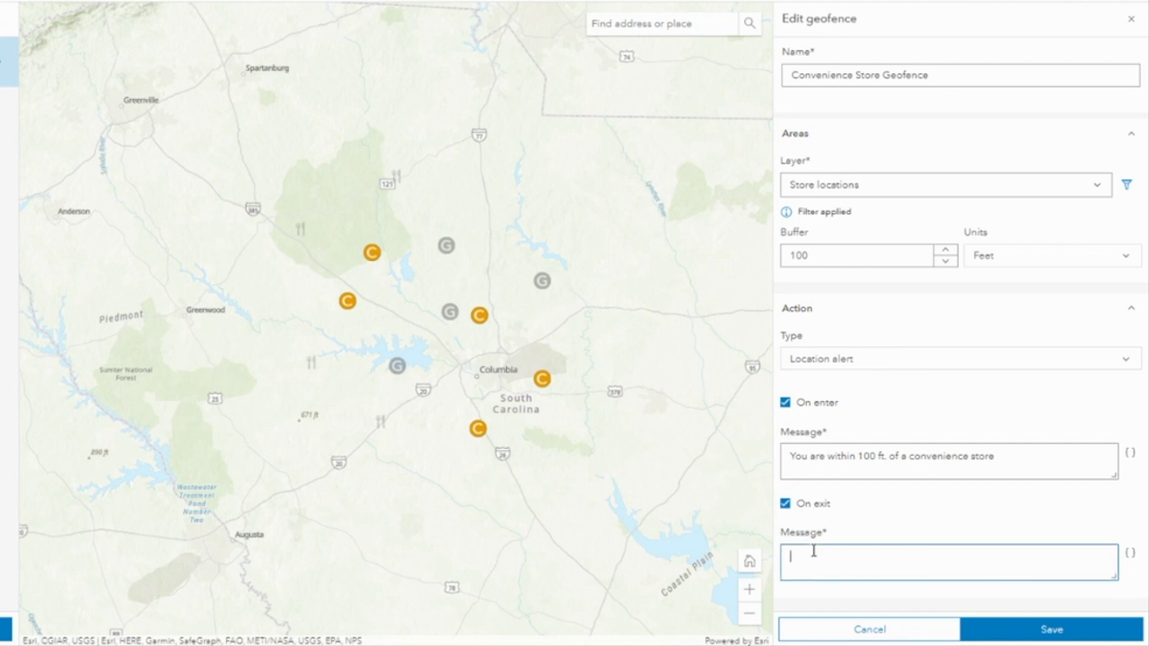
text(You are moving away from a convenience store)
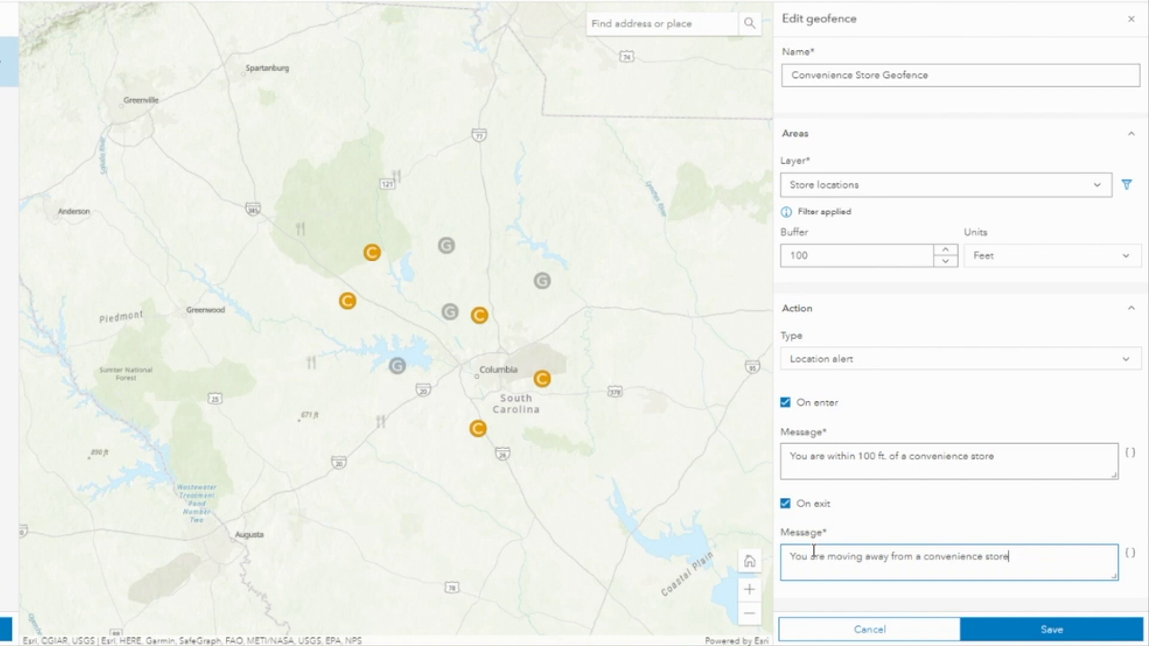
click(995, 629)
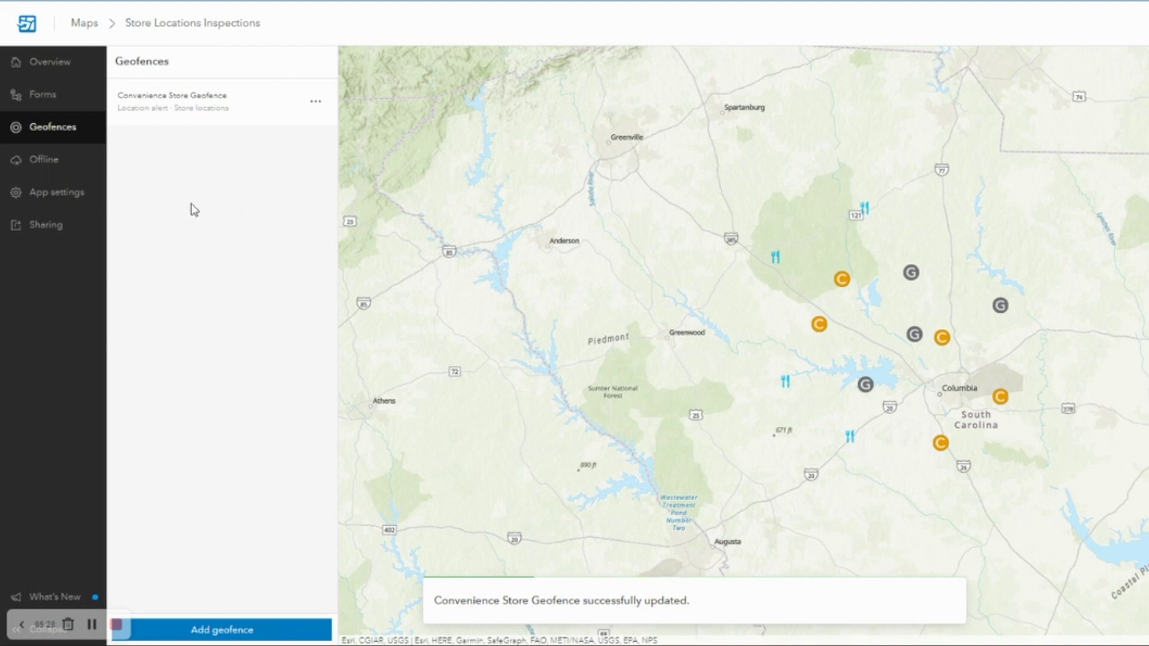
Step: Review the map's Offline settings: Content, Layers and Map areas sections
click(34, 162)
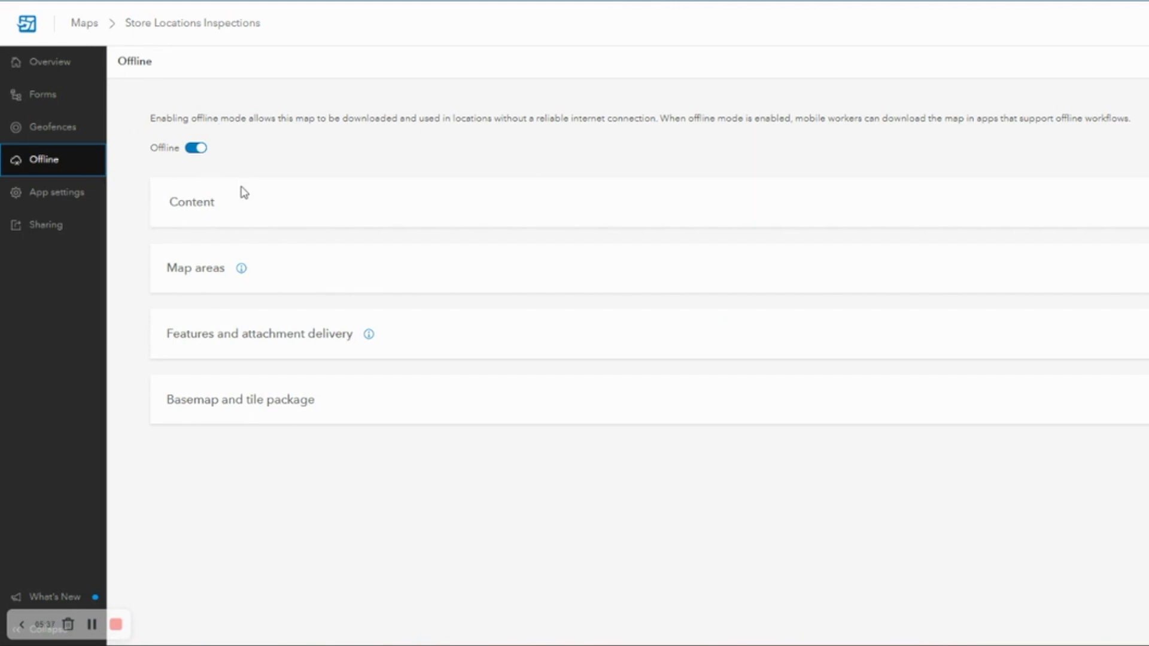
click(206, 202)
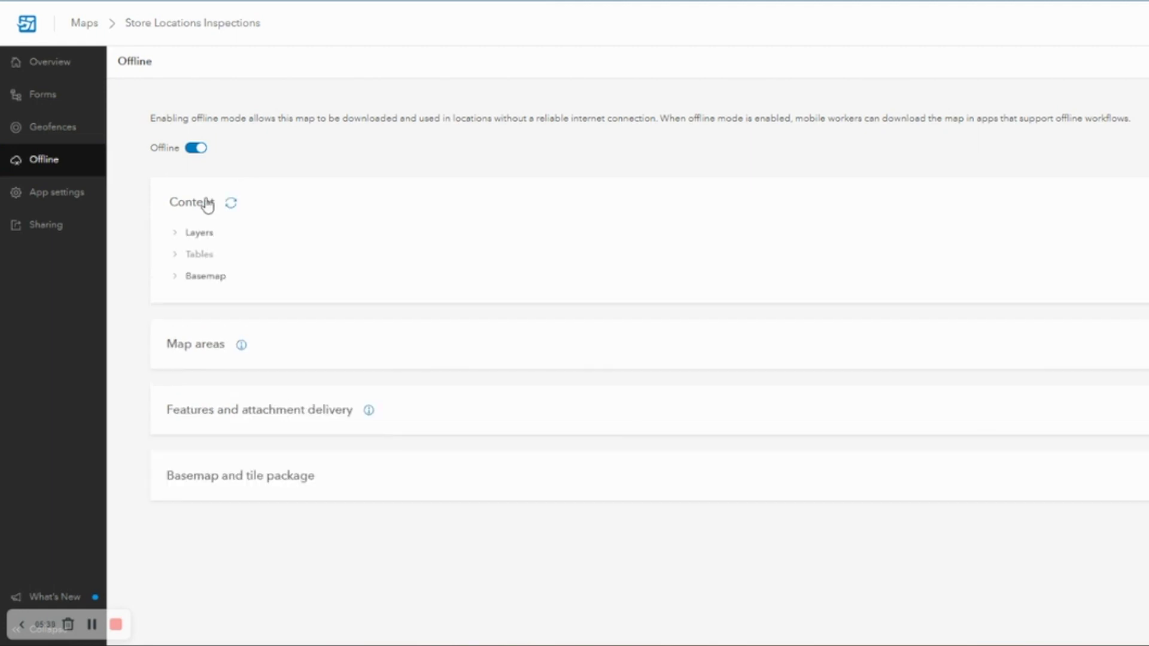
click(175, 233)
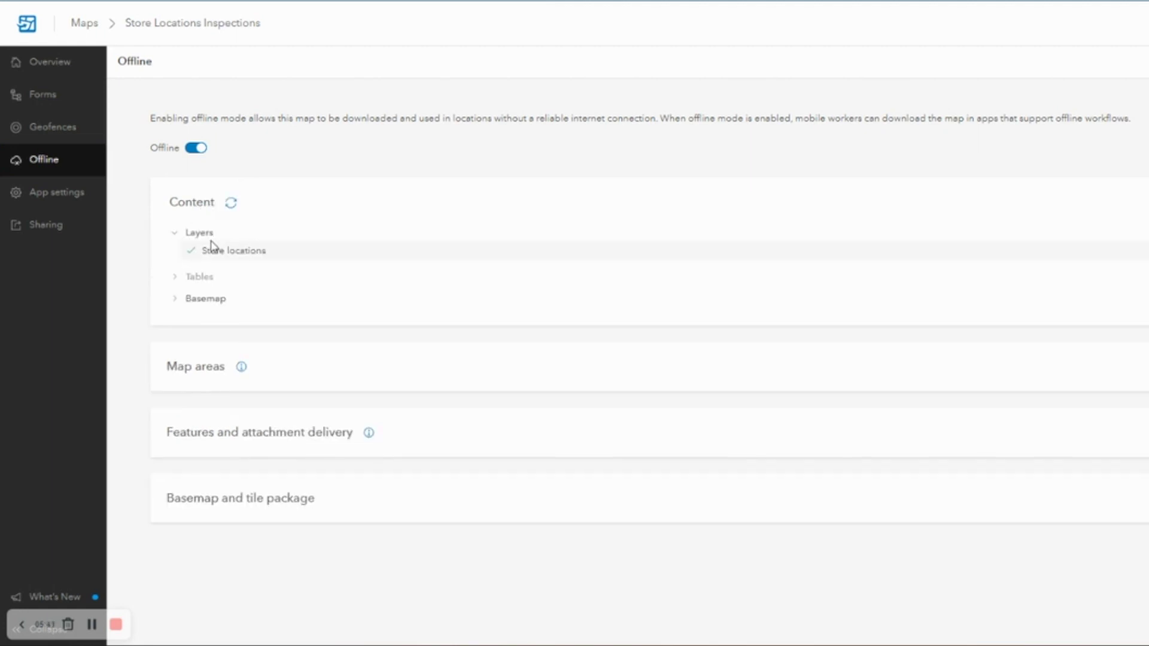
click(174, 233)
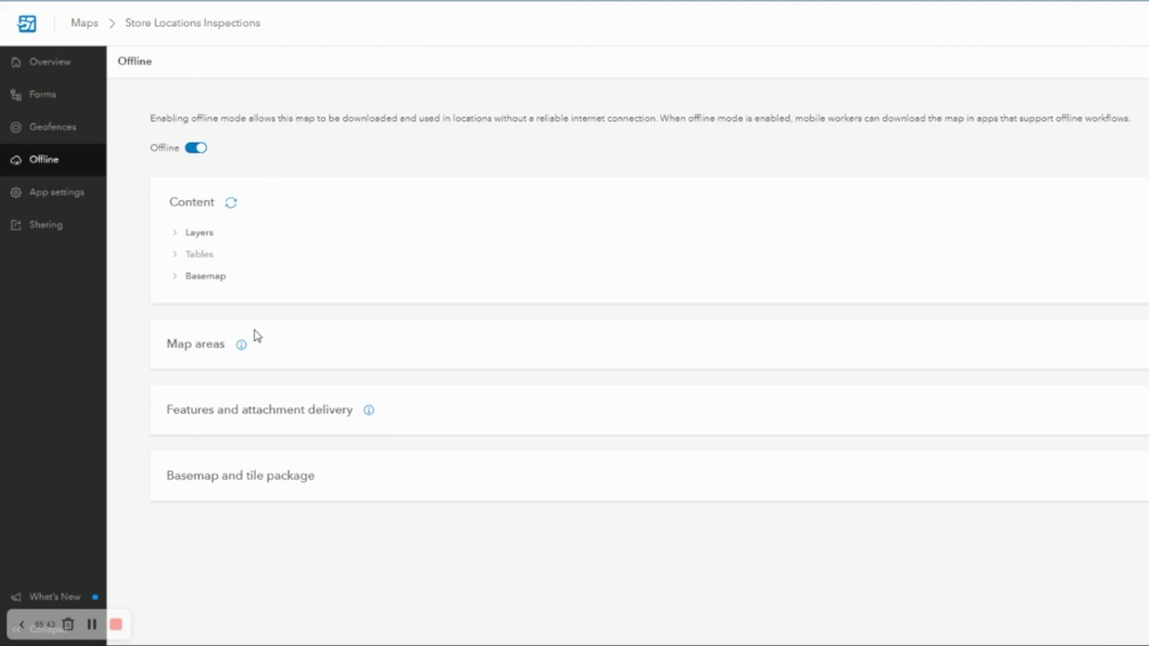
click(214, 349)
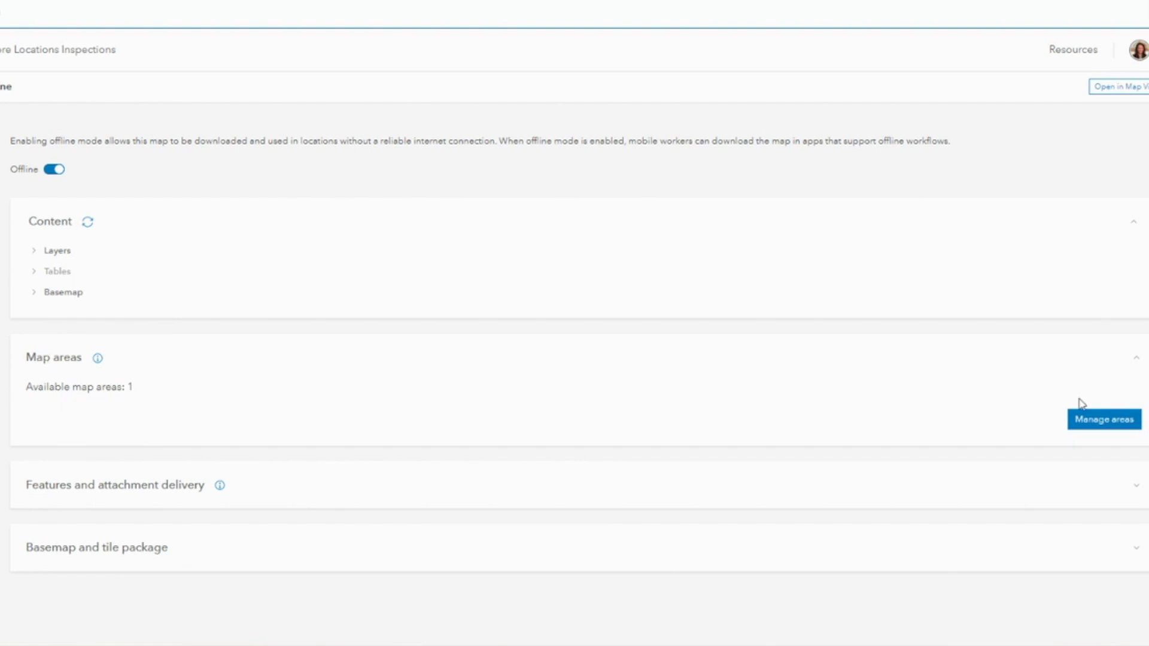
Step: Open the offline area manager and zoom out to show Restaurant Offline near Newberry and Prosperity
click(1100, 426)
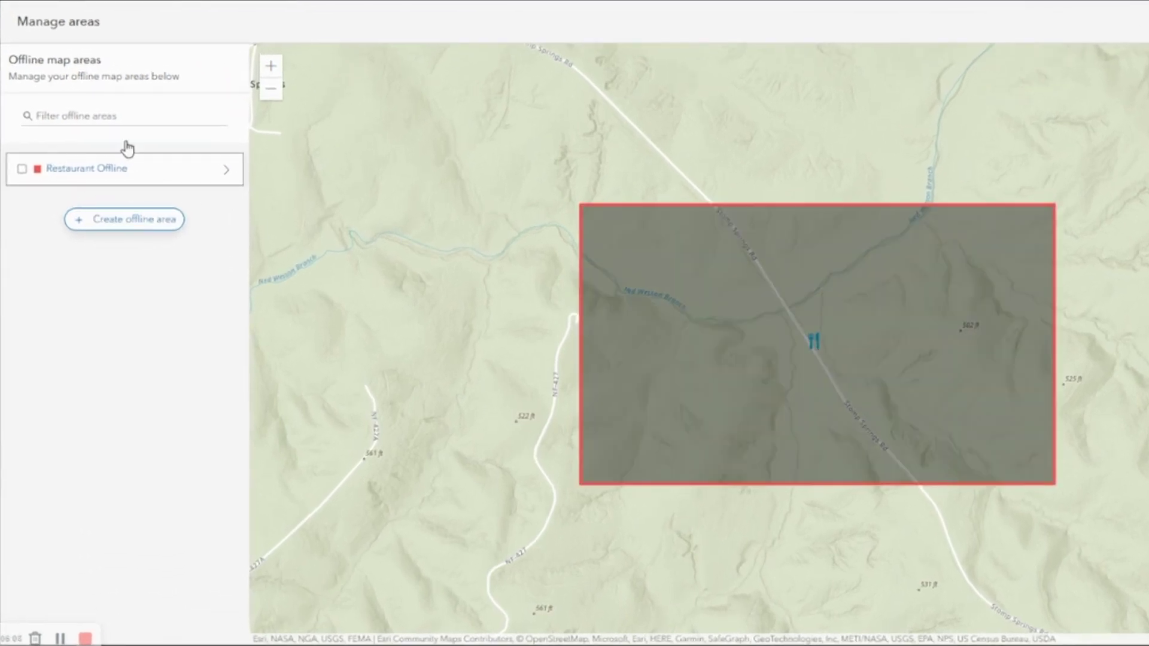
scroll(397, 320, down, 1)
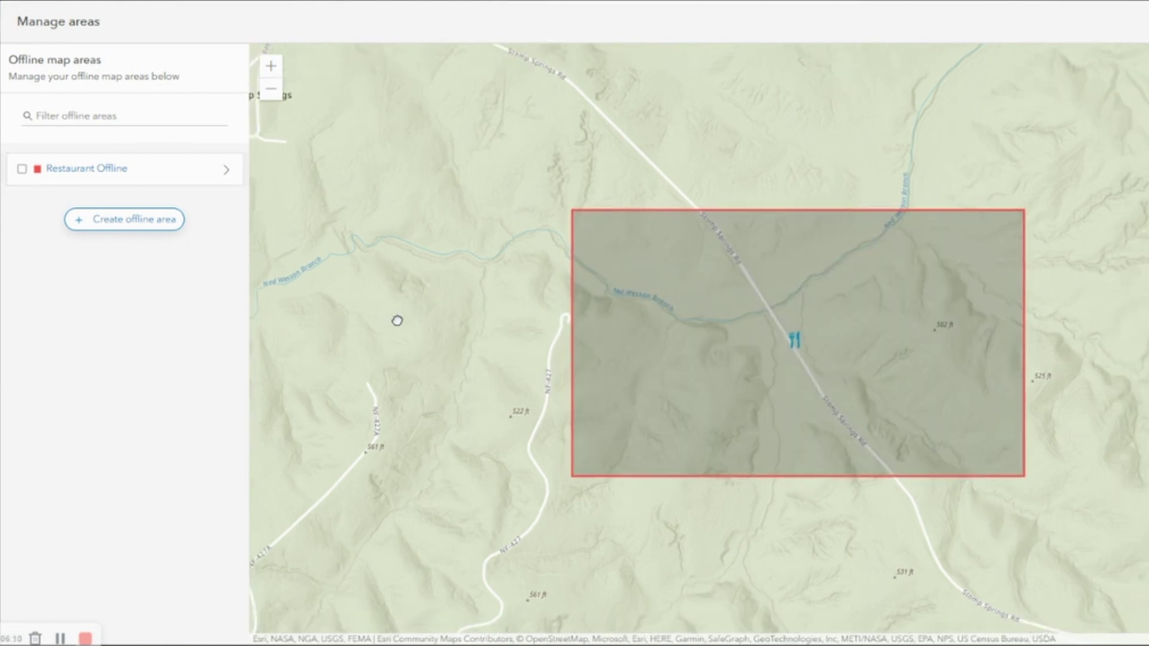
scroll(397, 321, down, 2)
scroll(397, 321, down, 1)
scroll(397, 321, down, 1)
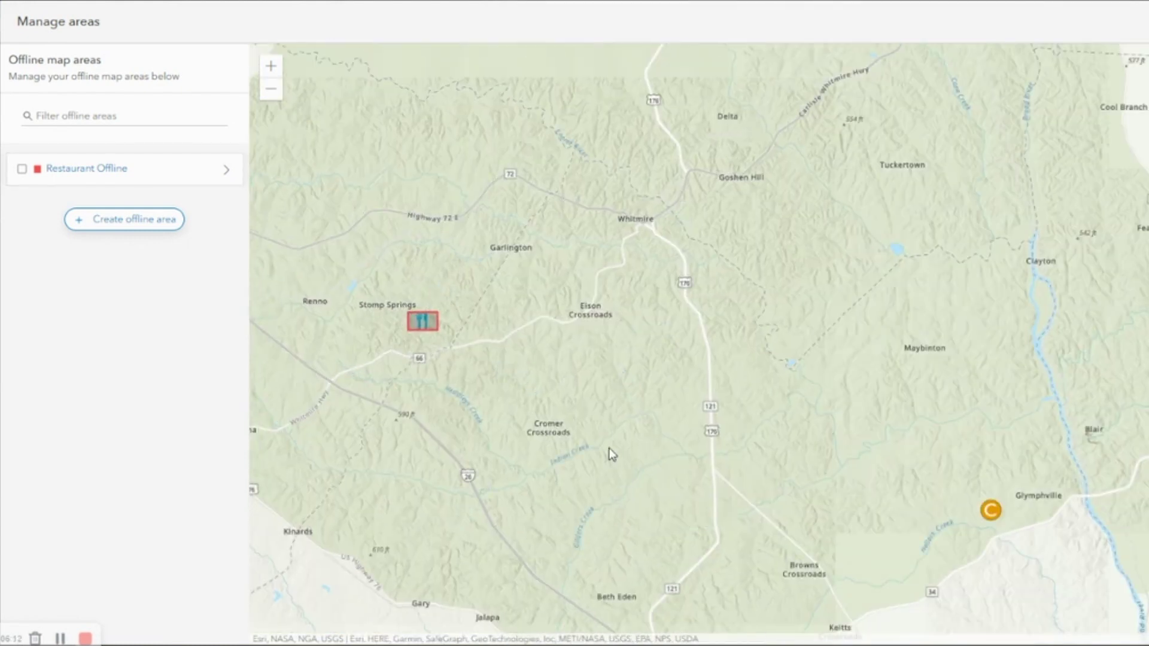
scroll(621, 502, down, 1)
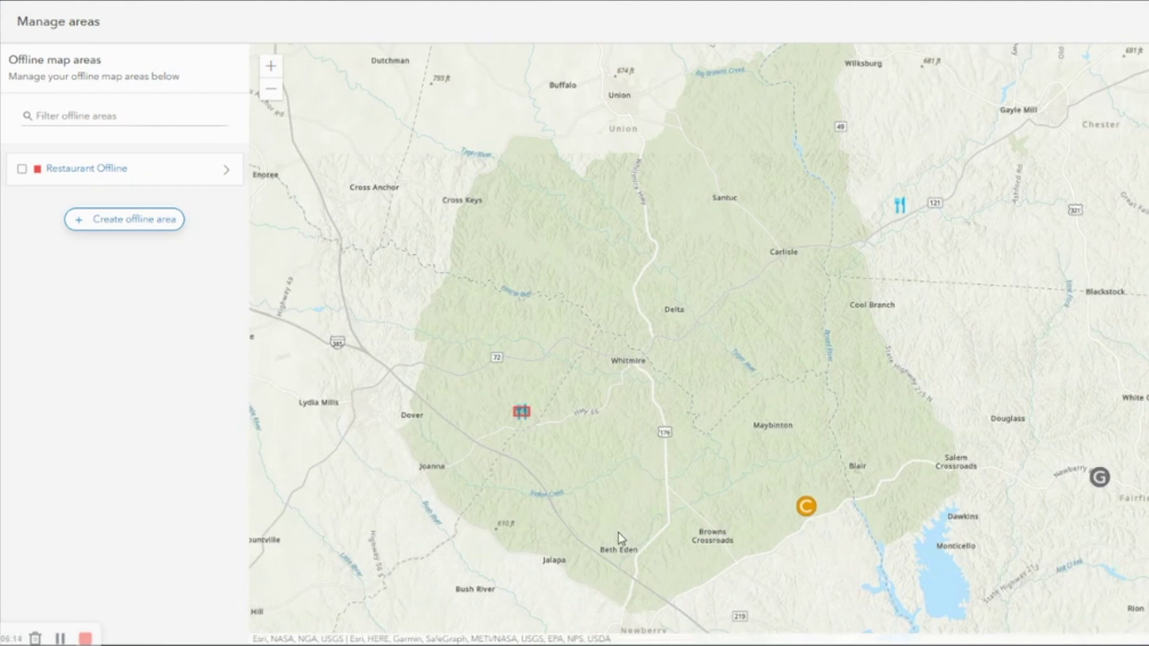
drag(726, 539, 680, 206)
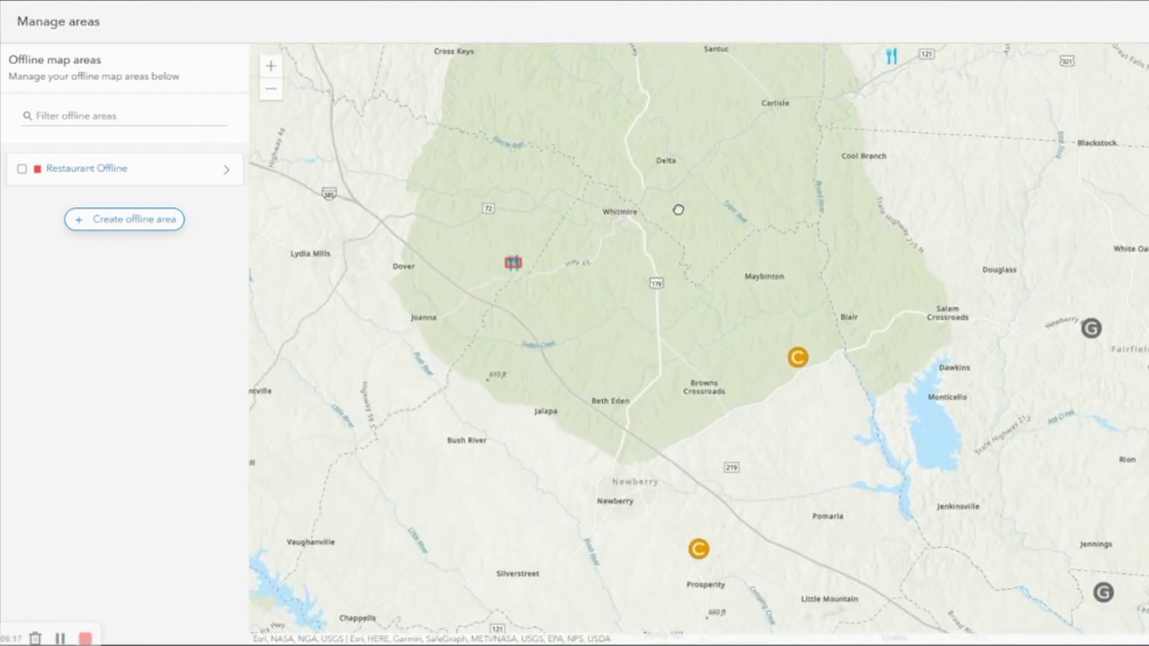
Step: Start a new offline map area named 'Convenience store'
click(146, 221)
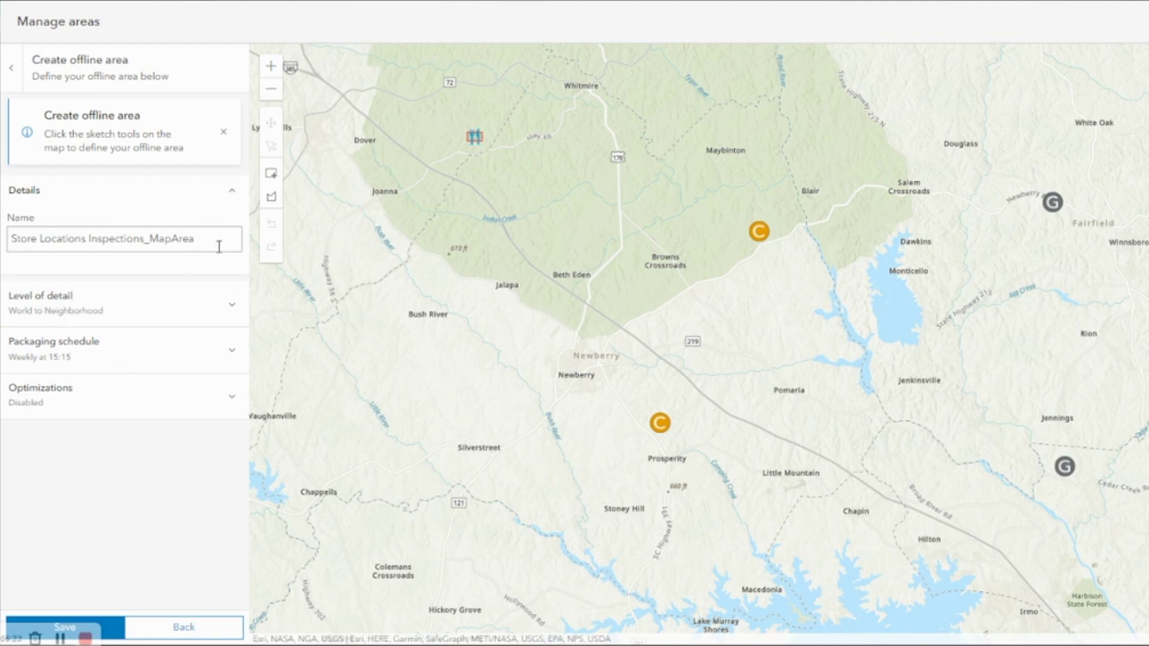
drag(219, 247, 11, 239)
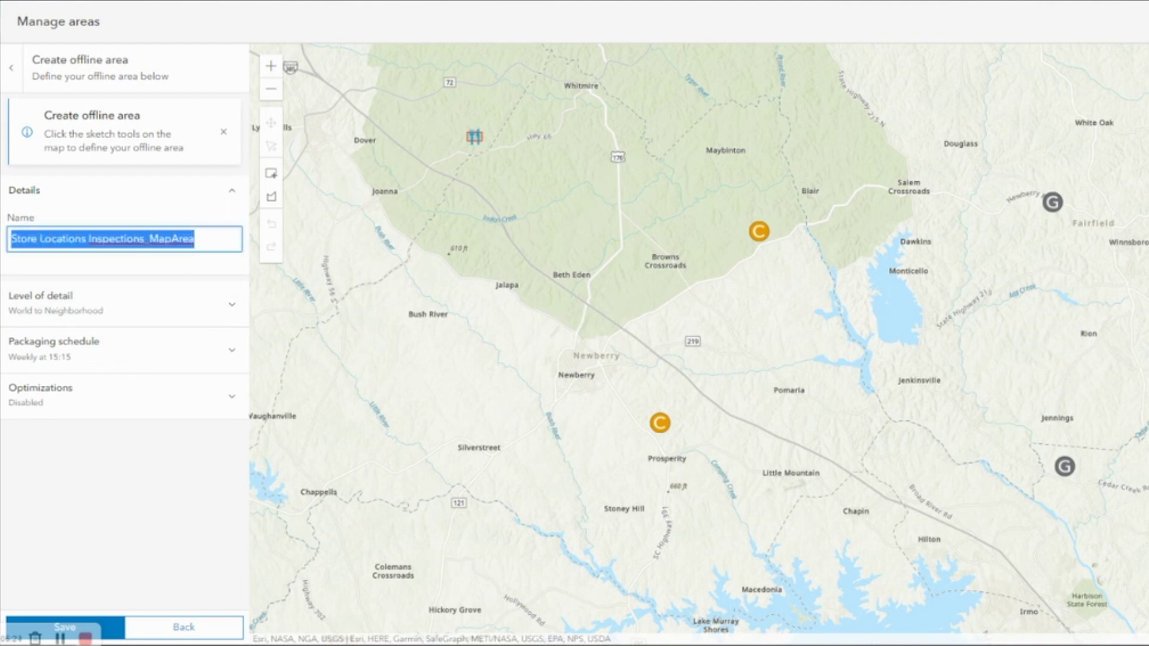
text(Convenience s)
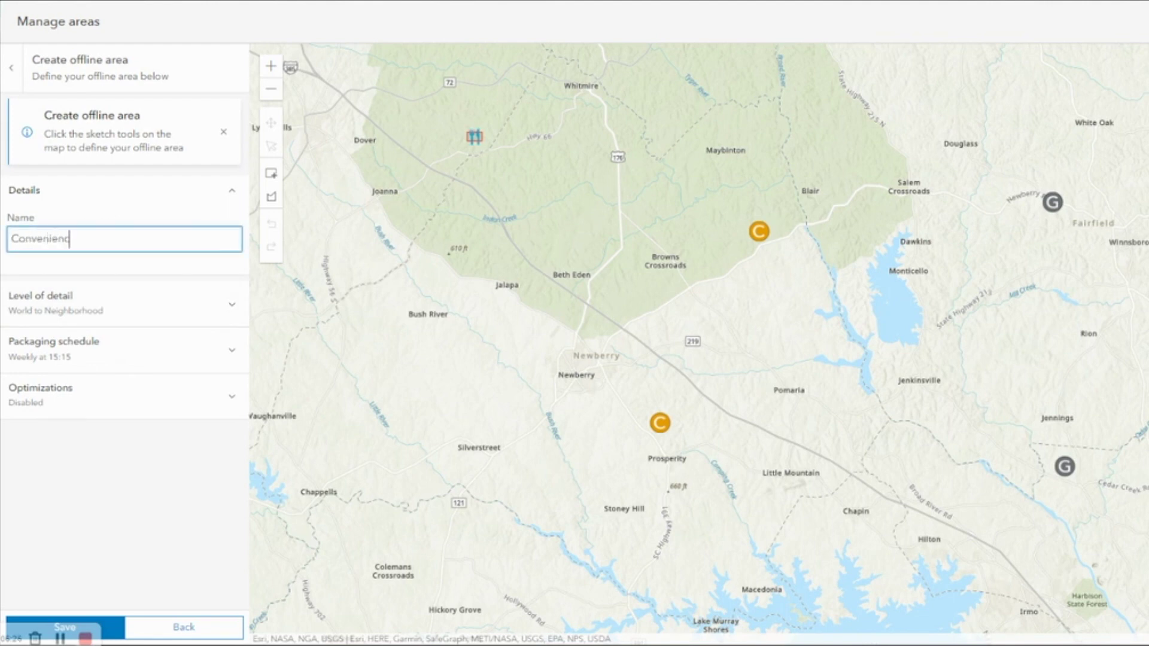
text(tore)
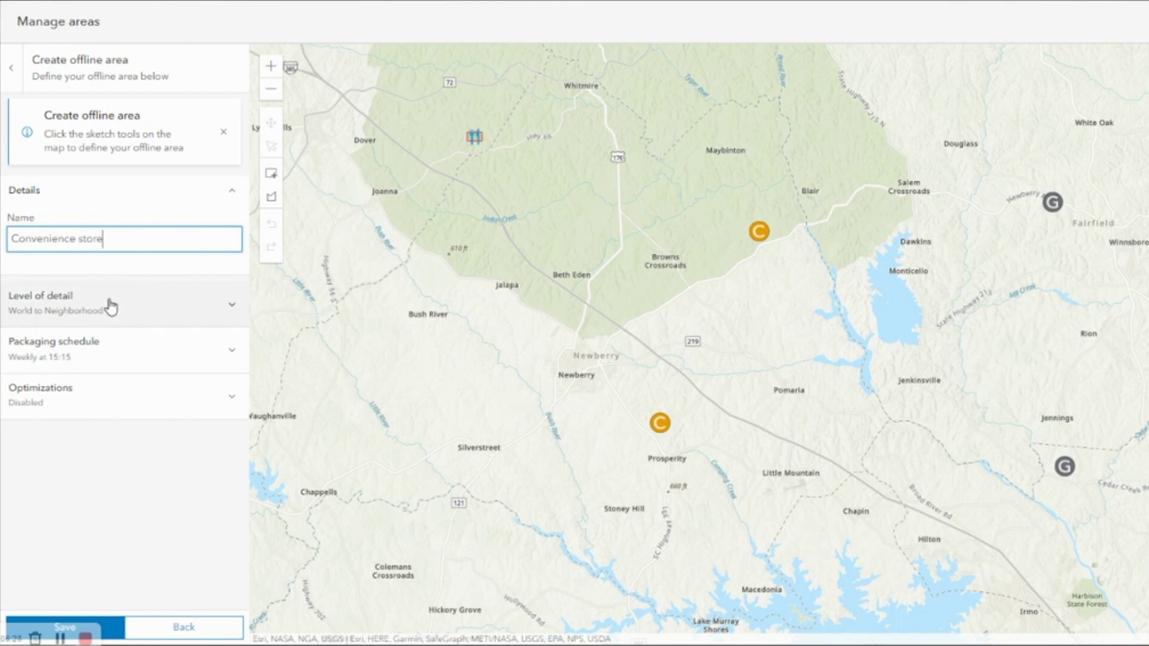
Step: Review its World-to-Neighborhood detail, weekly Friday packaging schedule and optimization settings
click(108, 299)
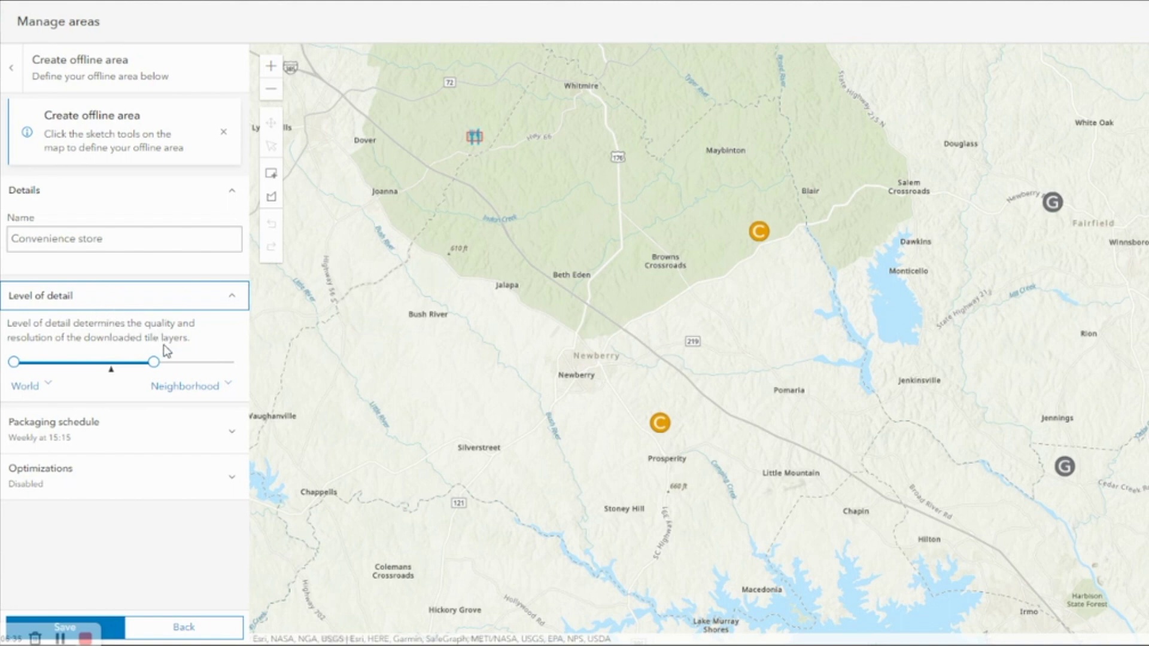
click(109, 436)
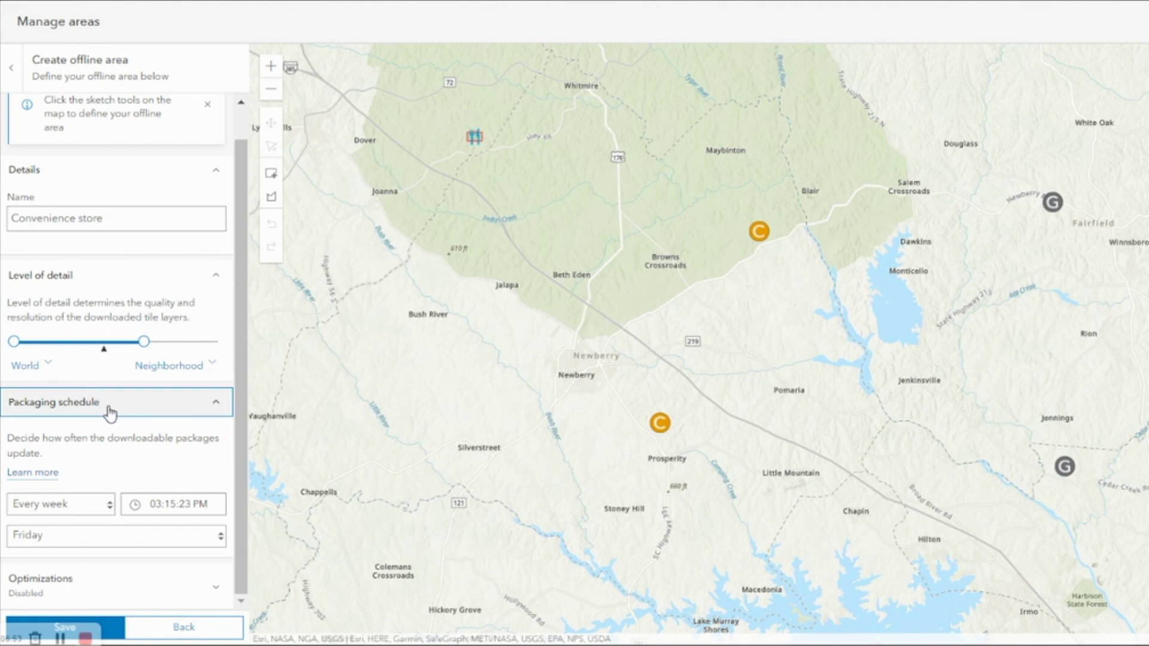
click(111, 506)
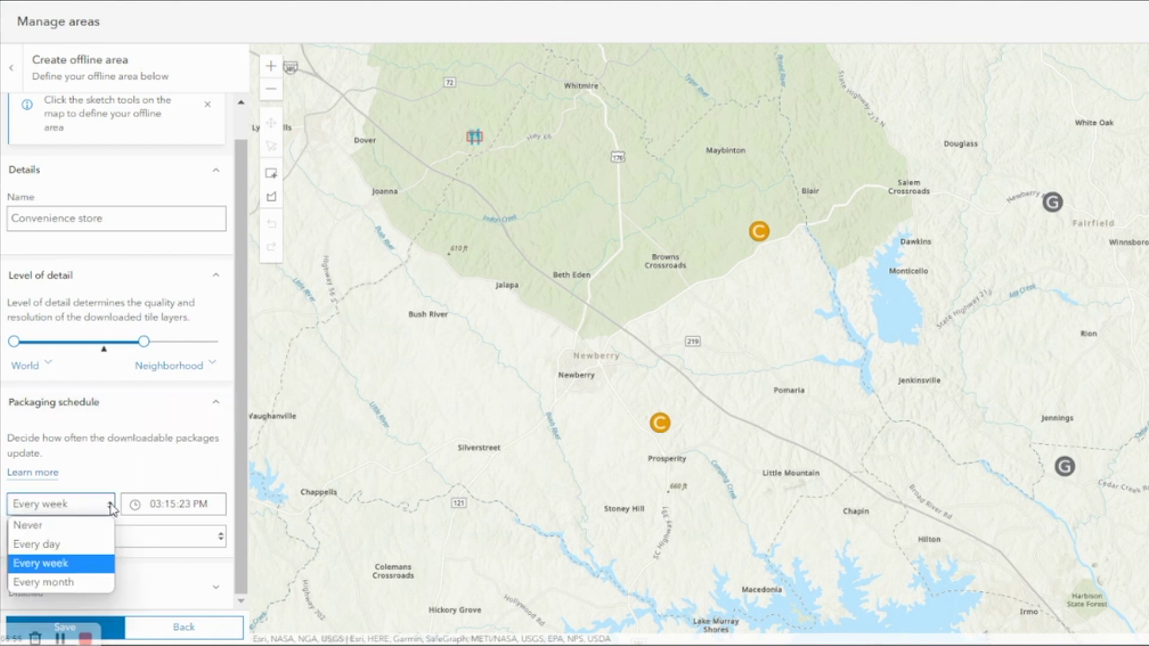
click(111, 506)
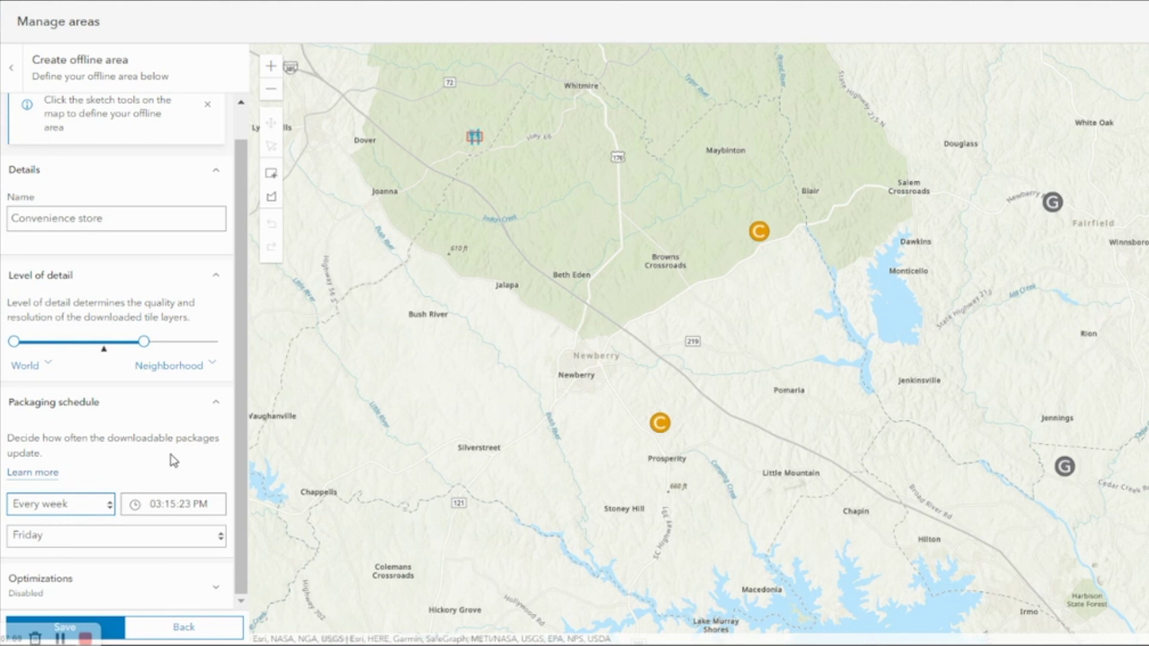
click(135, 592)
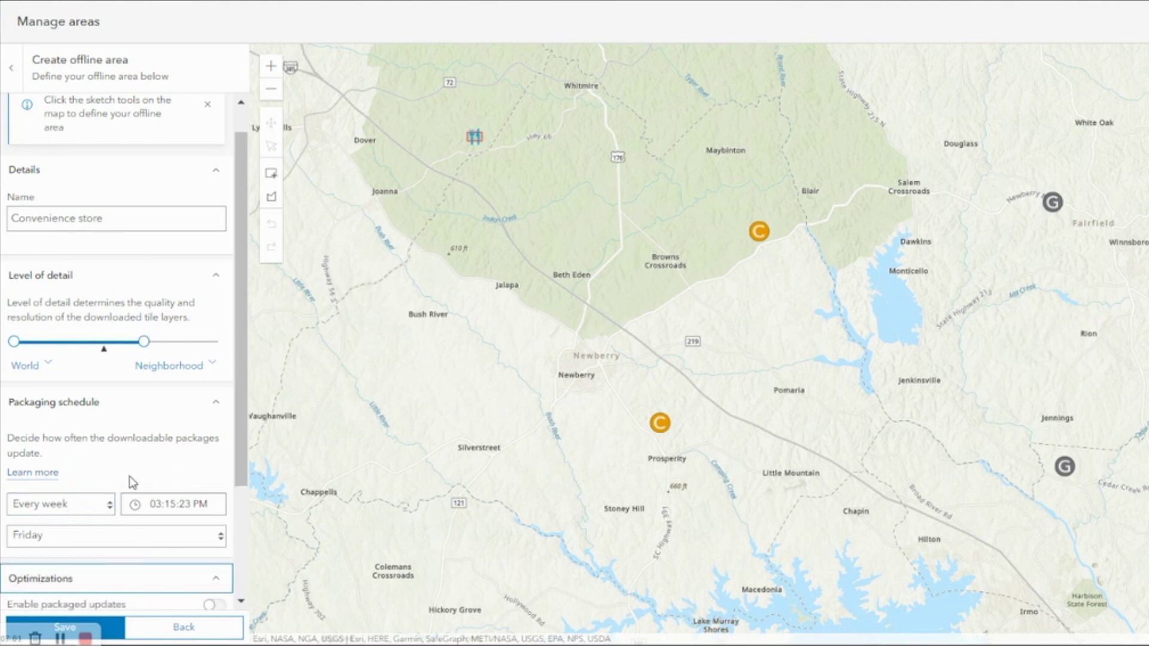
scroll(133, 482, down, 3)
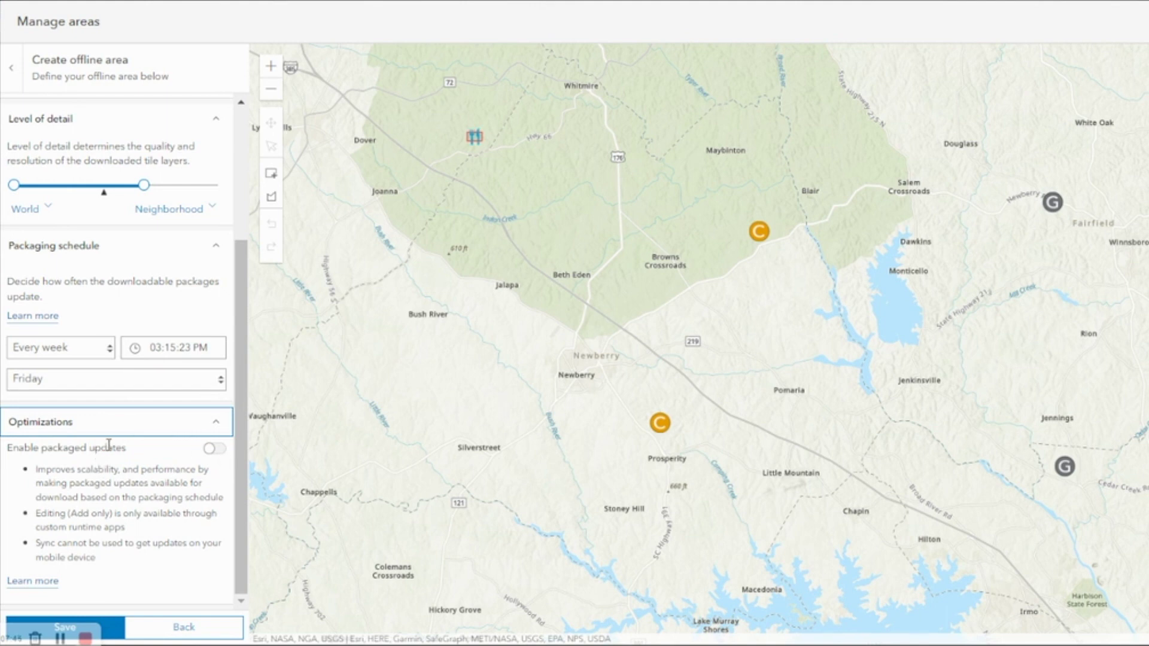
scroll(108, 344, up, 3)
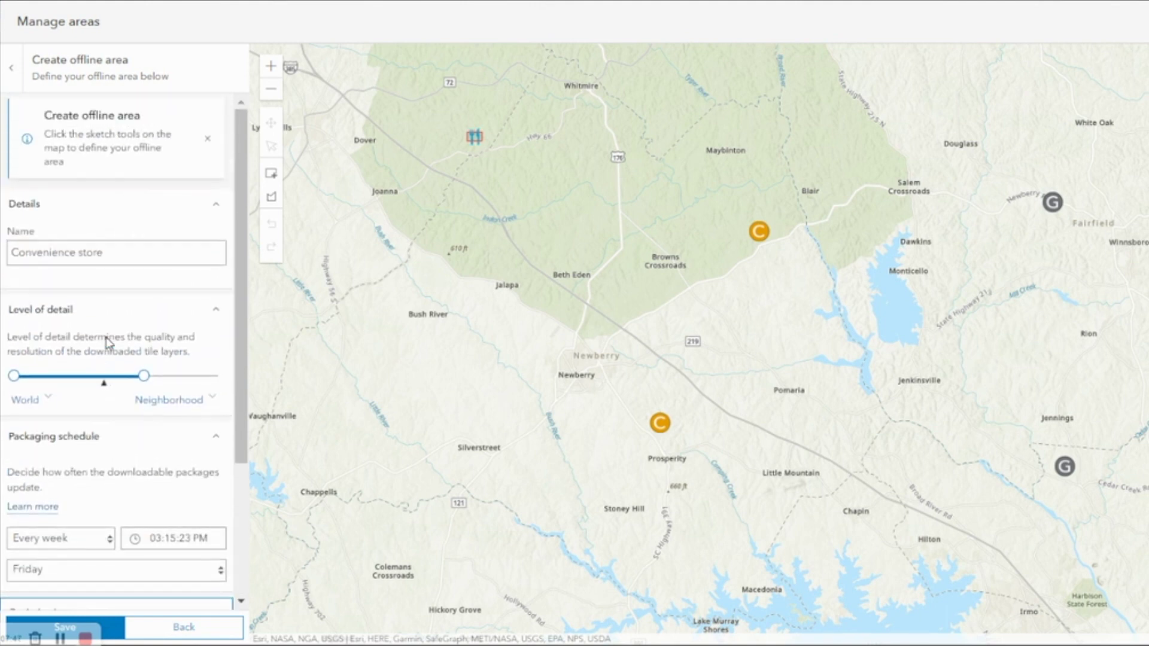
Step: Outline a four-corner polygon around the store east of Browns Crossroads and save the Convenience store area
click(273, 200)
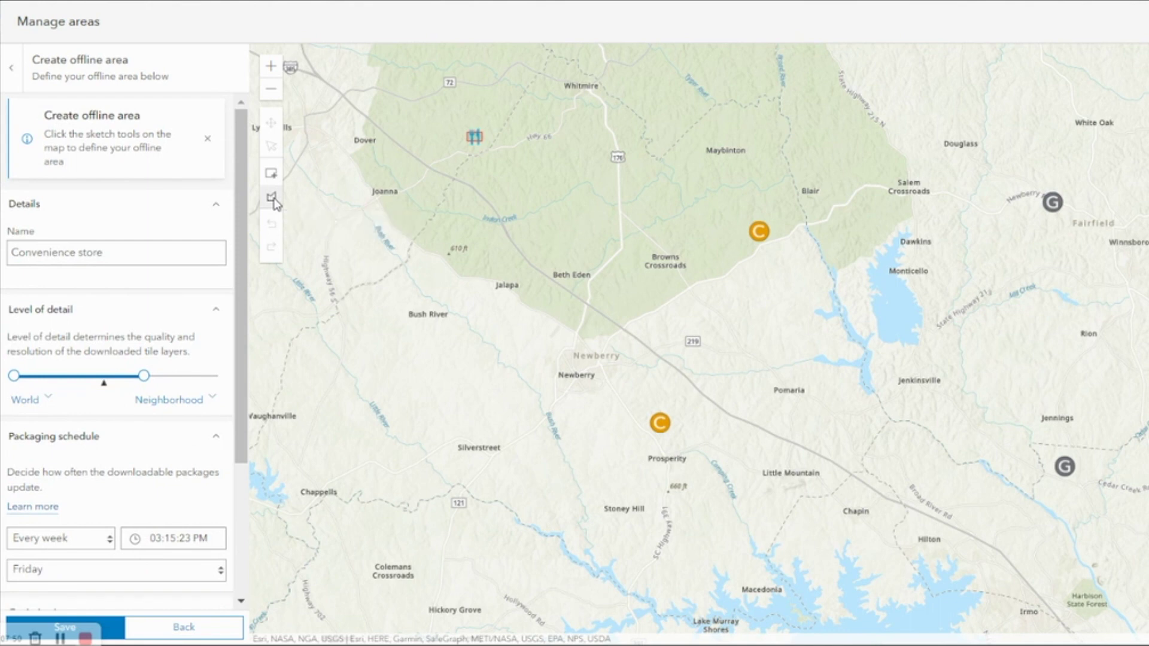
click(467, 184)
click(602, 192)
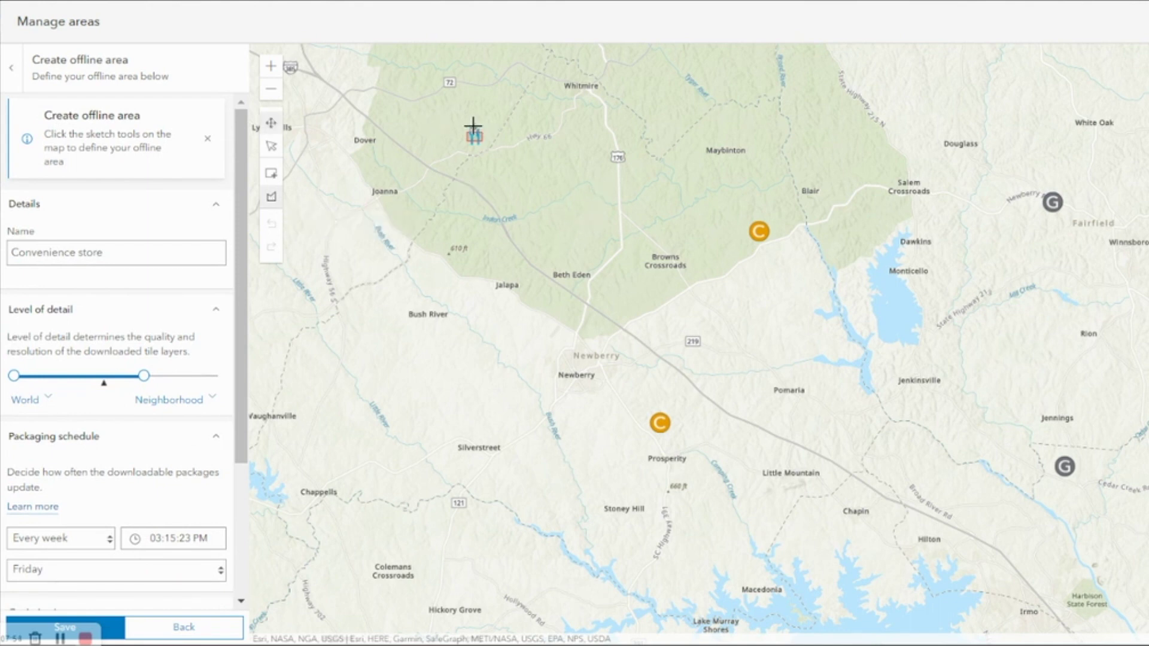
click(750, 215)
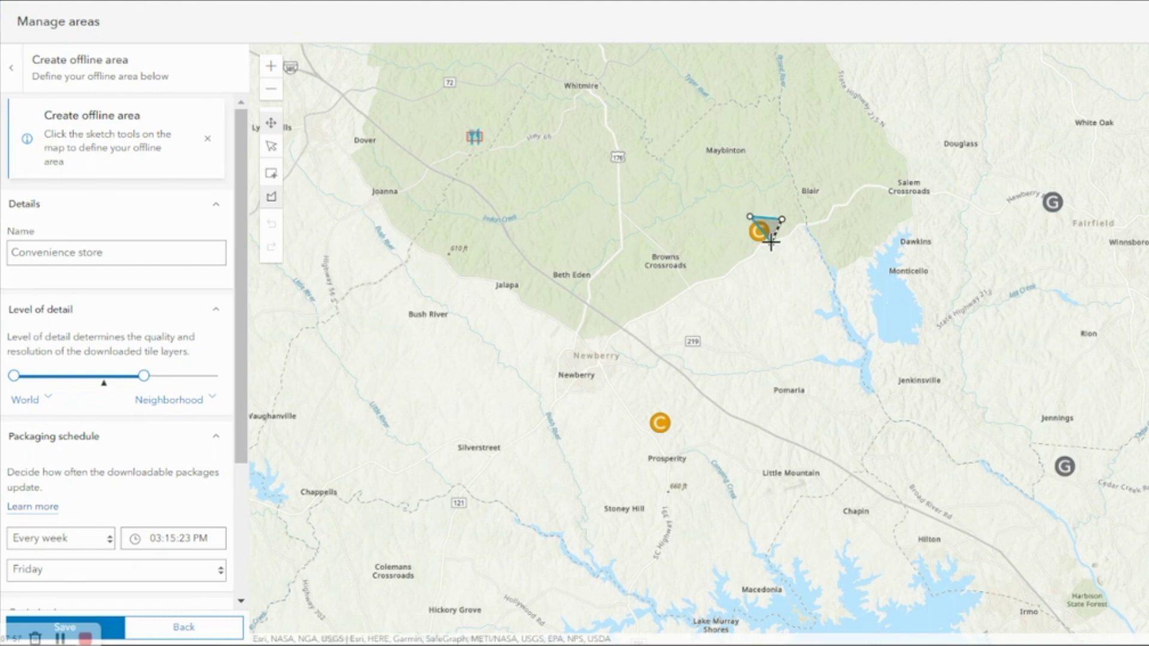
click(770, 242)
double_click(739, 239)
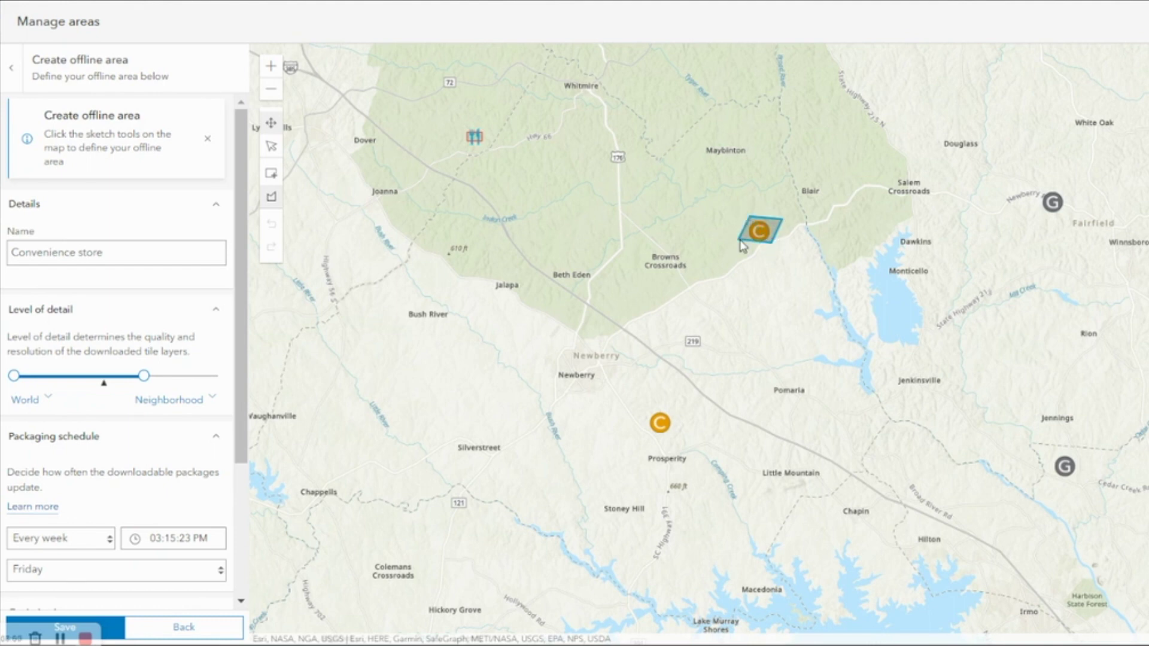
click(114, 631)
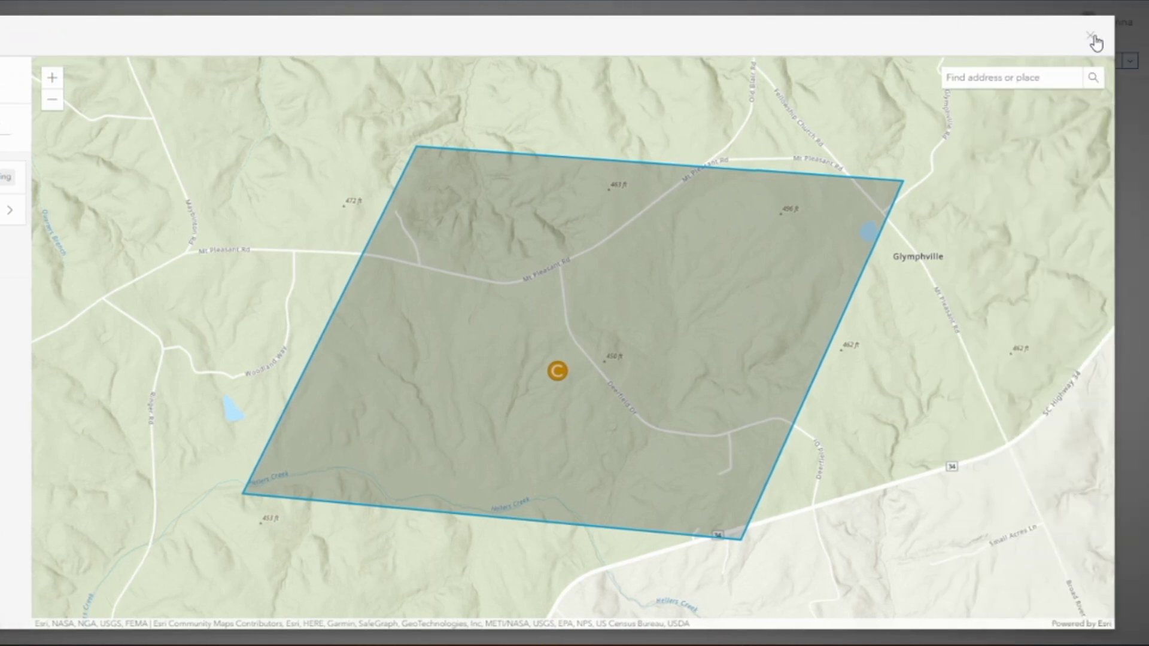
Step: Close the map area view and expand the Features and attachment delivery options
click(1090, 37)
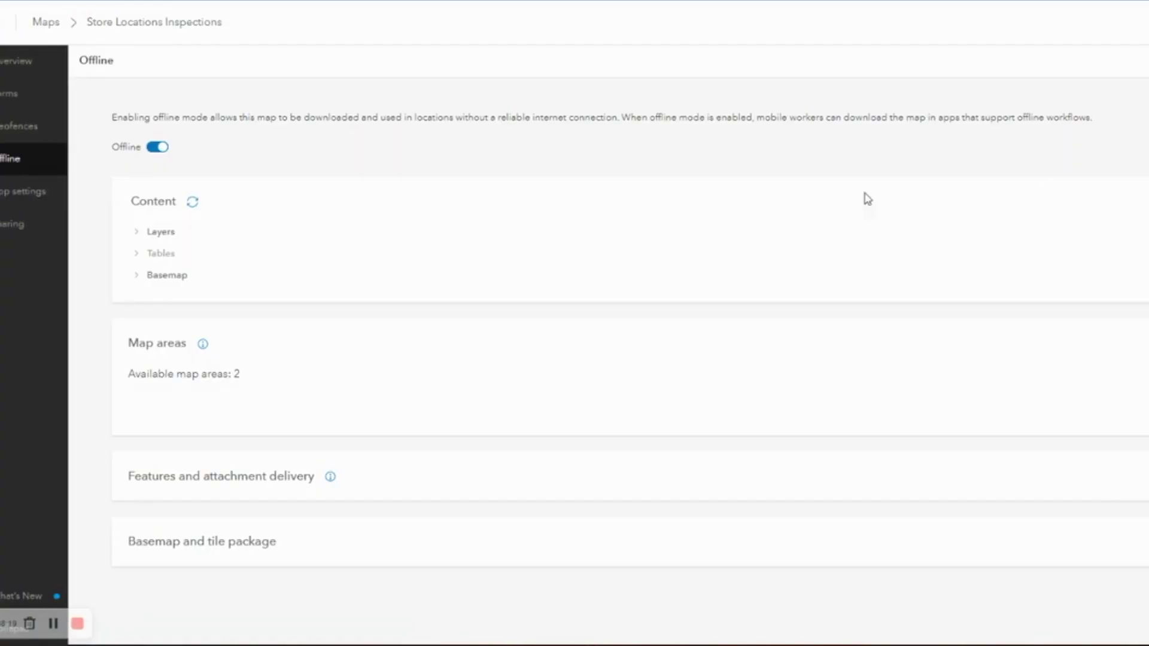
click(323, 477)
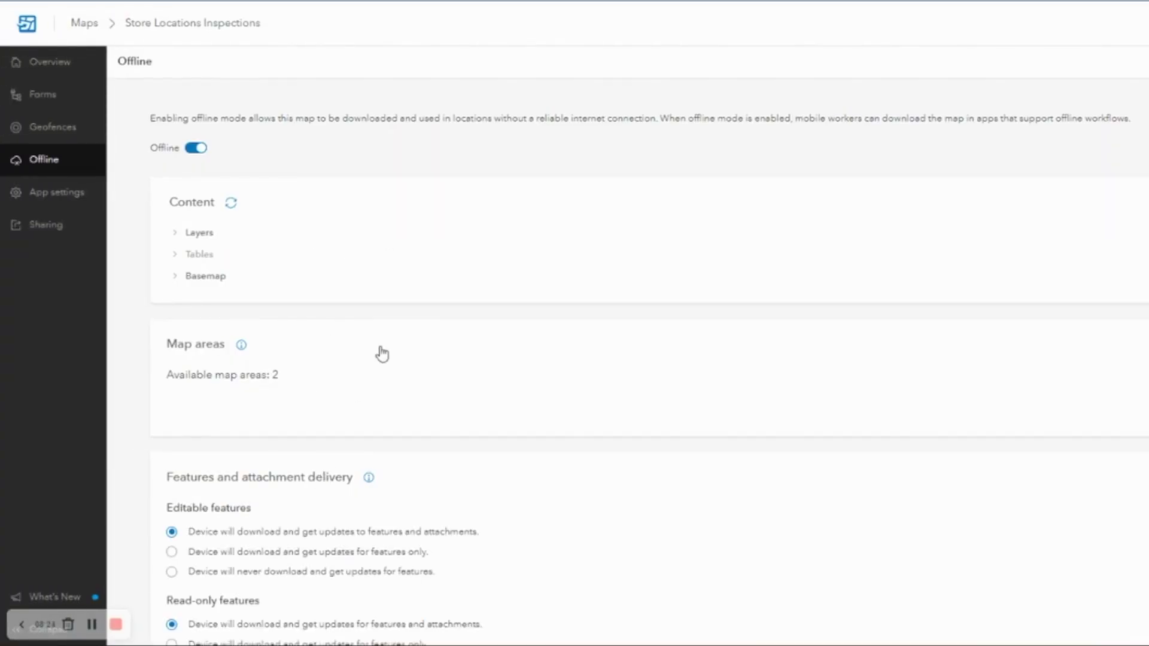
scroll(383, 351, down, 2)
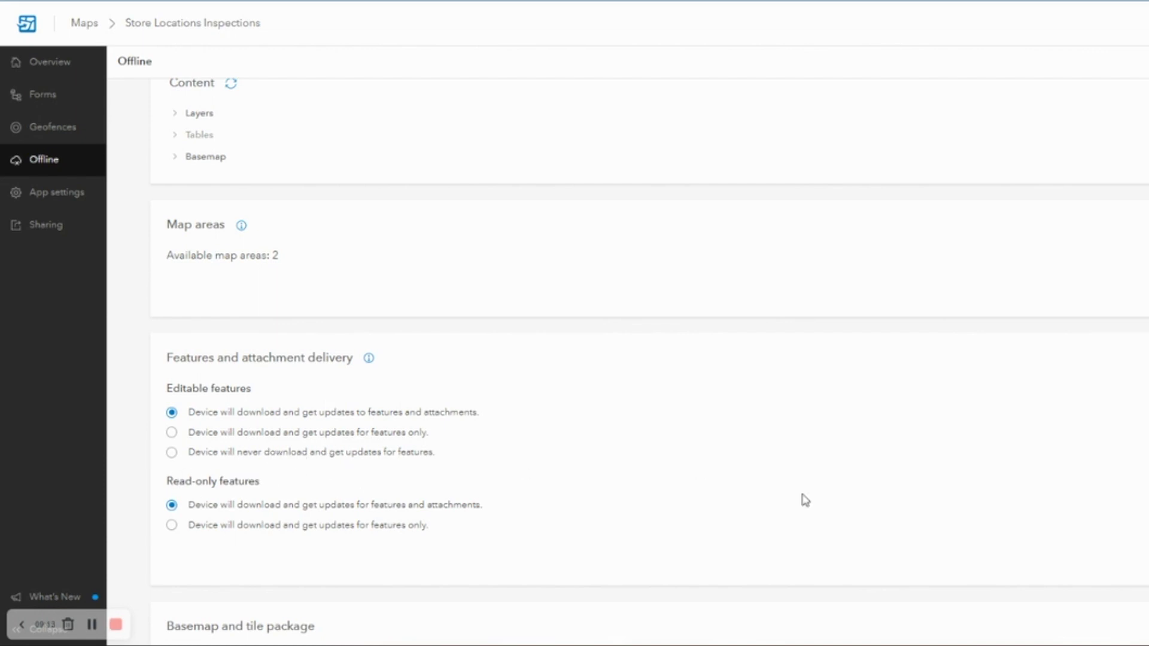
scroll(384, 465, down, 1)
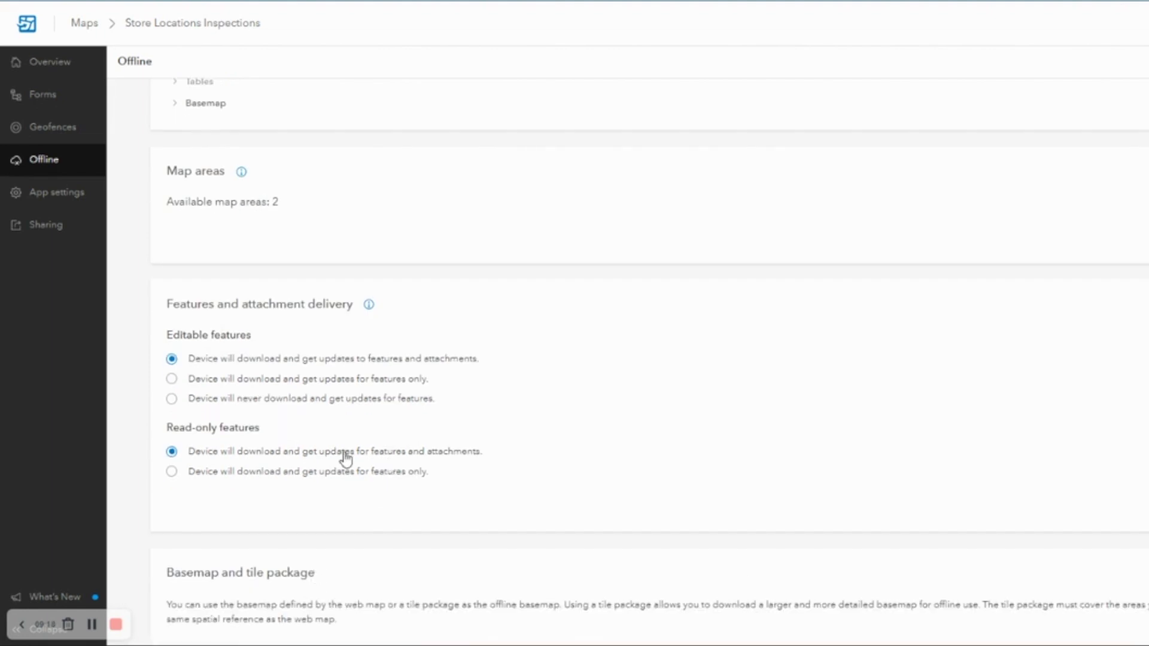
scroll(344, 460, down, 3)
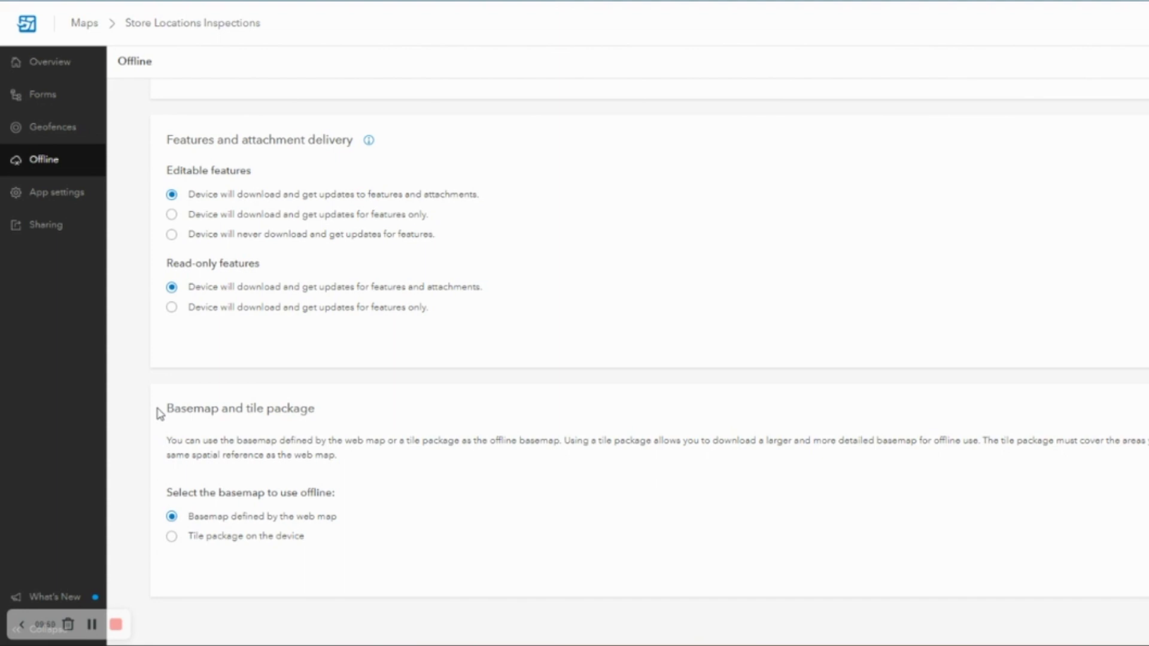
Step: Try Tile package, then keep Basemap defined by the web map for offline use
click(172, 537)
scroll(259, 497, down, 1)
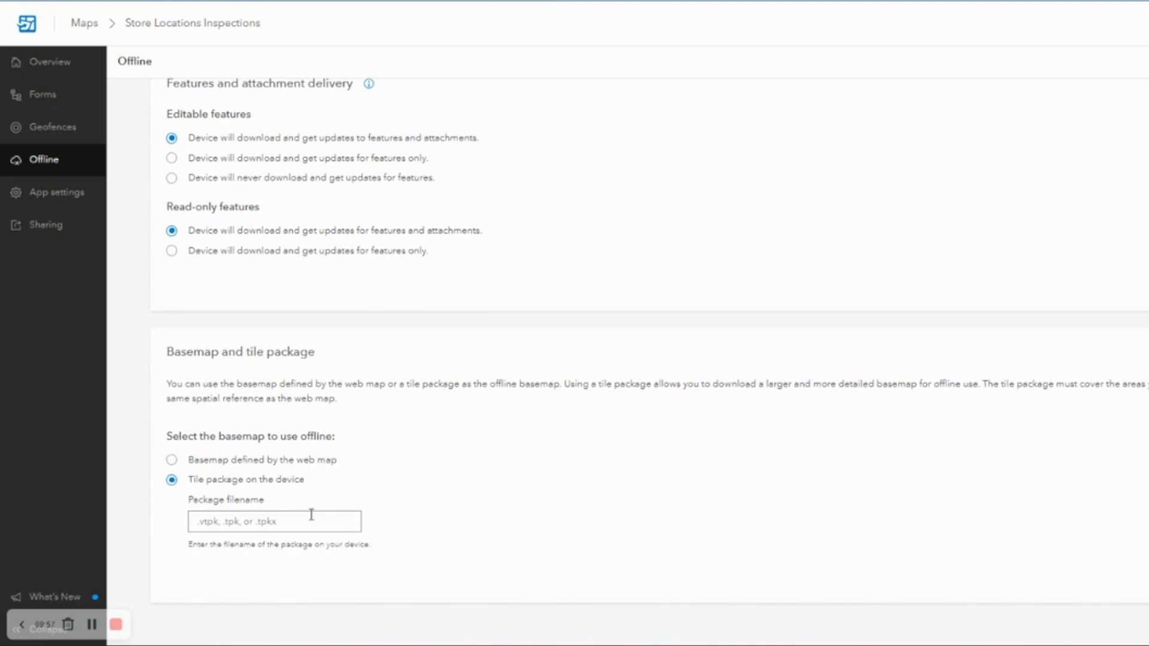
click(171, 460)
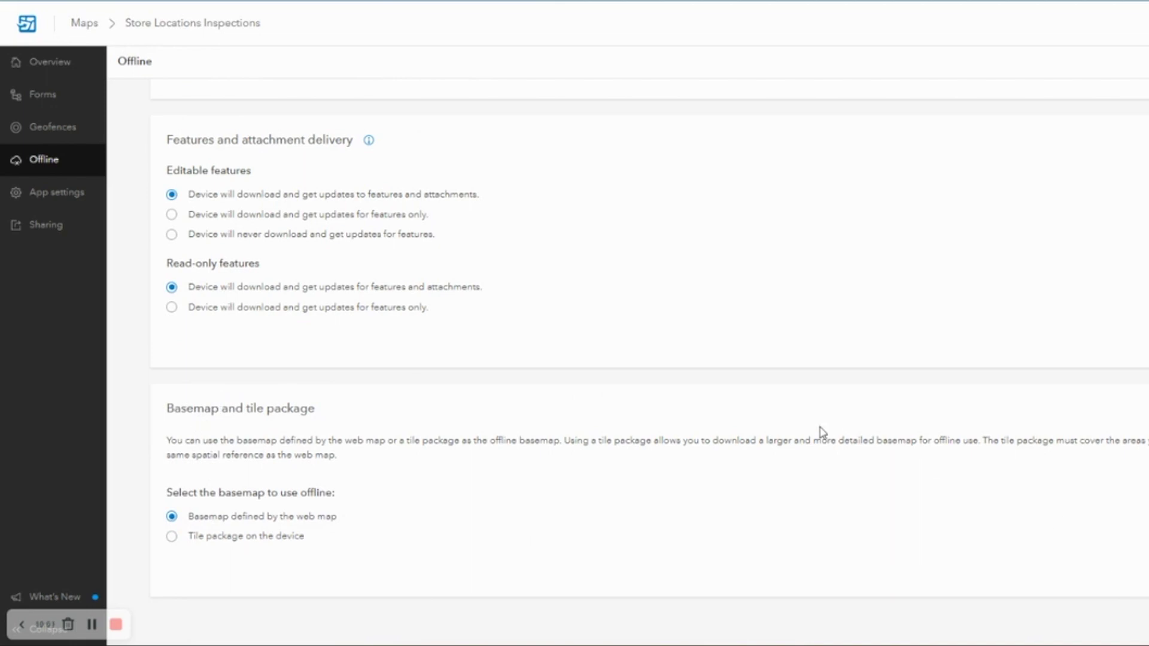
scroll(441, 337, up, 2)
scroll(437, 332, up, 4)
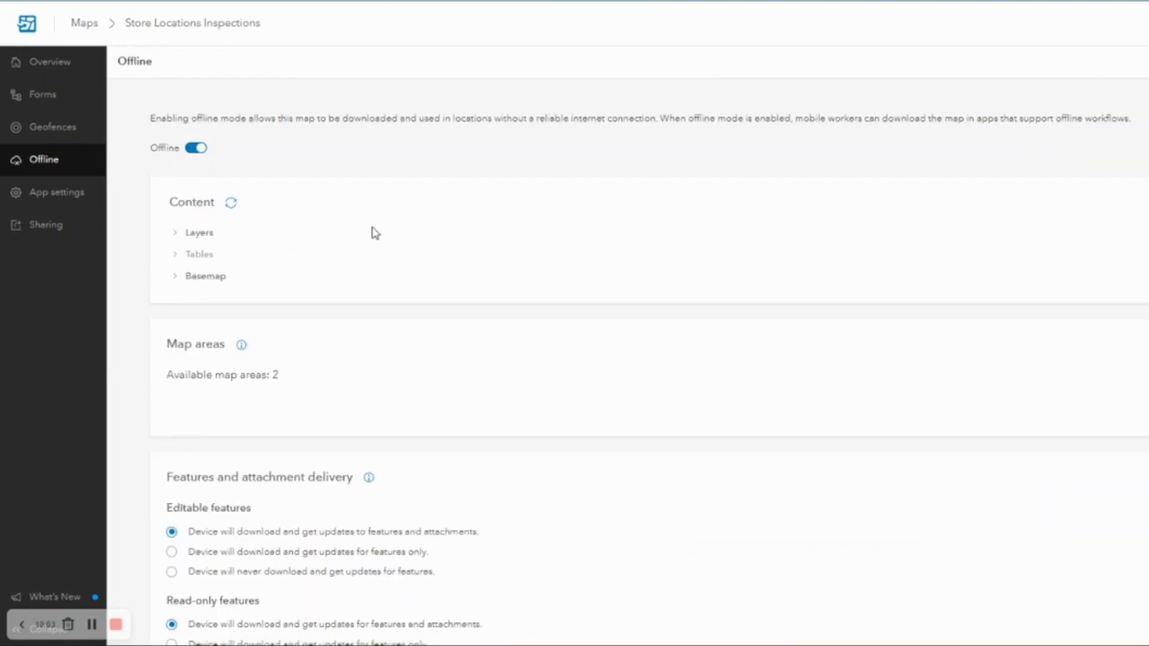
Step: Open App settings and expand Collection to review streaming distance and feature action options
click(51, 203)
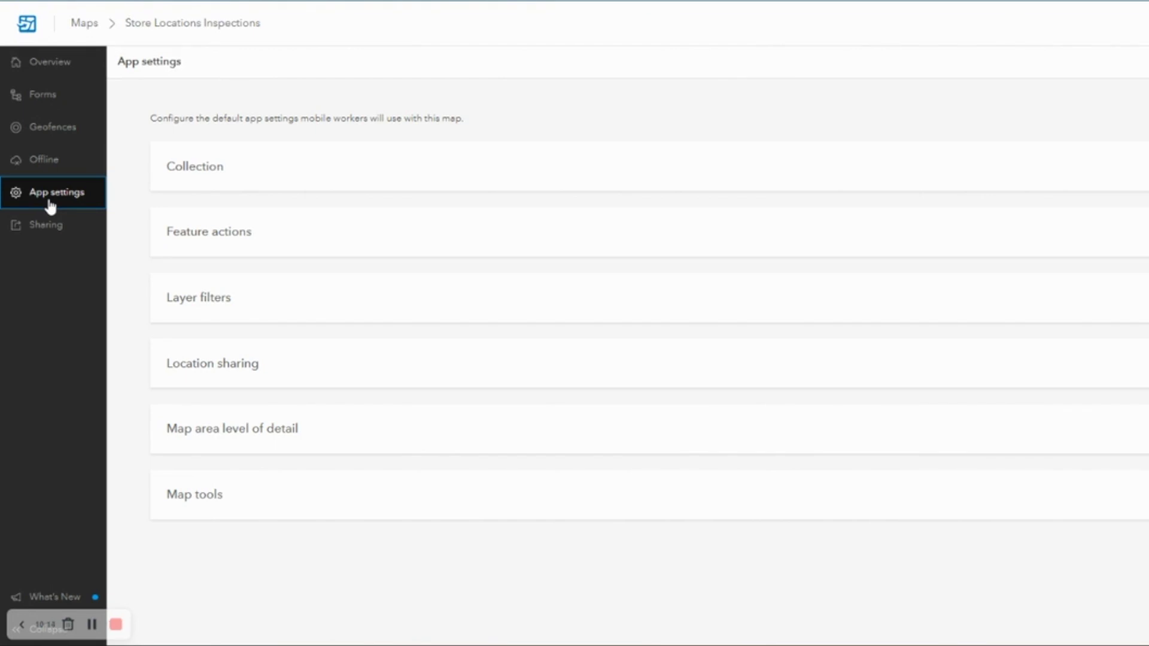
click(263, 183)
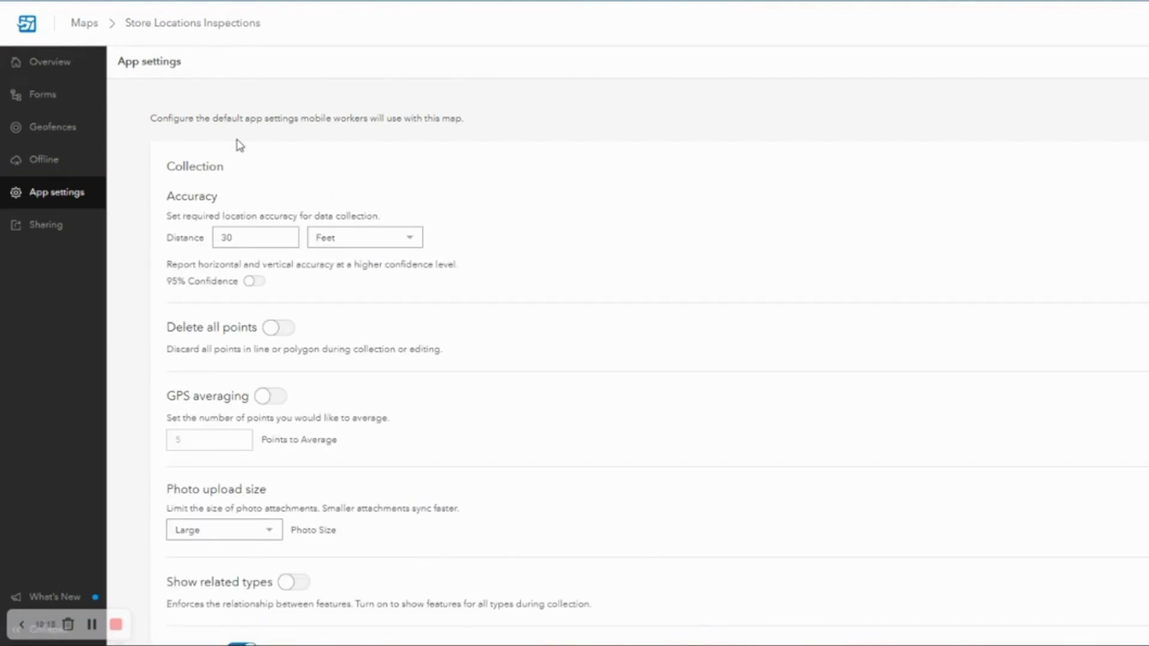
scroll(353, 194, down, 1)
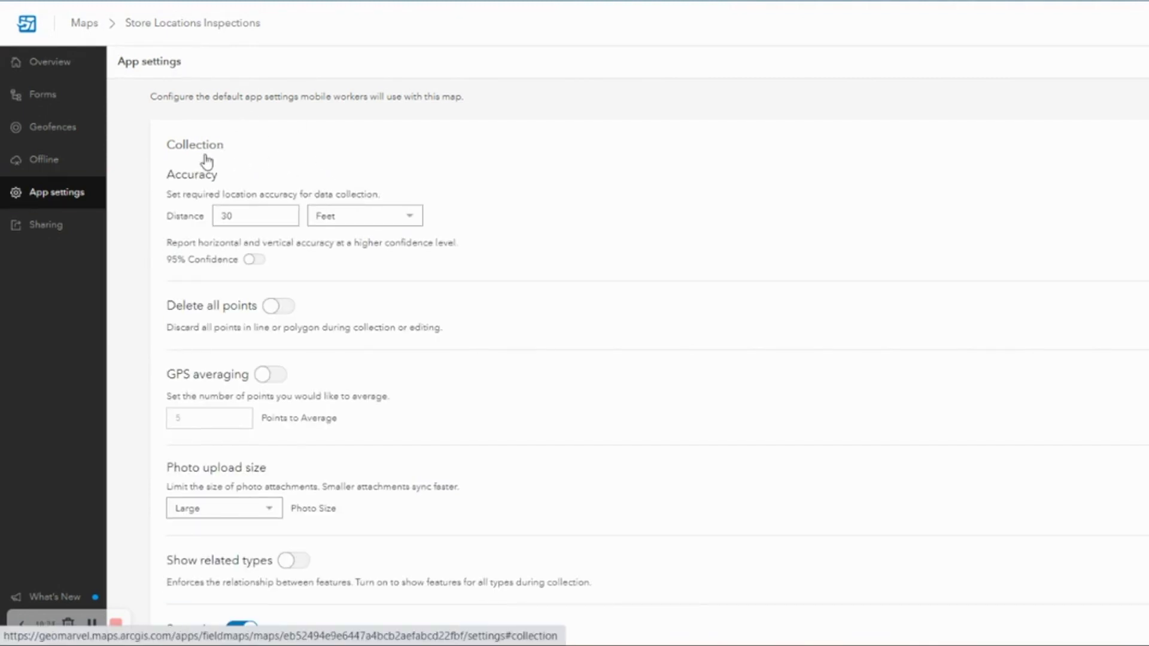
scroll(173, 220, down, 3)
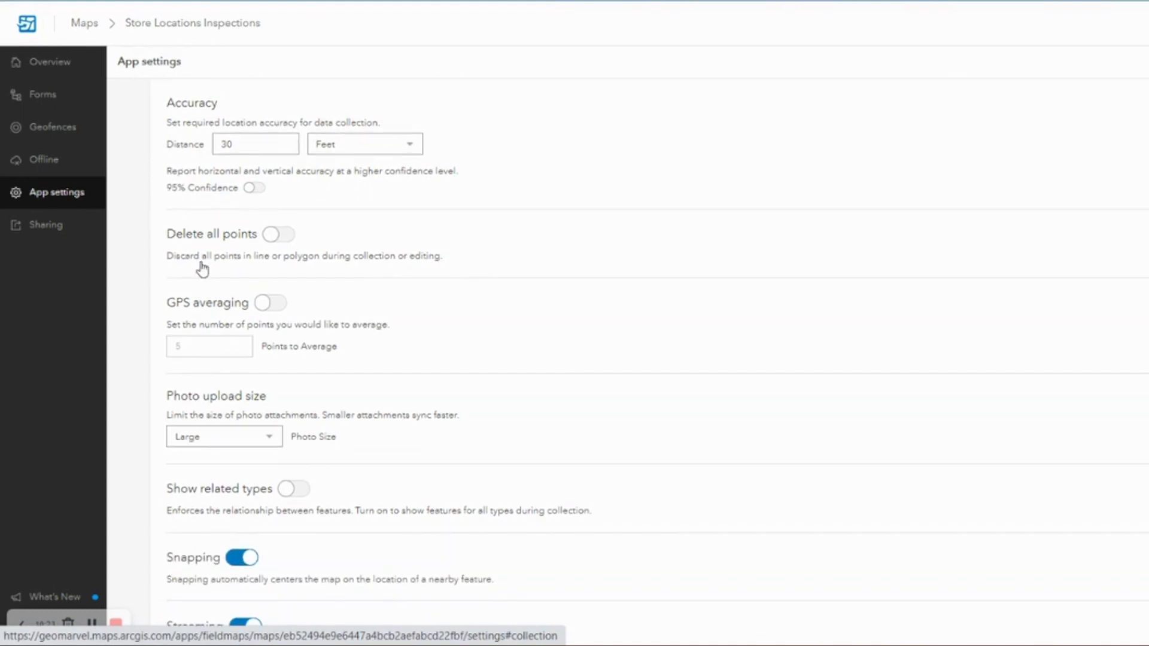
scroll(180, 260, down, 2)
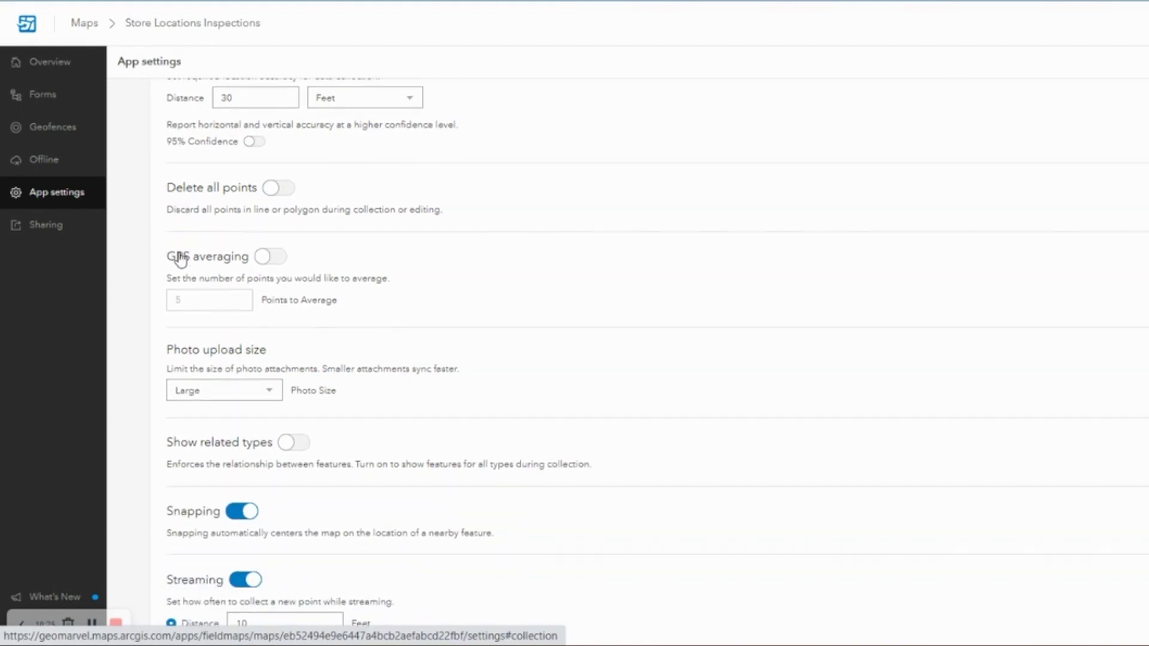
scroll(181, 254, down, 4)
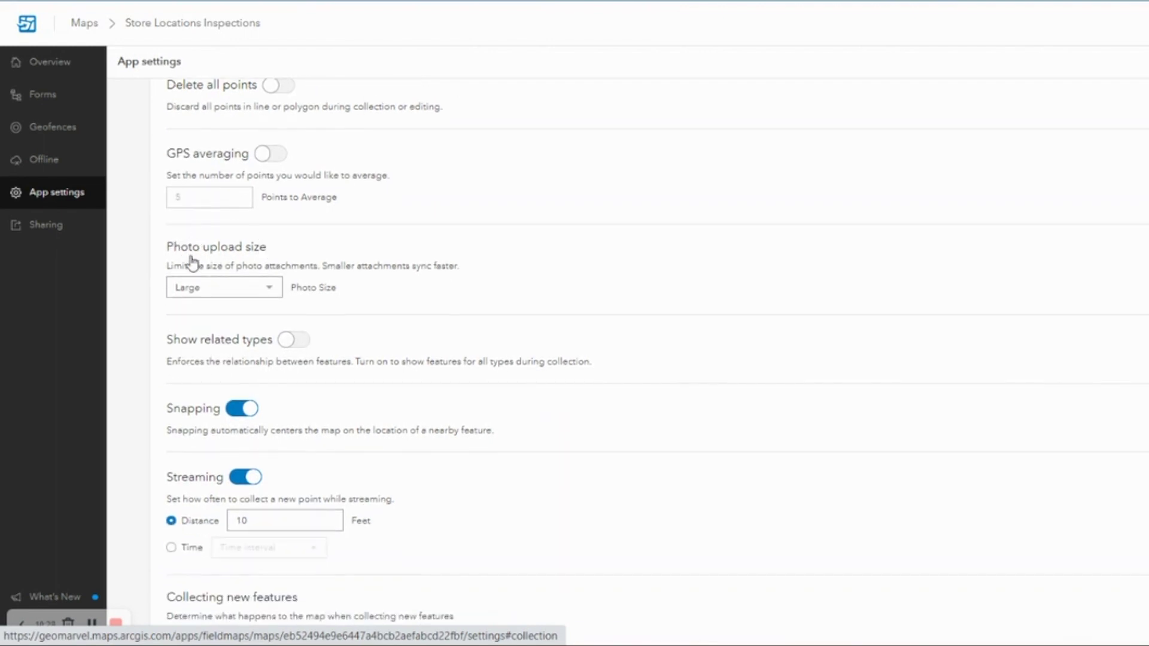
scroll(191, 262, down, 3)
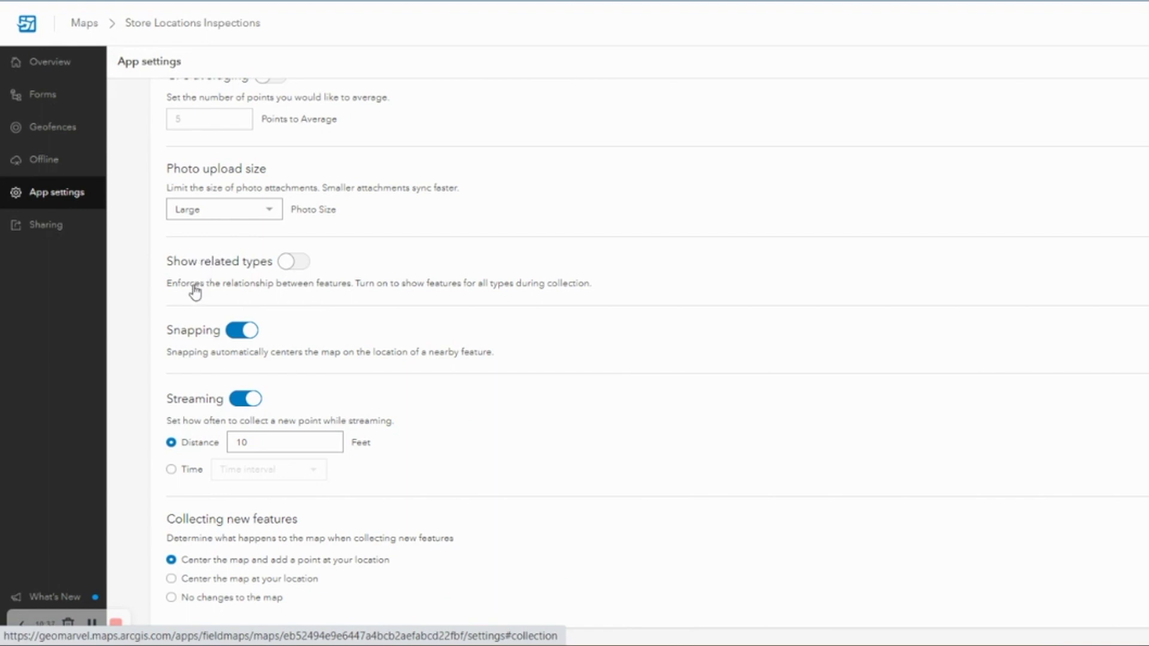
scroll(194, 290, down, 1)
scroll(193, 289, down, 1)
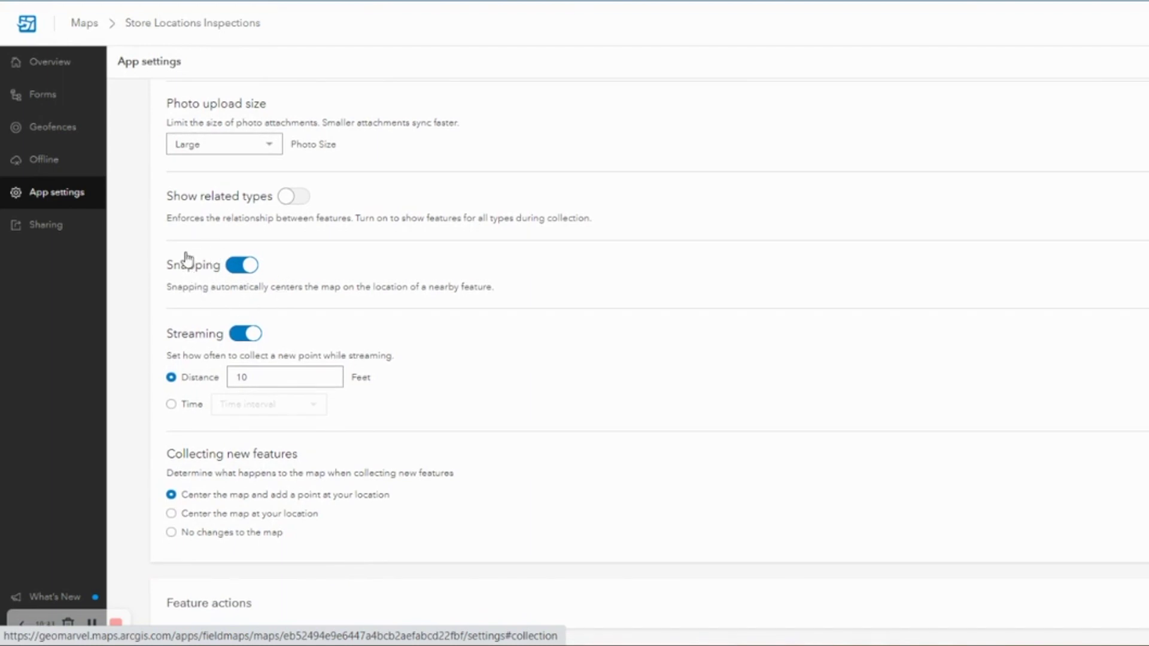
scroll(183, 341, down, 1)
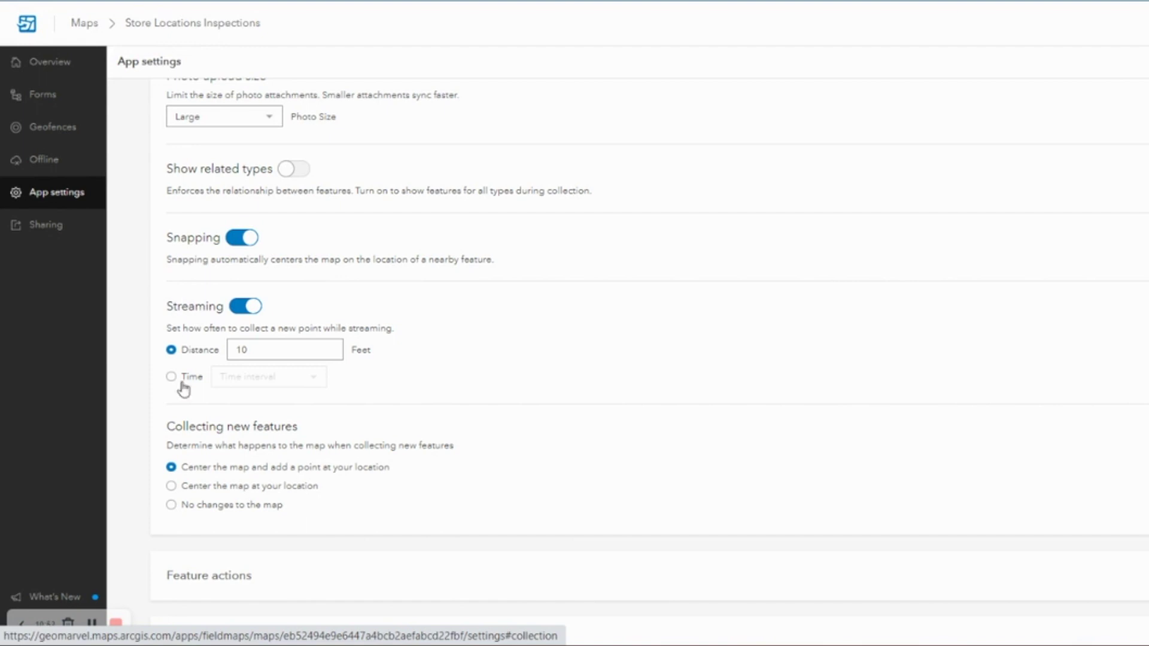
scroll(181, 430, down, 3)
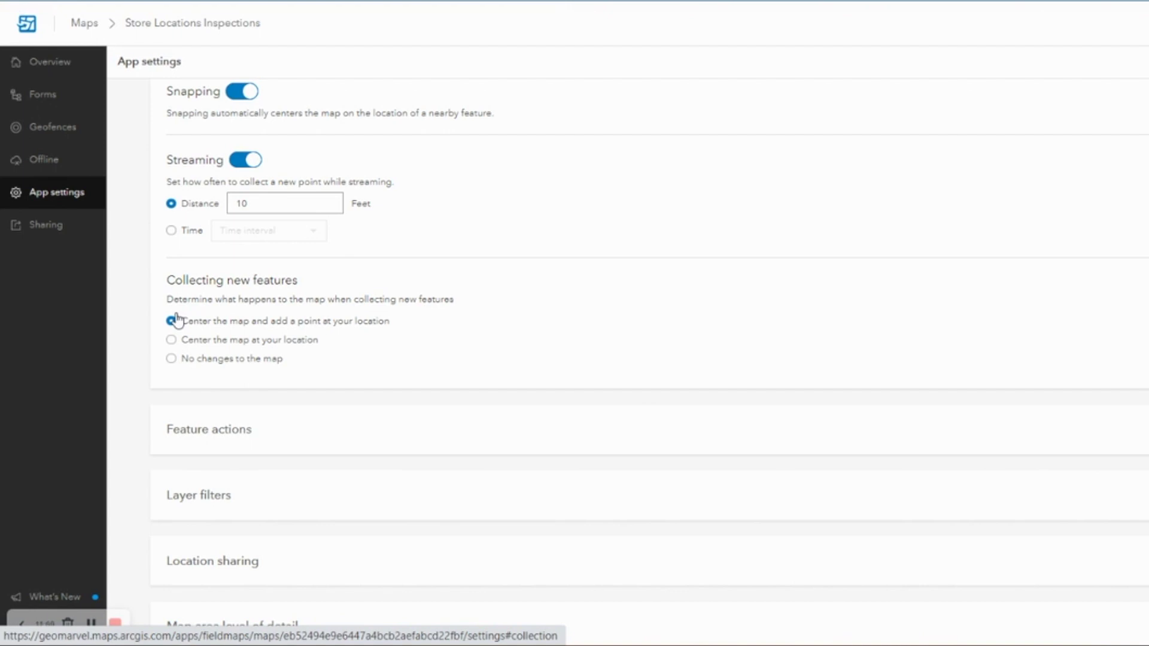
scroll(179, 267, up, 2)
scroll(180, 266, up, 1)
scroll(181, 272, up, 2)
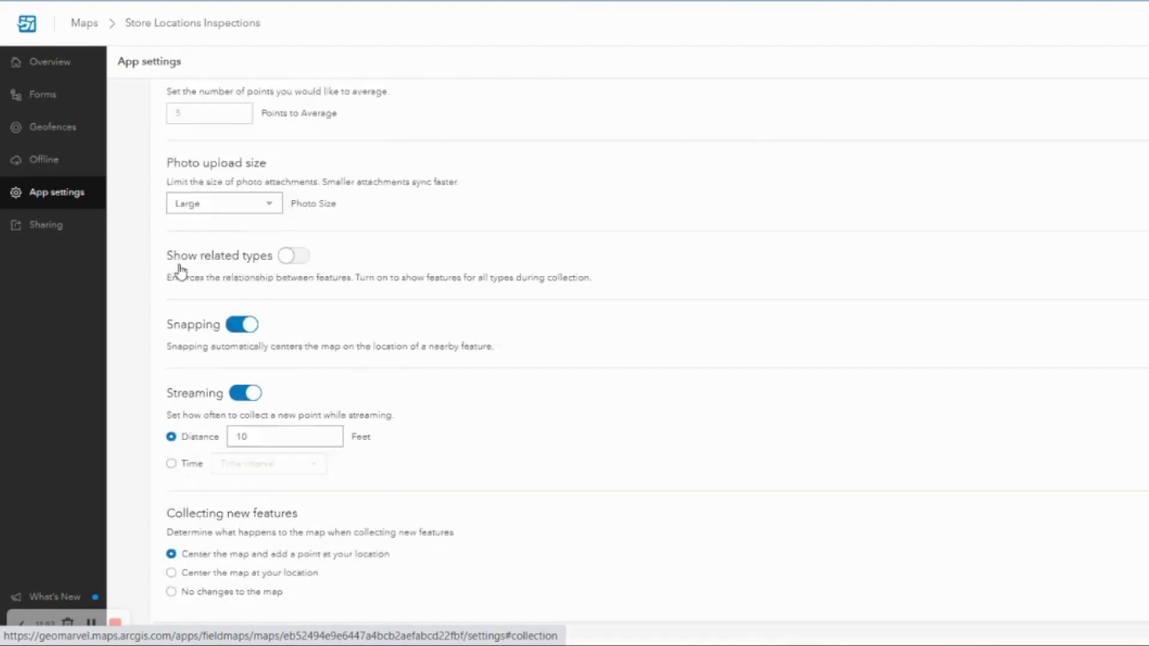
scroll(181, 272, down, 3)
scroll(179, 264, down, 4)
Step: Expand Feature actions and set copies to include everything, clearing the attributes-only option
click(220, 362)
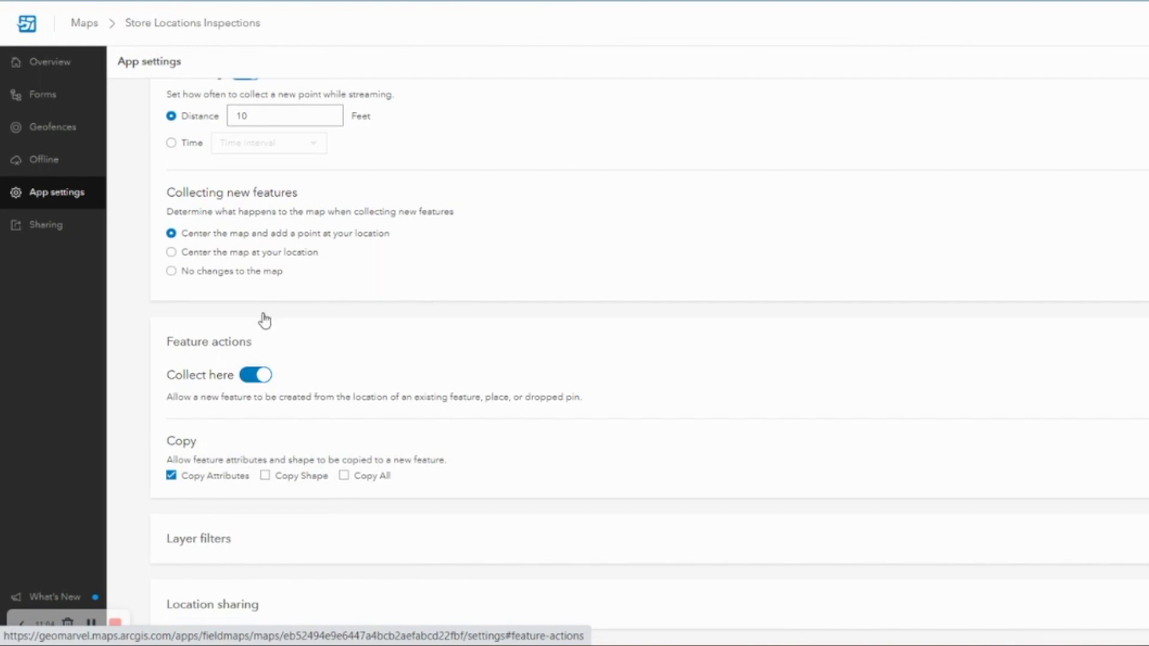
scroll(265, 317, down, 1)
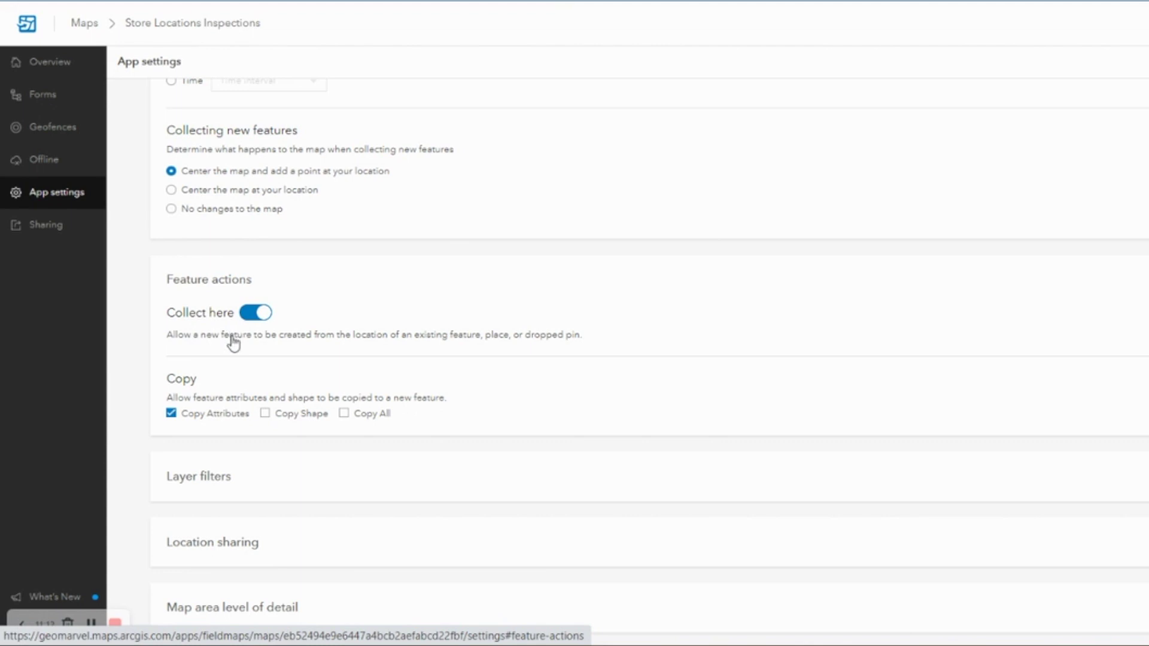
scroll(213, 381, down, 1)
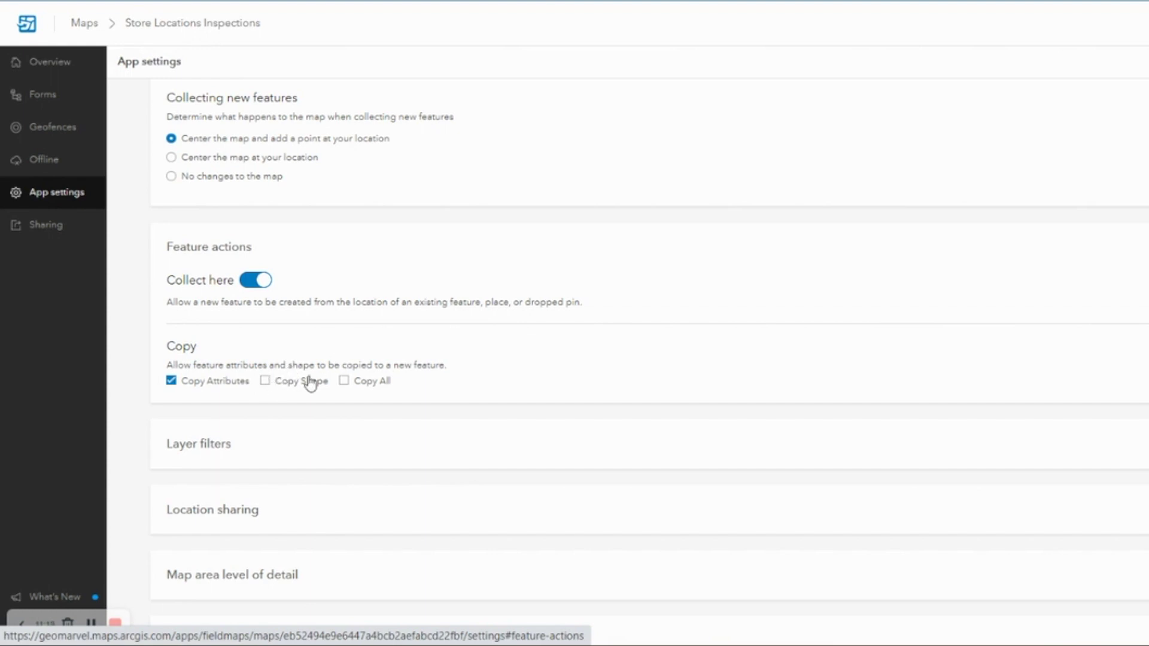
click(344, 381)
click(171, 381)
scroll(265, 341, down, 1)
Step: Expand layer filter options, try selected and all layers, then turn filtering off
click(274, 408)
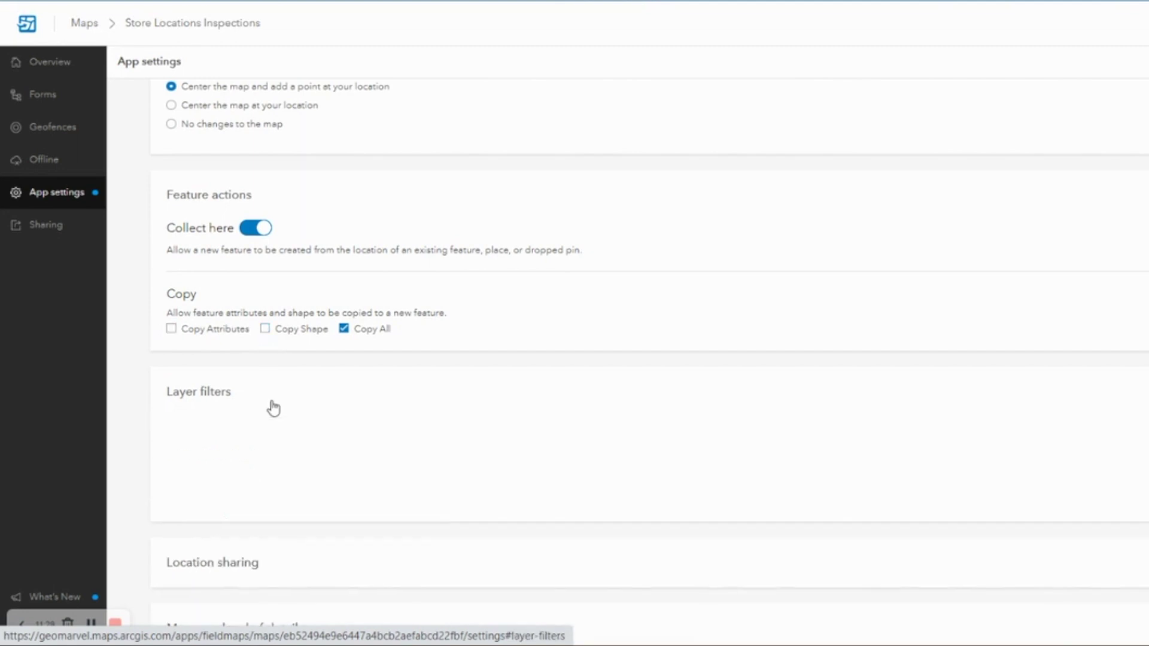
scroll(315, 428, down, 1)
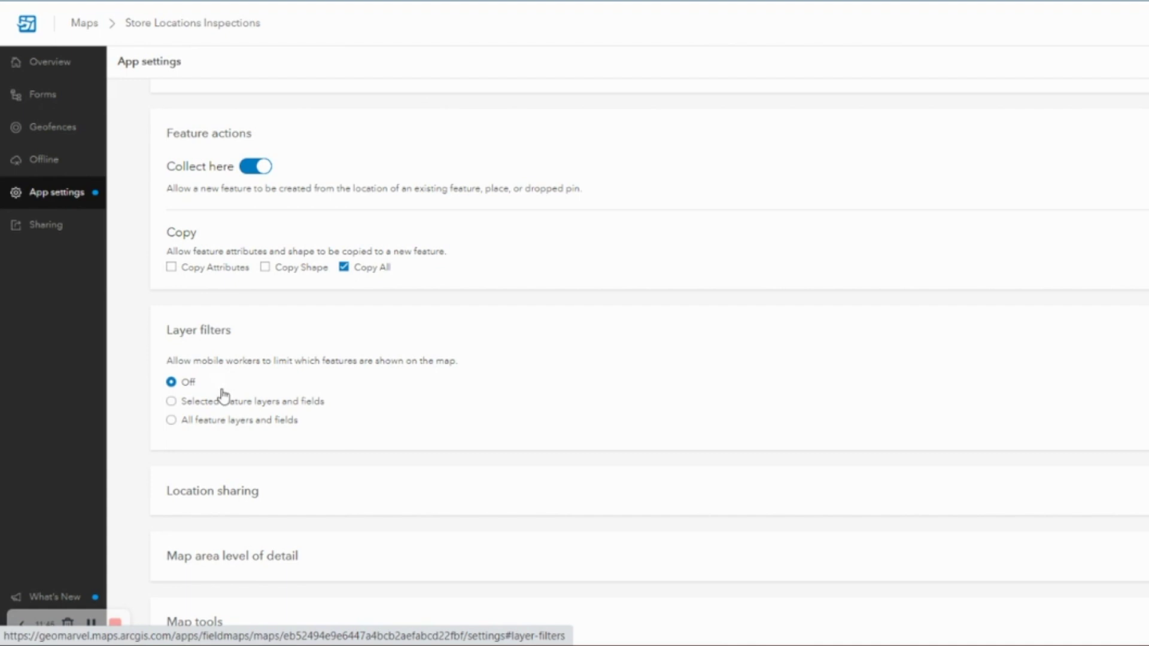
click(222, 401)
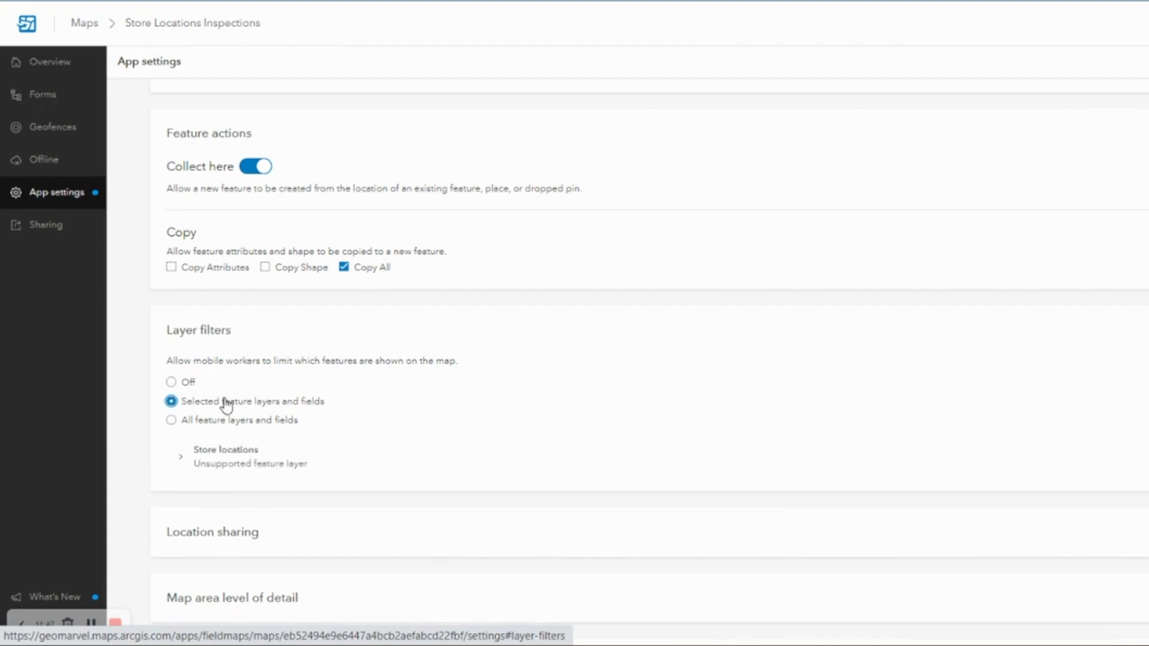
click(170, 420)
click(171, 401)
click(170, 382)
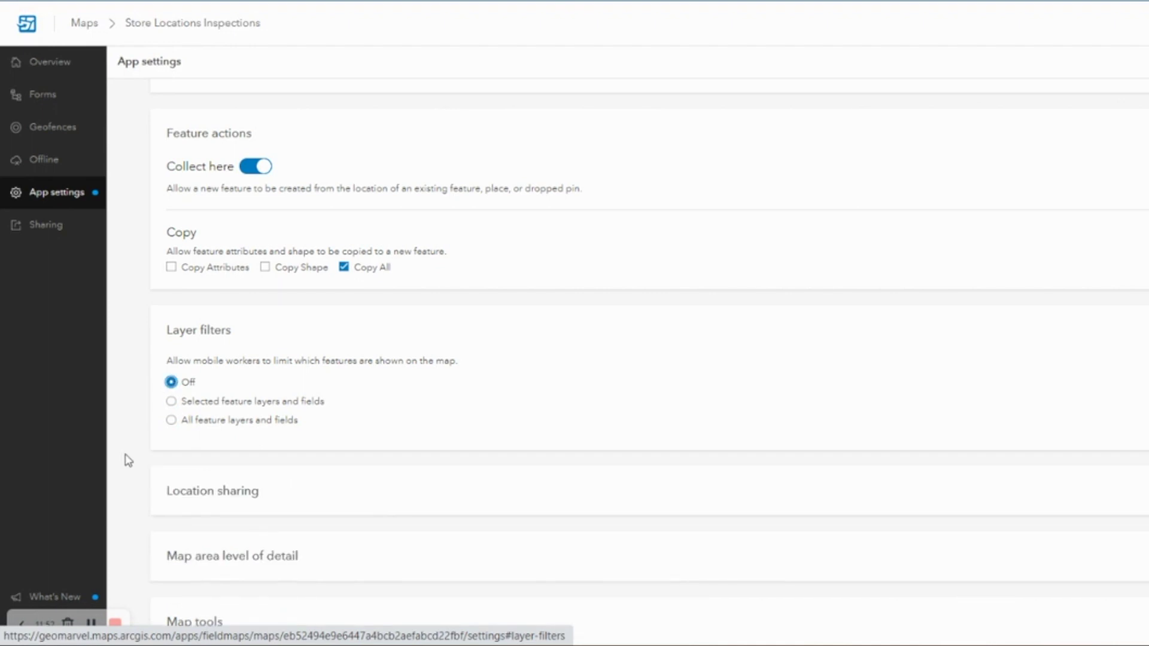
scroll(166, 393, down, 1)
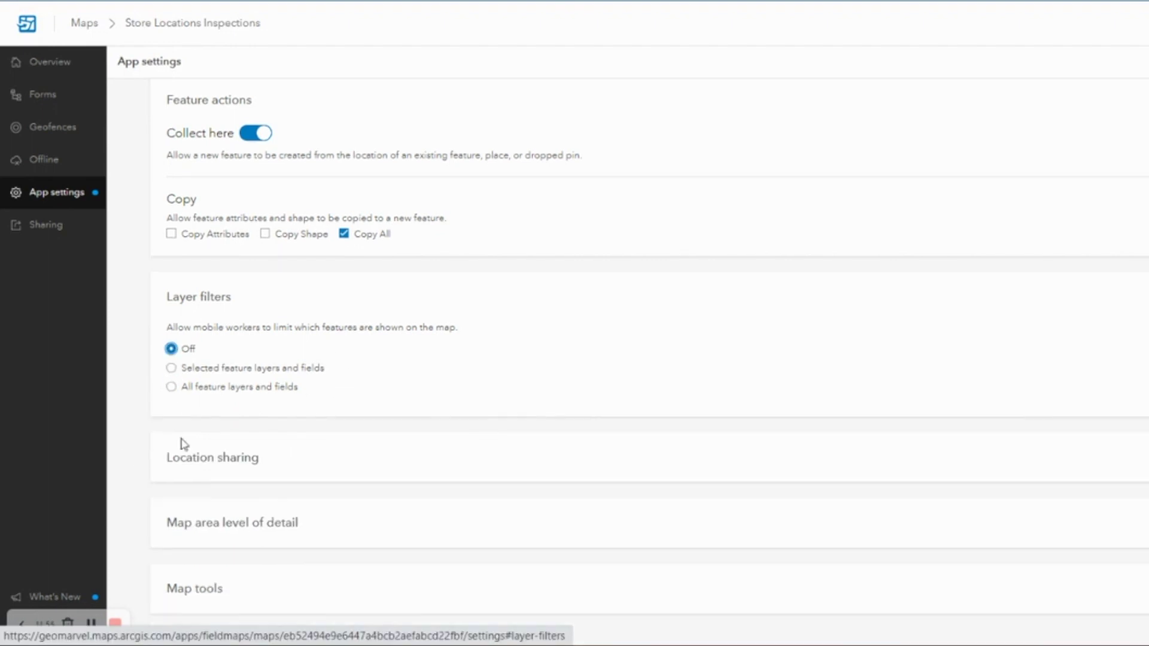
Step: Expand Location sharing and Map area level of detail, reviewing settings through Map tools
click(213, 467)
scroll(333, 408, down, 1)
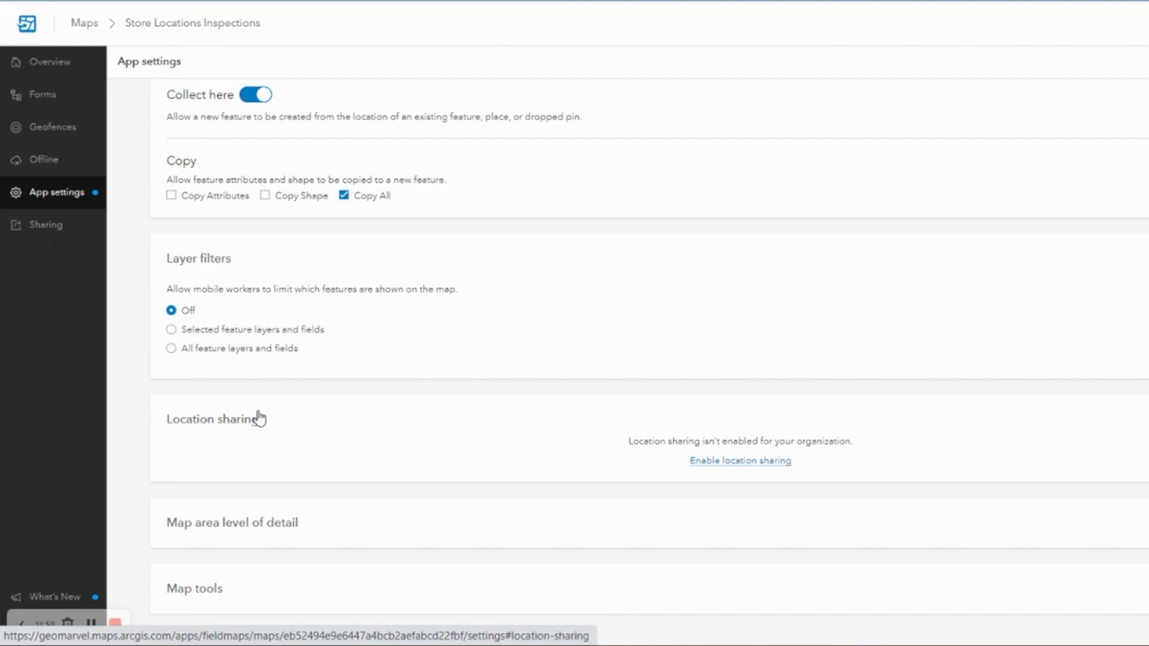
click(243, 527)
scroll(308, 407, down, 3)
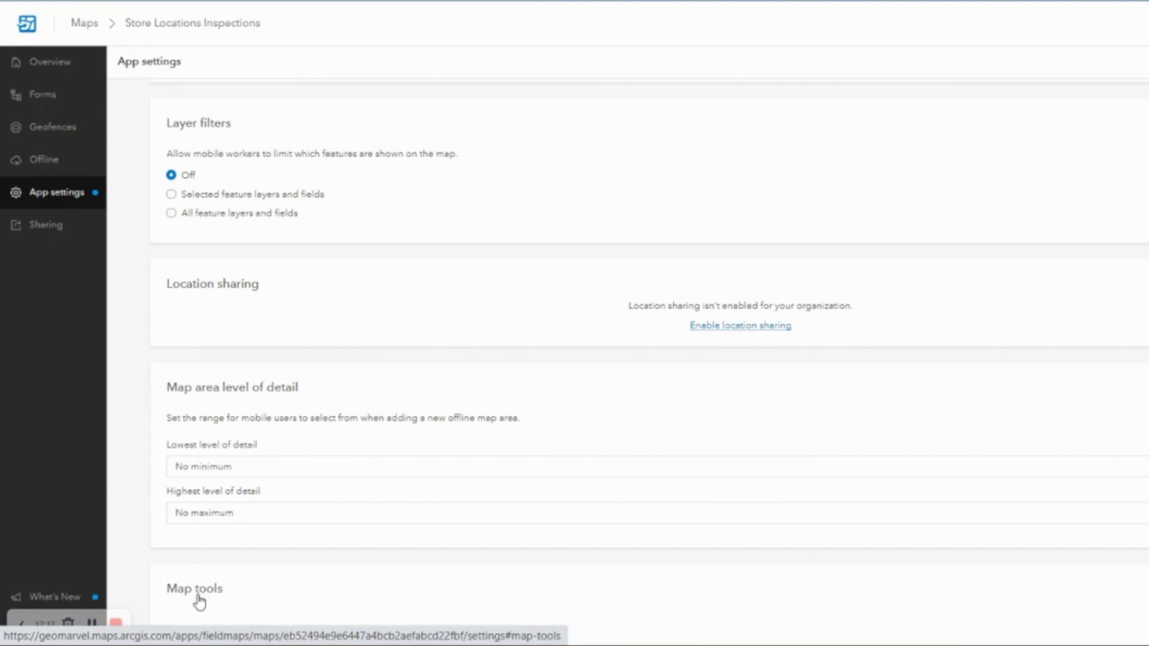
scroll(244, 358, down, 1)
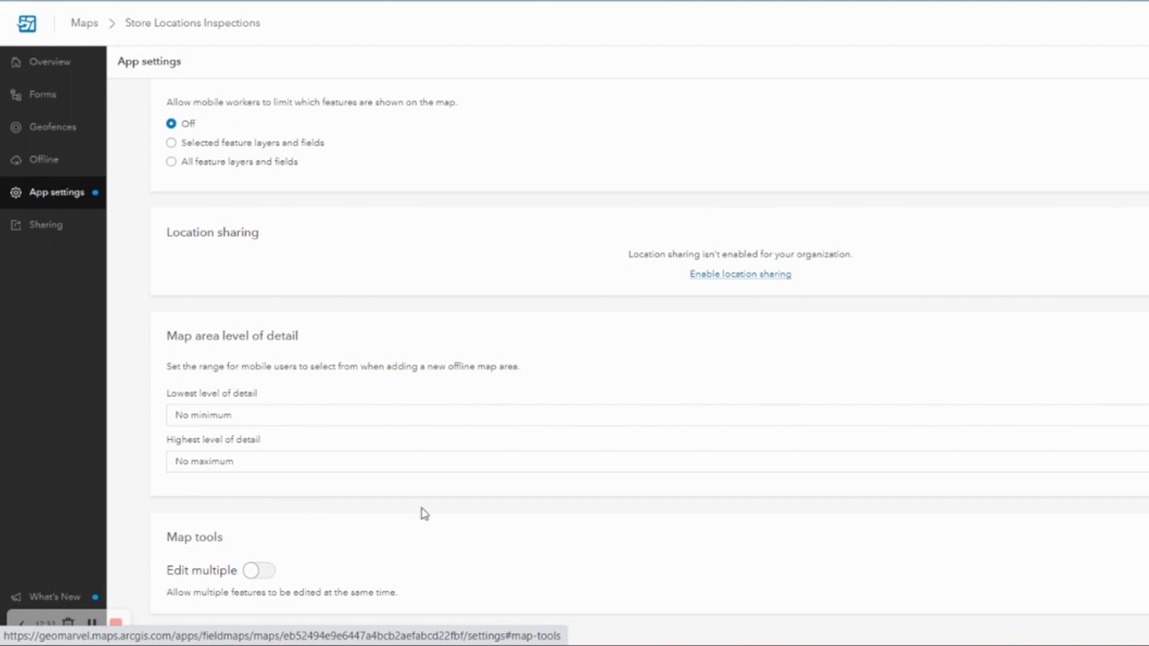
scroll(546, 461, up, 2)
scroll(546, 461, up, 3)
scroll(549, 461, up, 3)
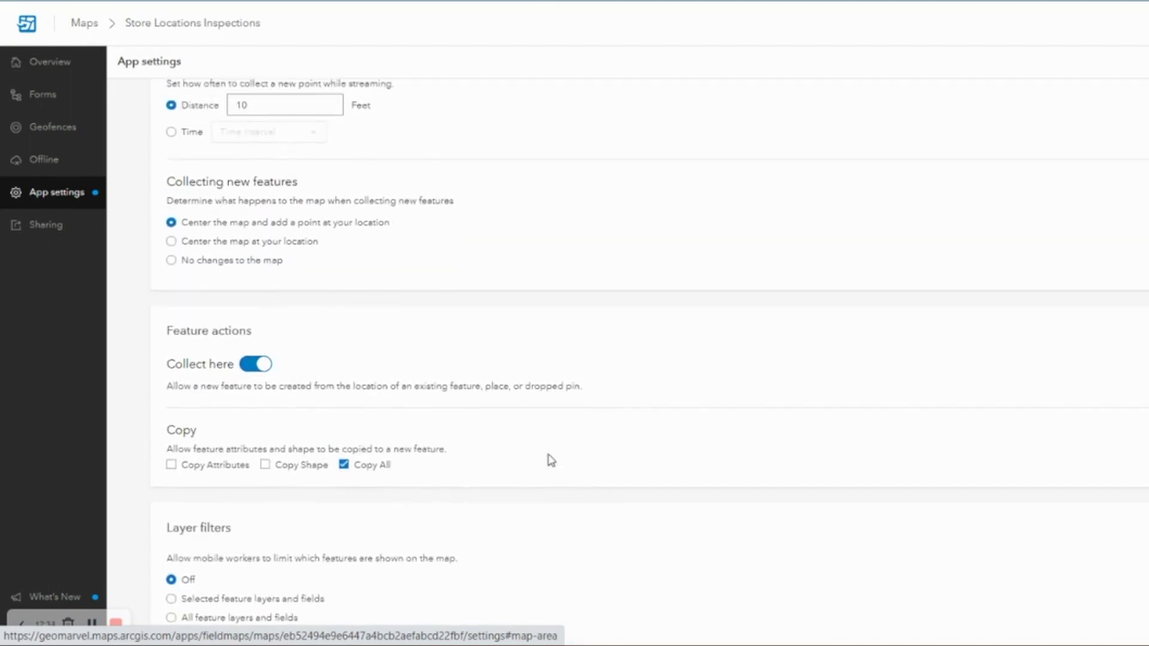
scroll(549, 460, up, 5)
scroll(547, 462, up, 5)
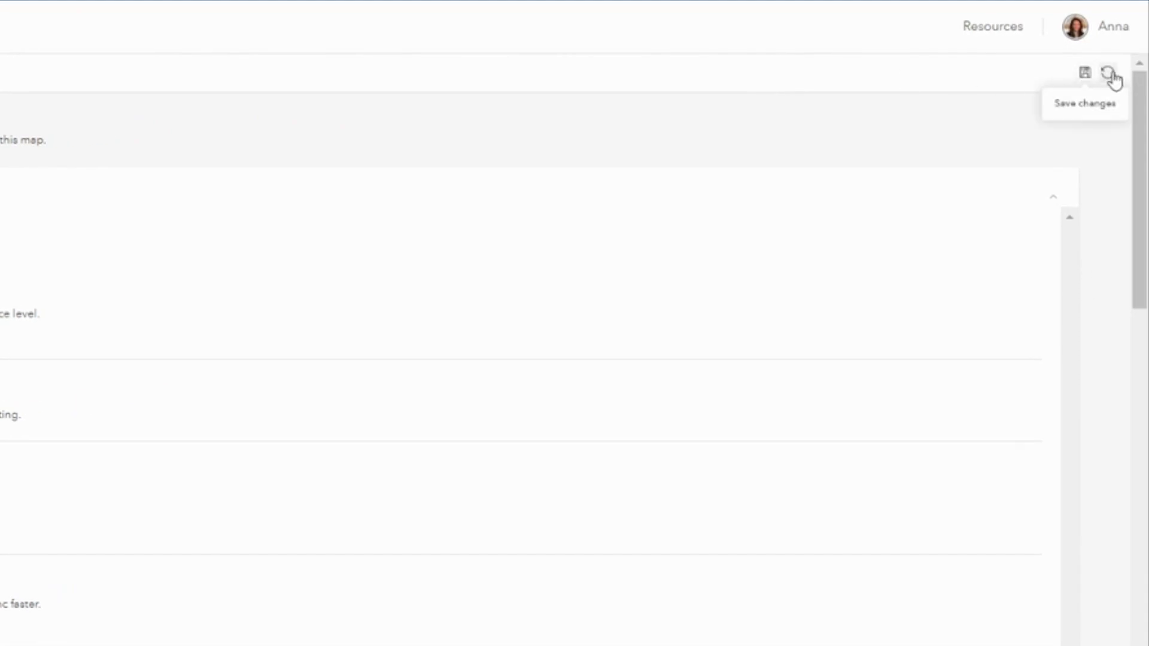
Step: Save the app settings changes and switch to the map's Sharing page
click(1084, 78)
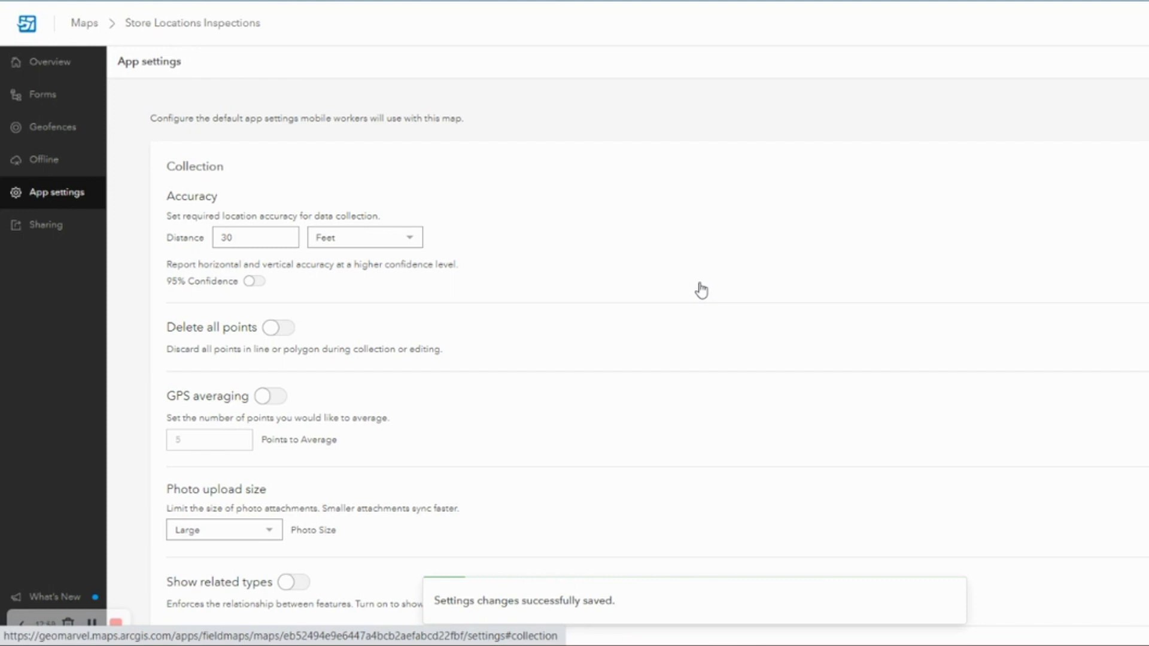
click(68, 231)
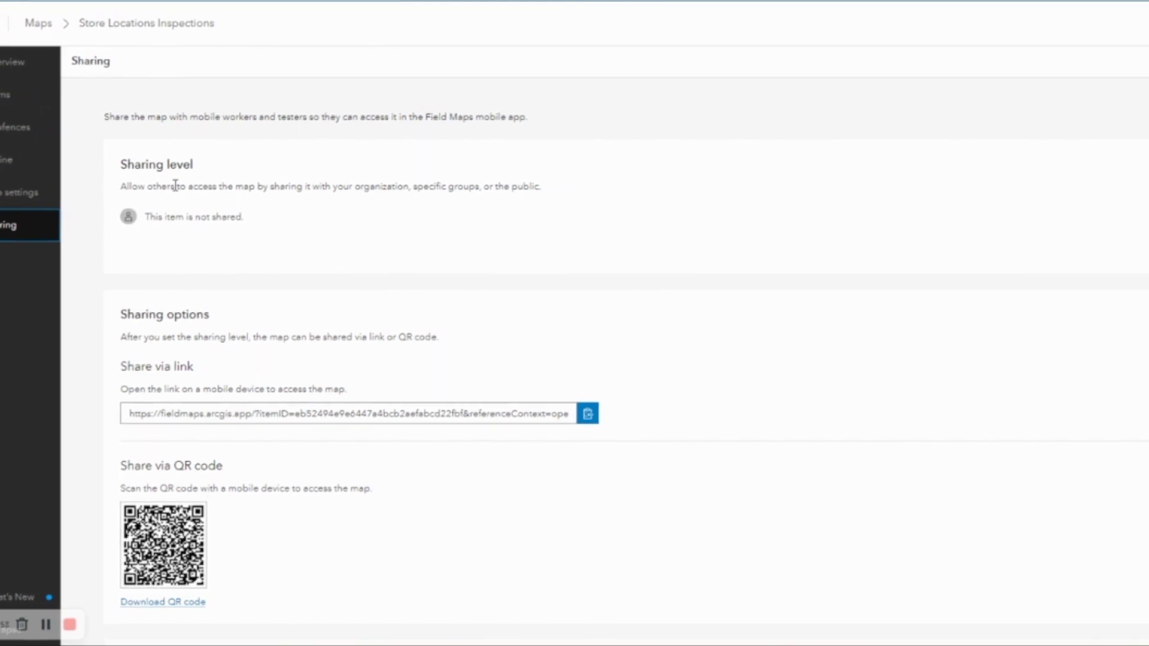
Step: Set the sharing level to groups, tick Store Inspections Group, confirm and save
click(1116, 247)
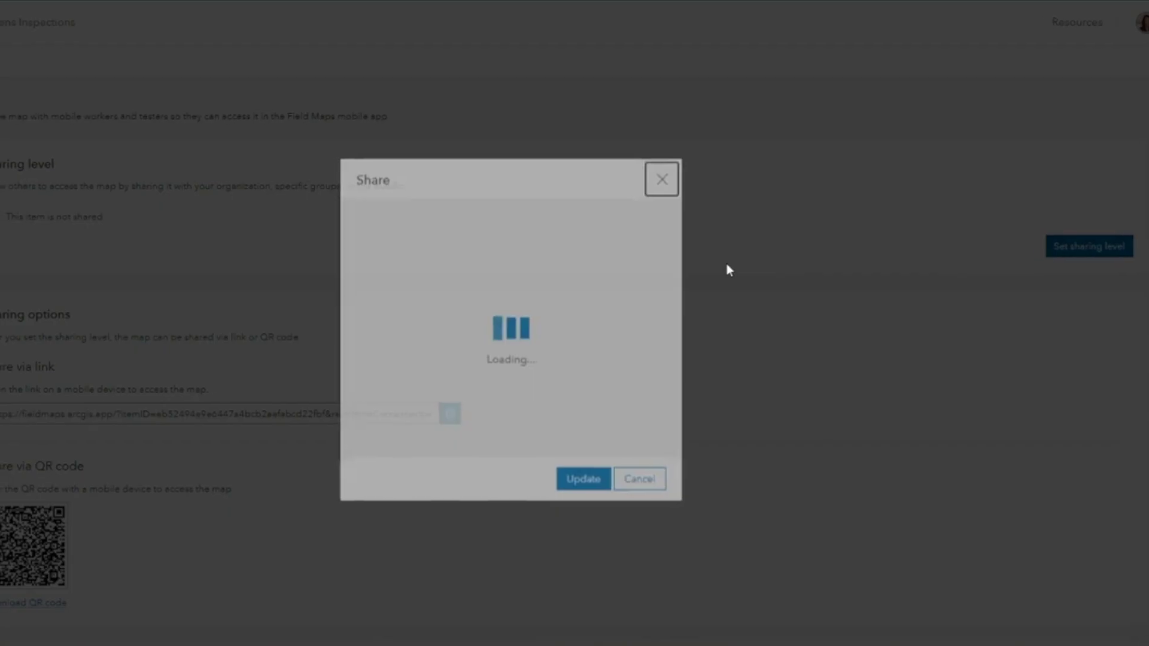
click(696, 437)
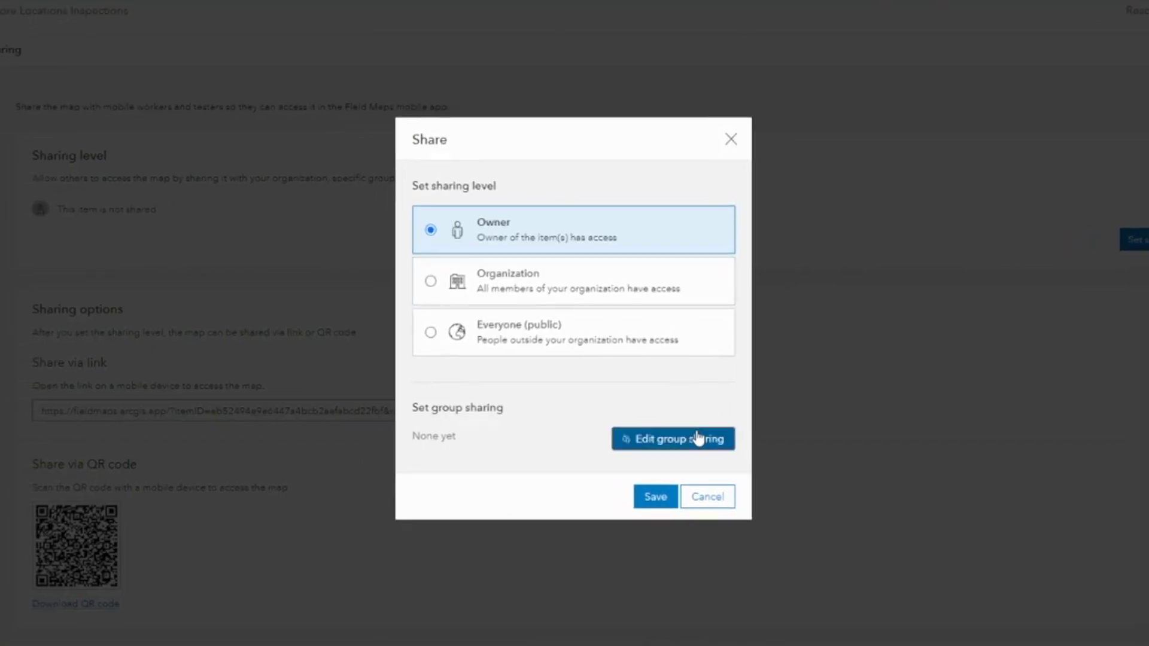
click(495, 291)
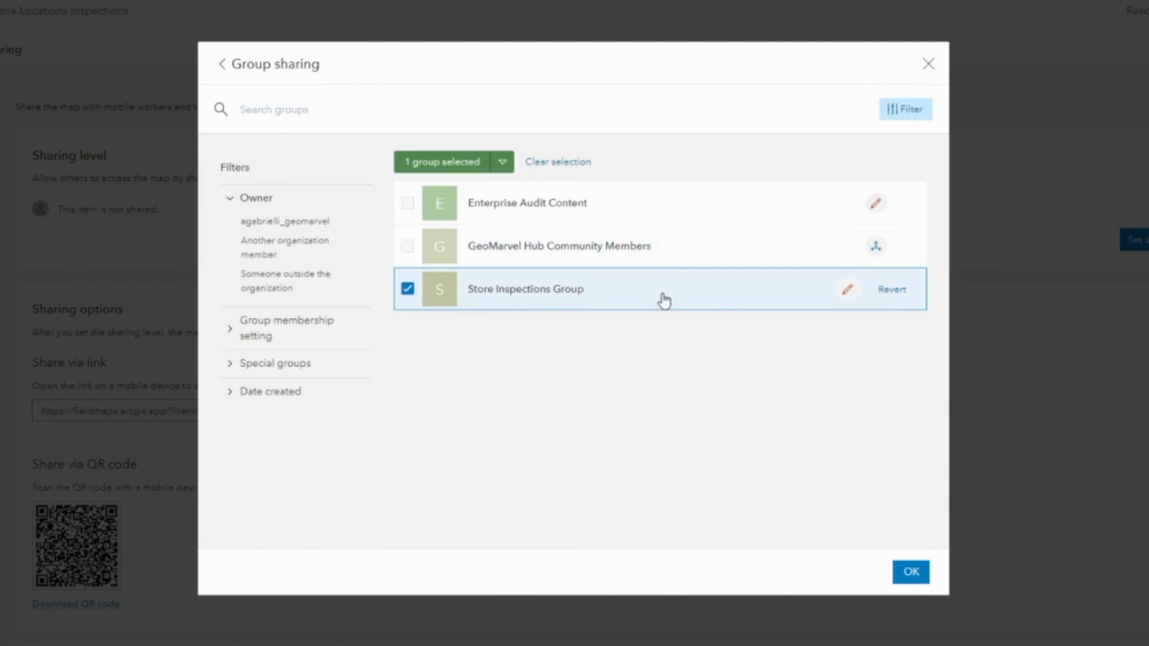
click(918, 570)
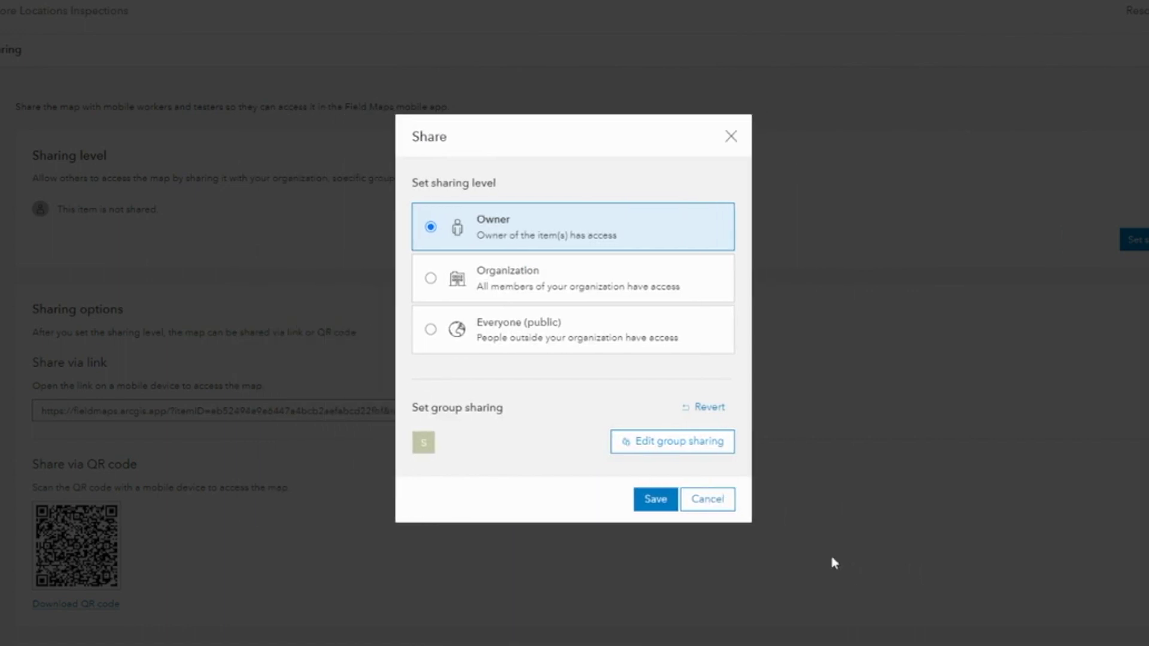
click(658, 500)
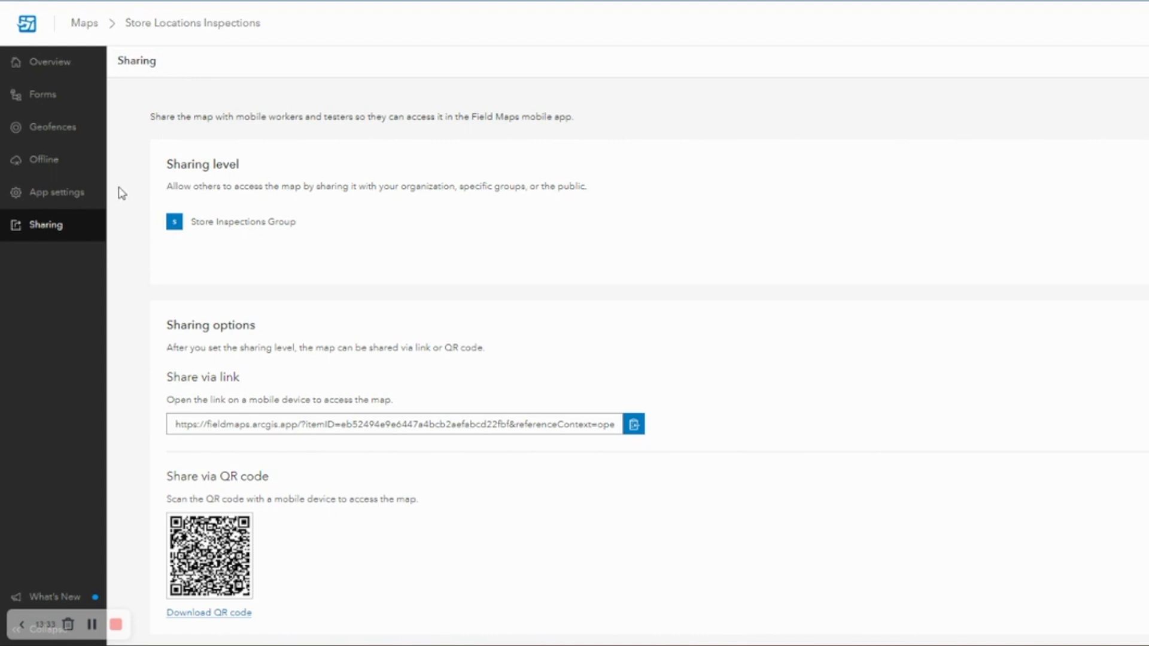
Step: Open Offline settings and expand the Map areas card listing two available areas
click(47, 171)
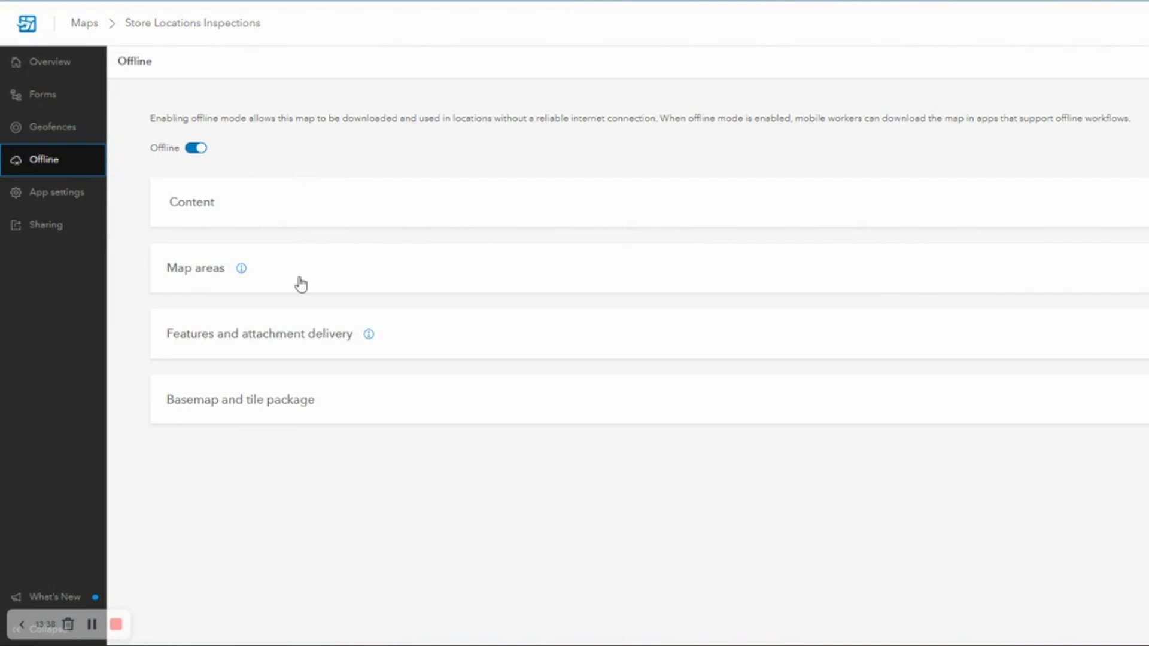
click(301, 285)
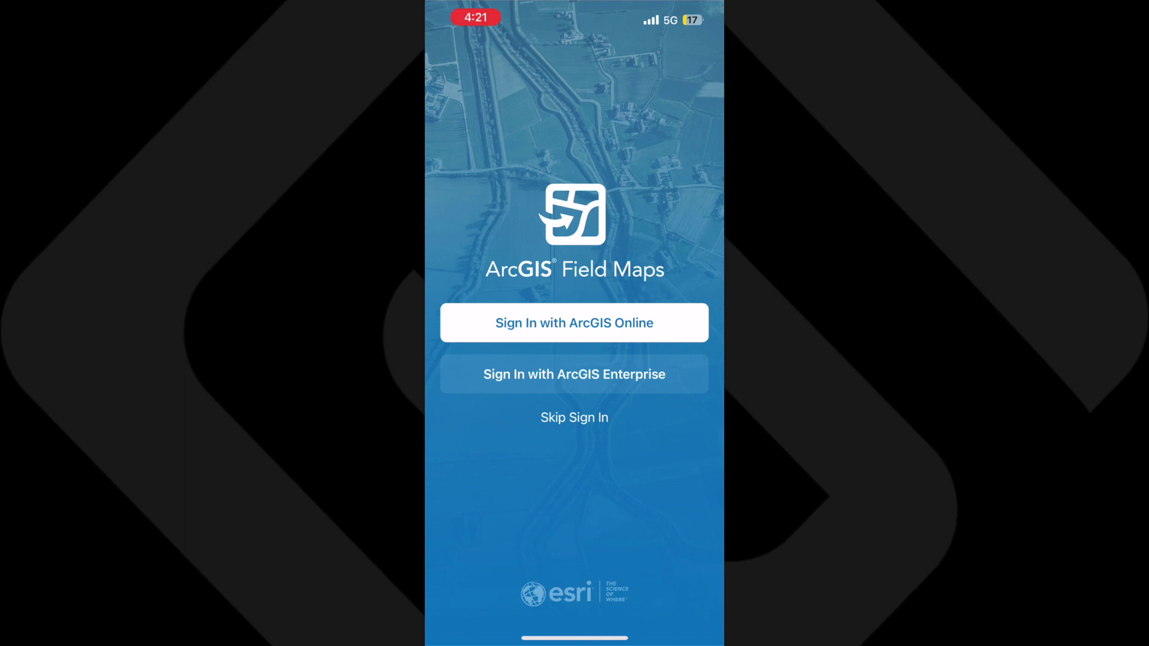
Step: Sign in with ArcGIS Online, entering the account username and password
click(574, 323)
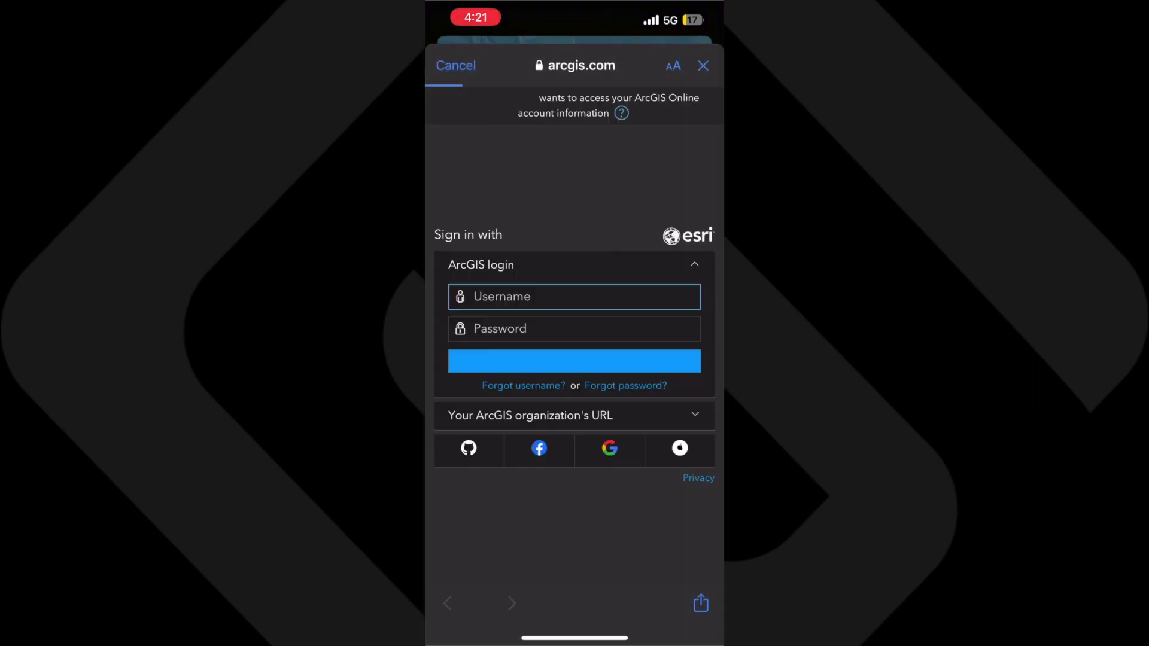
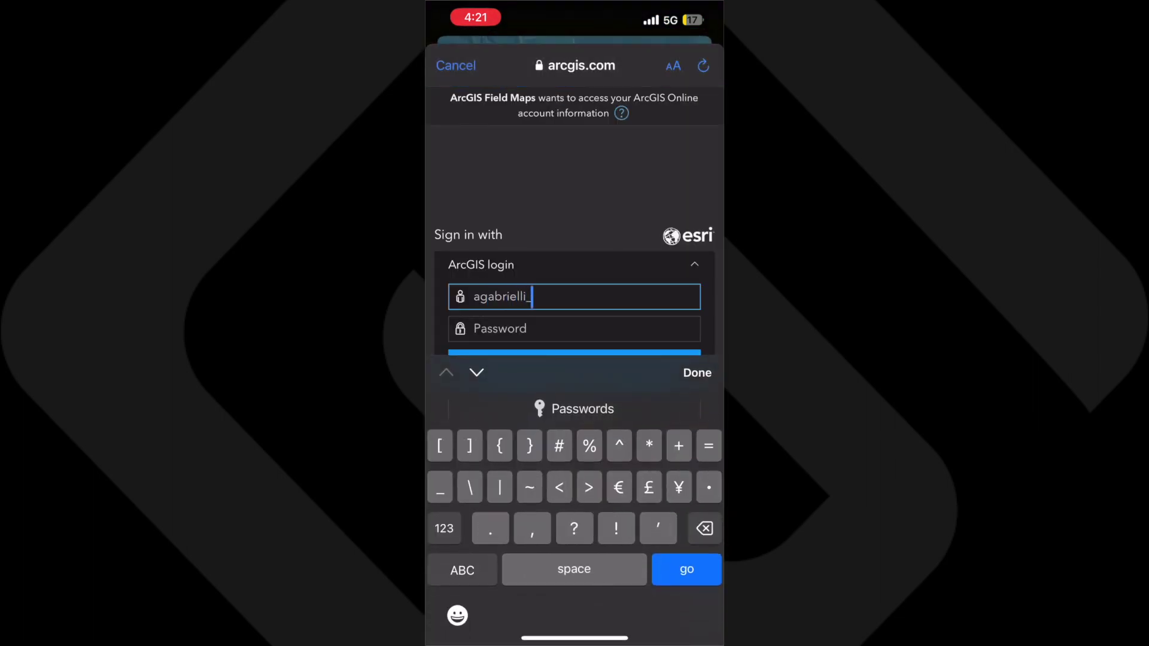
key(Tab)
text(•••••••••••)
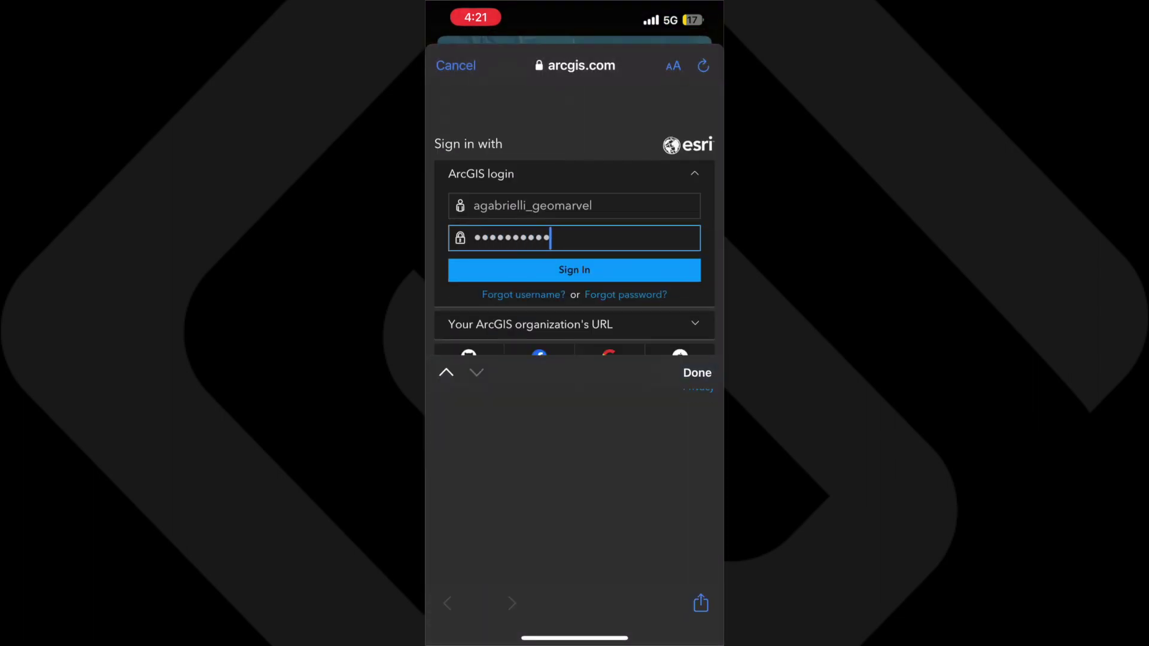
text(••••••••)
key(Return)
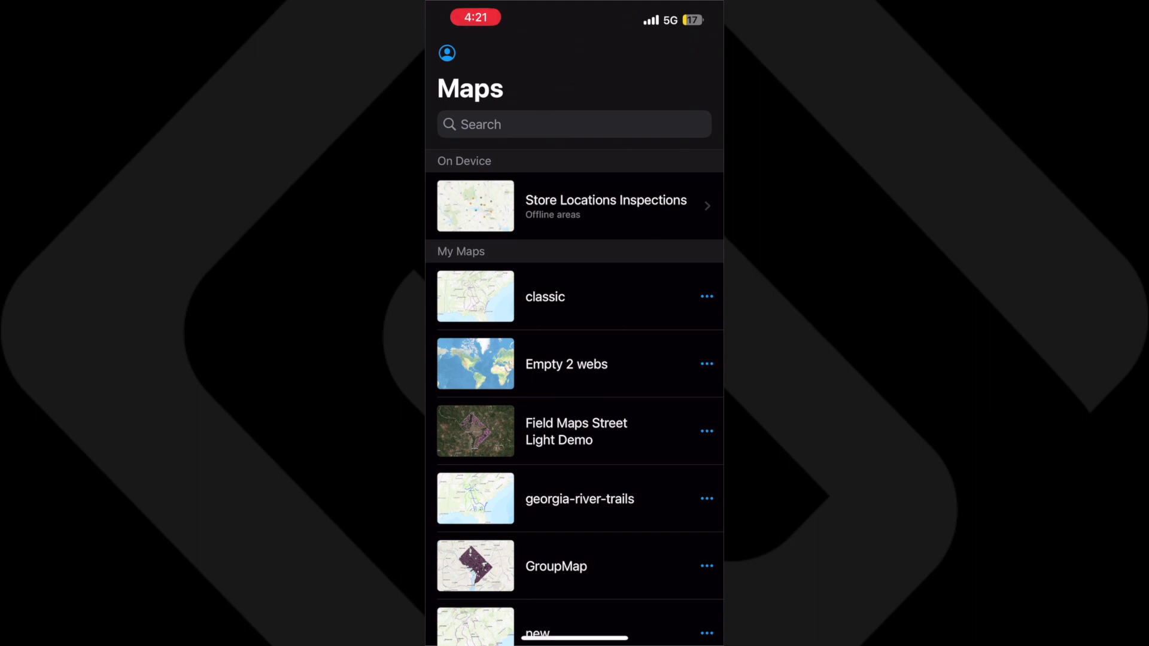
Step: Open Store Locations Inspections from On Device and switch on Location Alerts
click(574, 206)
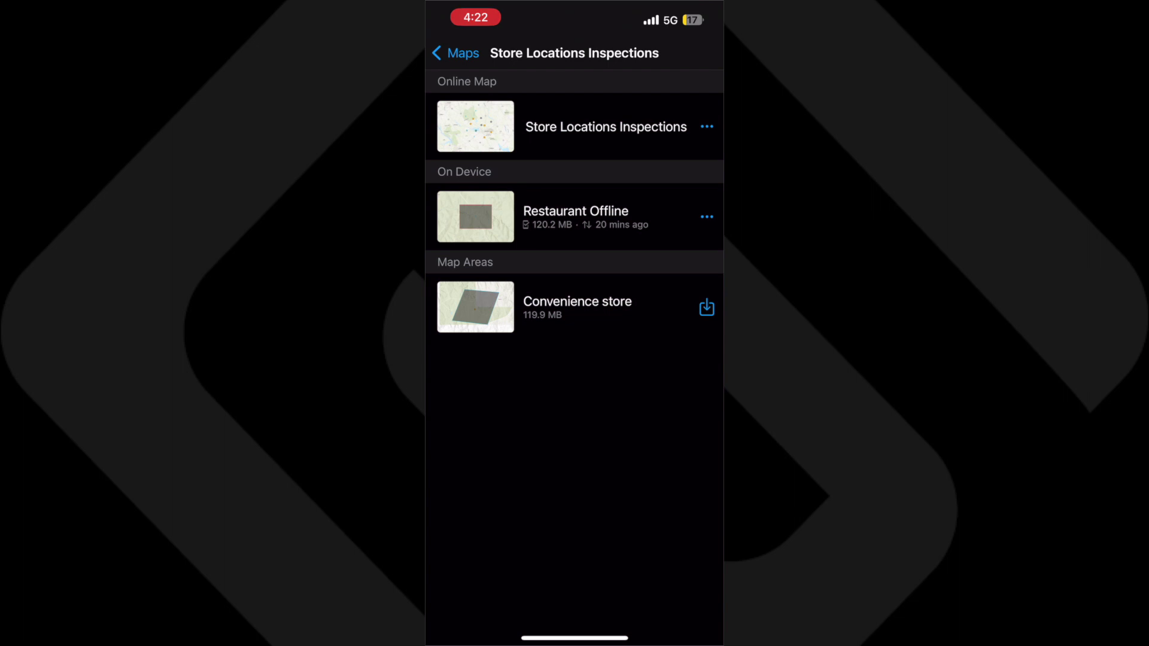
click(605, 126)
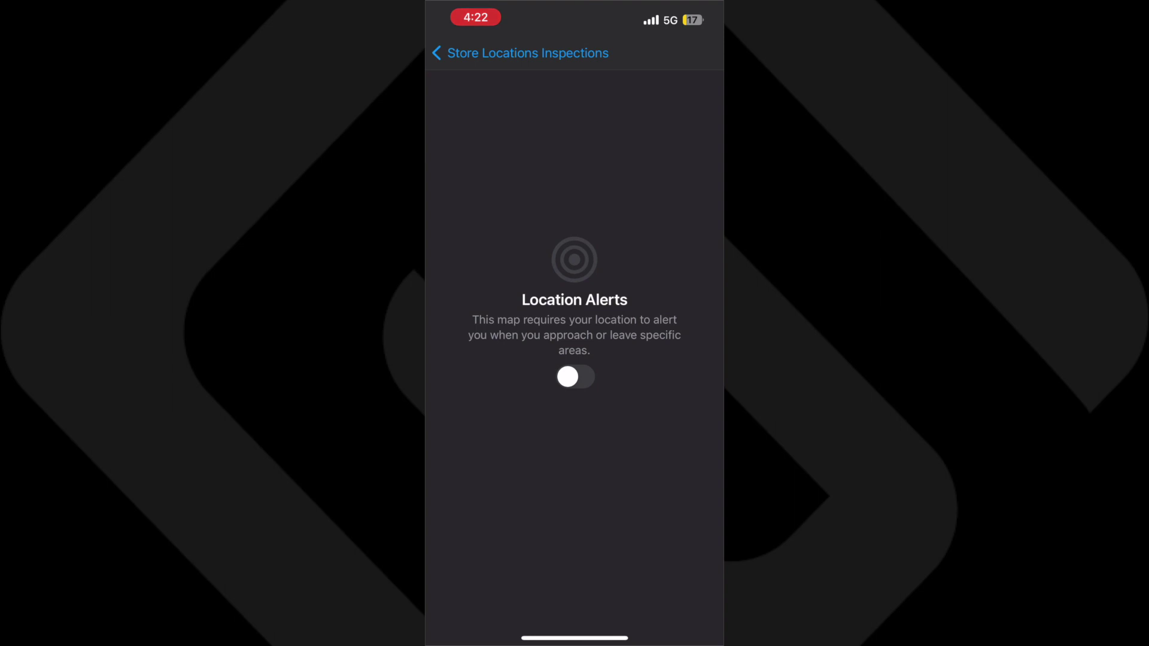
click(575, 376)
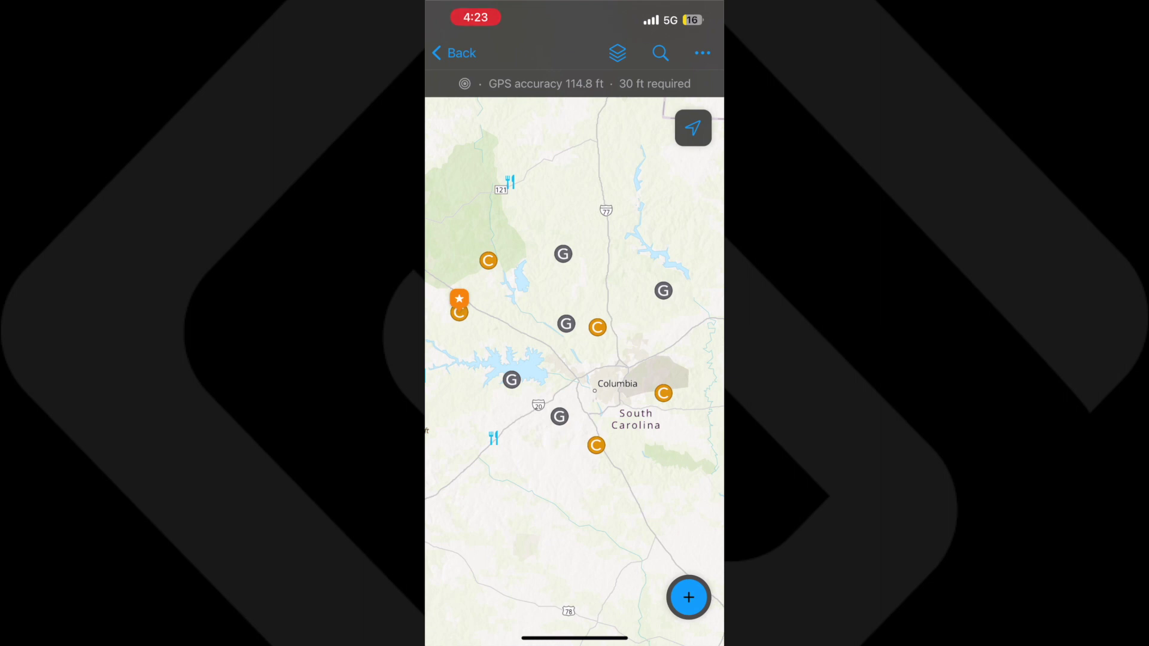
Step: Check the layer list, then search and jump to the saved Fave store favorite near Prosperity
click(616, 53)
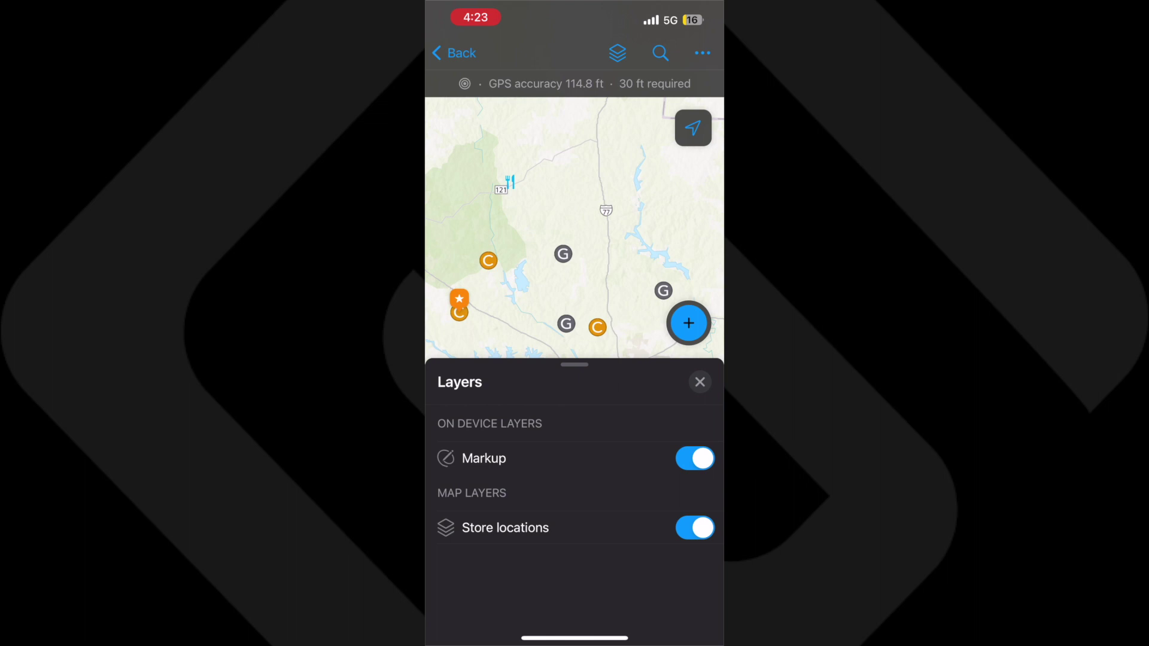
click(700, 382)
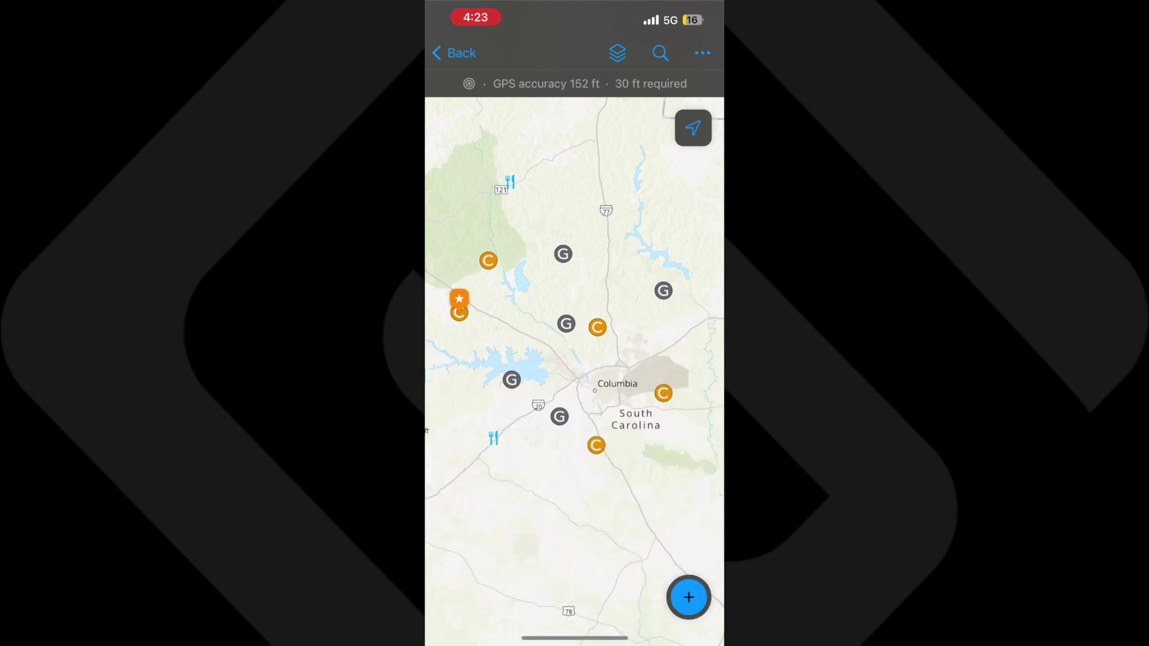
click(660, 53)
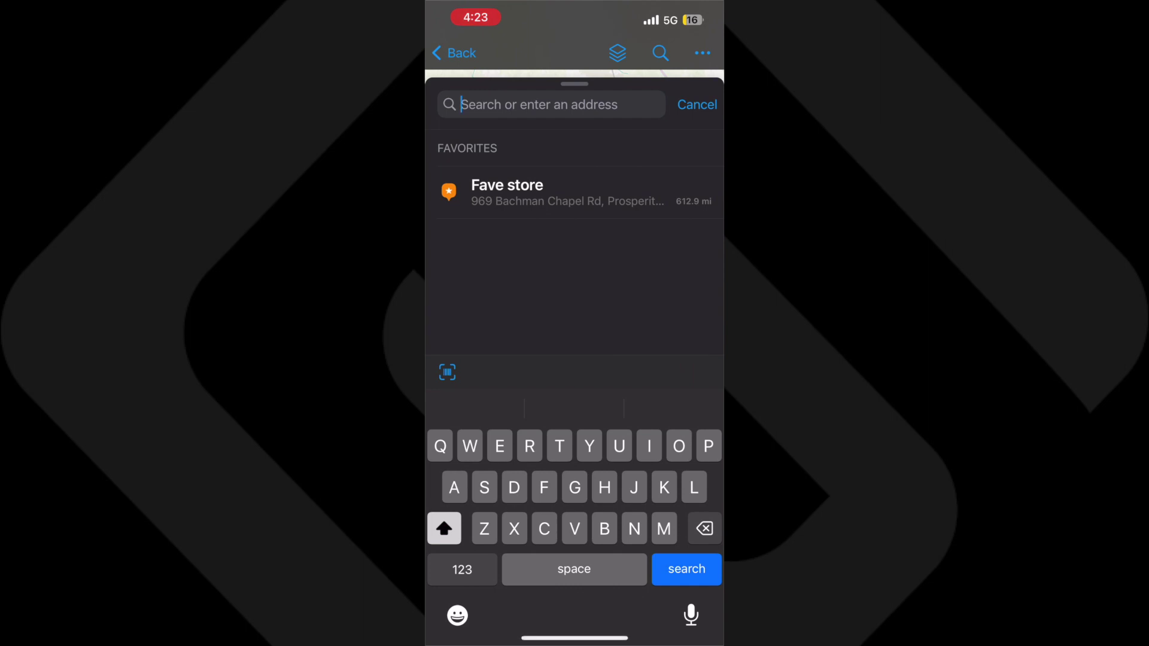
click(508, 191)
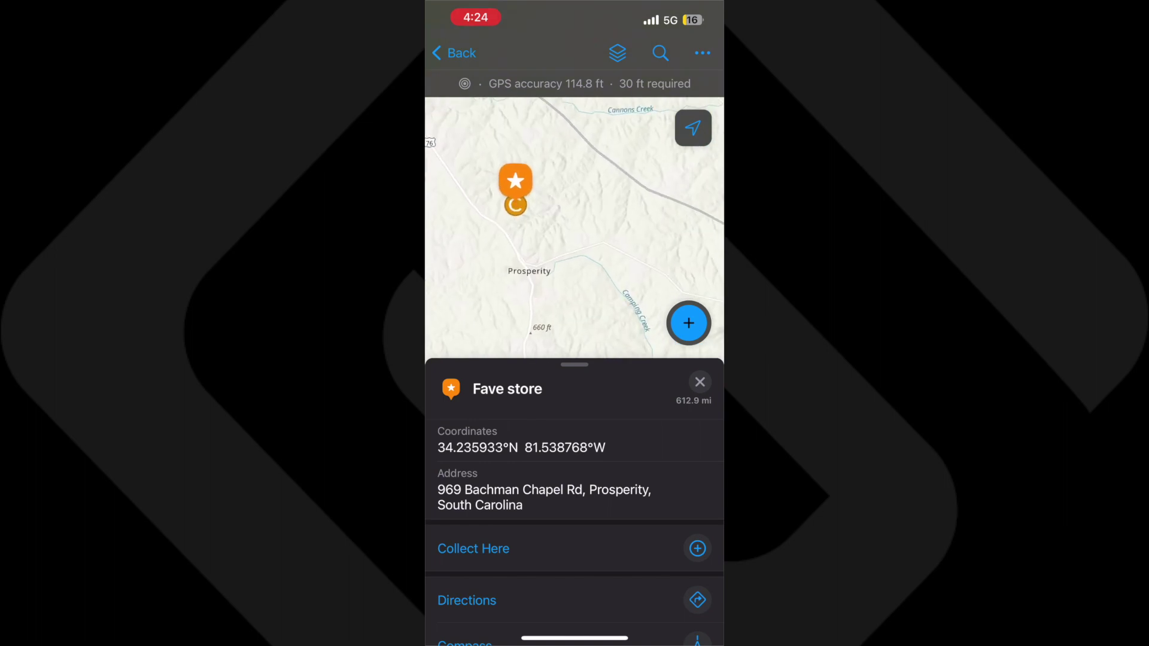
Step: Open the Convenience Store 1 feature, look over its fields, and start editing it
click(515, 206)
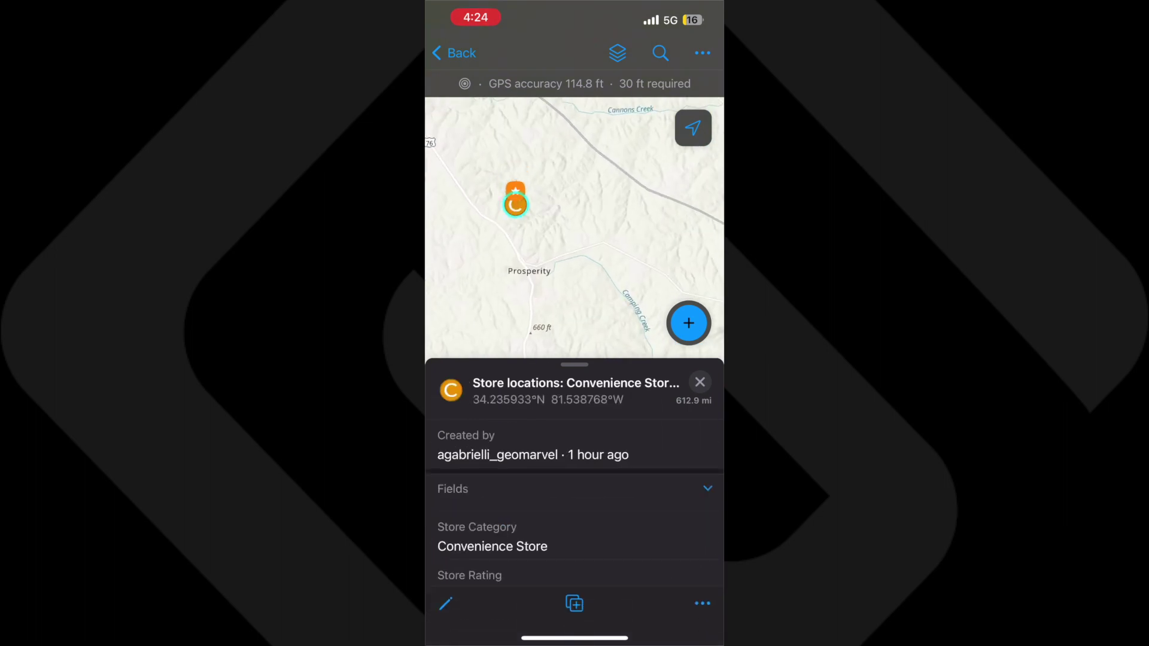
drag(575, 418, 574, 138)
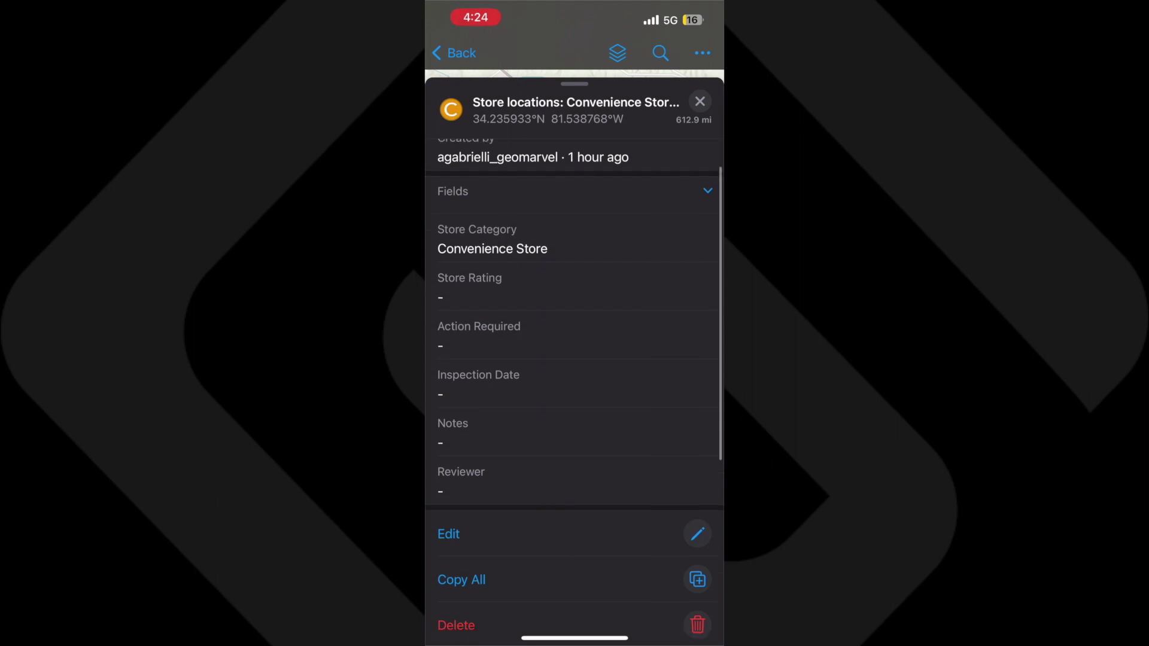
scroll(575, 323, down, 3)
scroll(574, 323, up, 4)
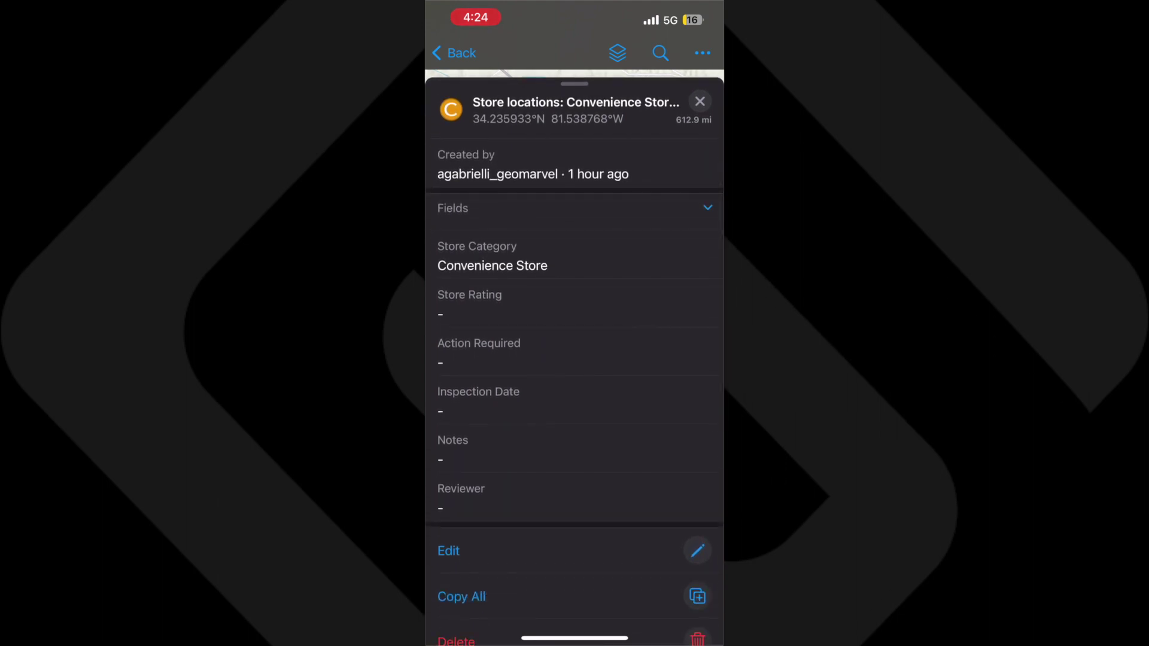
scroll(575, 323, down, 1)
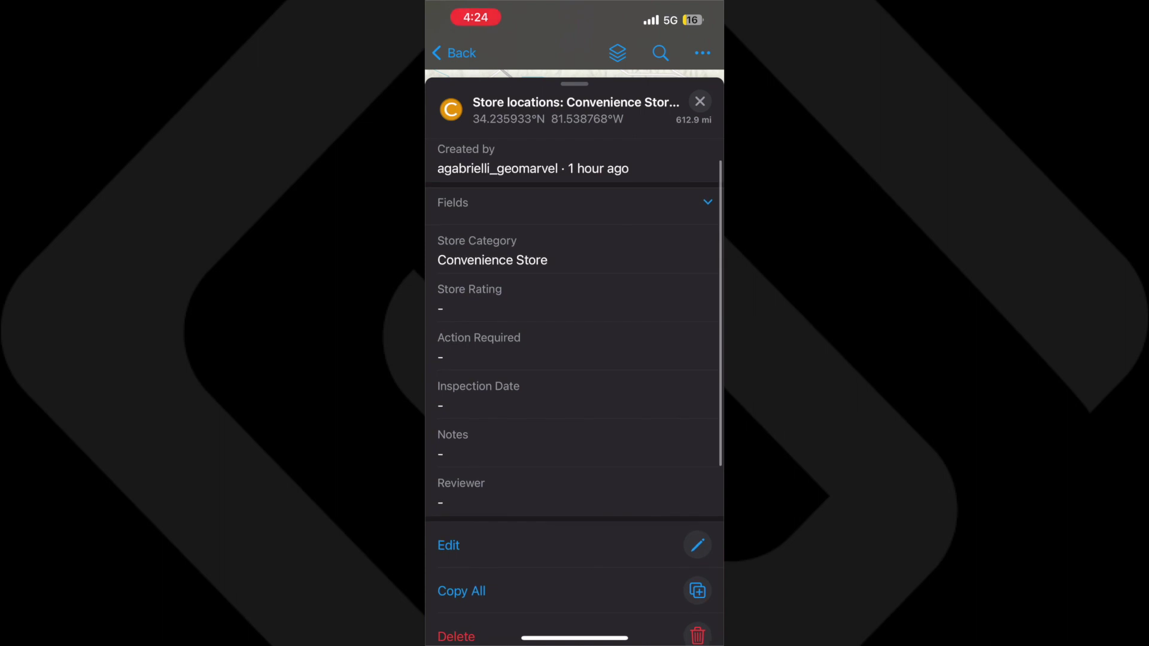
scroll(574, 359, down, 2)
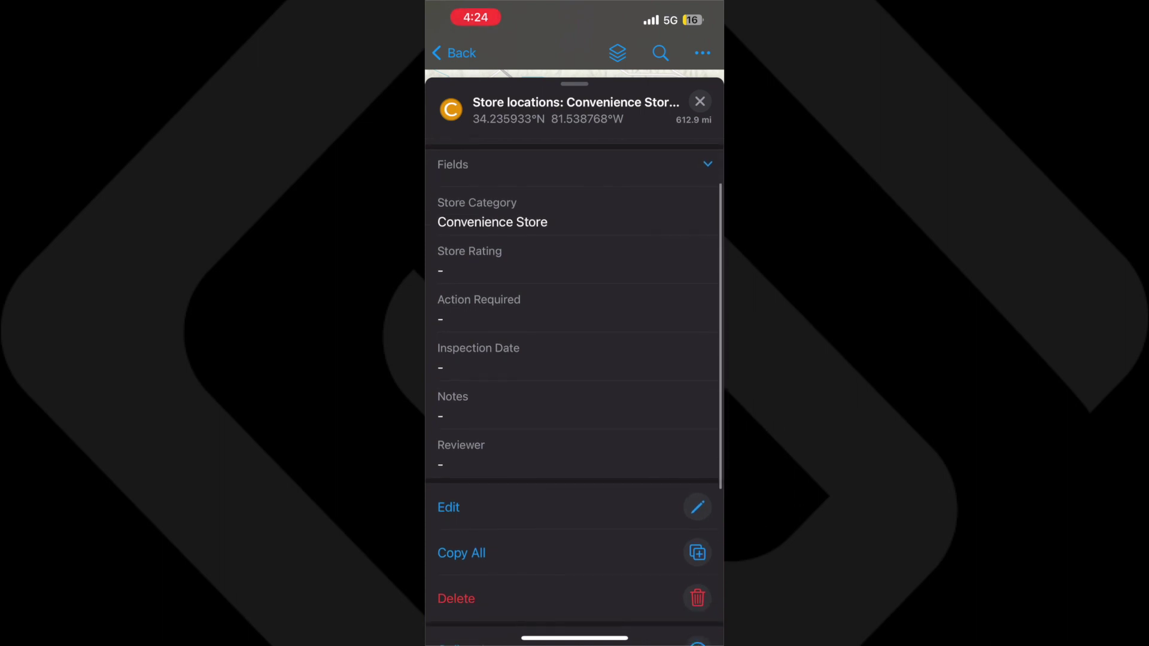
scroll(574, 359, up, 3)
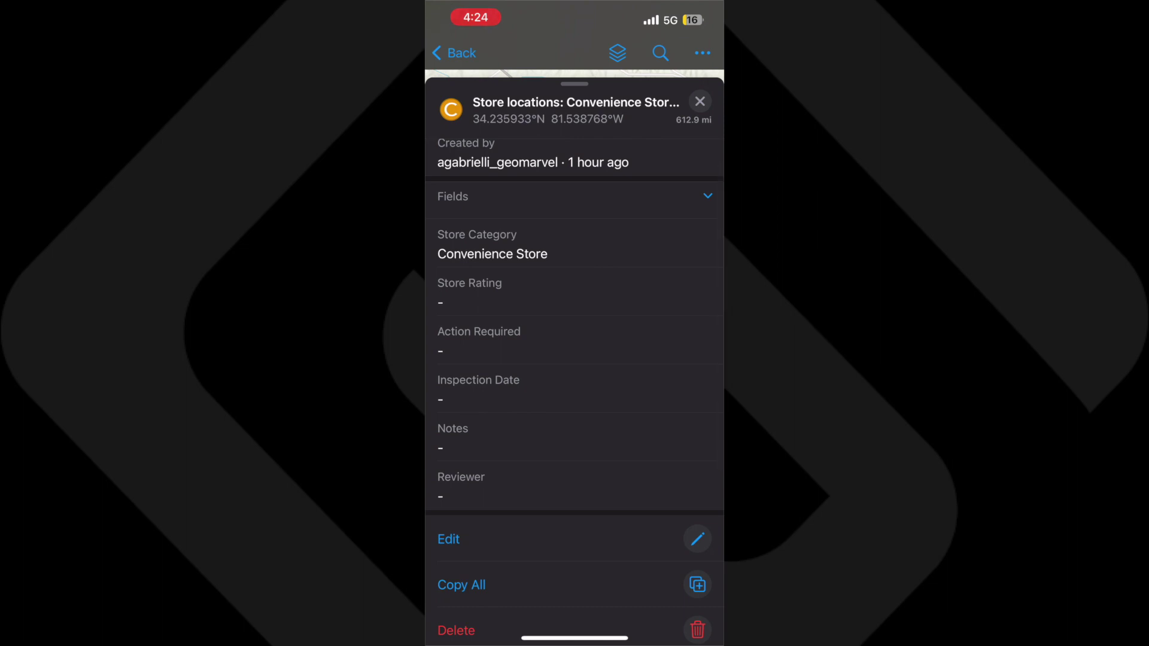
scroll(574, 391, down, 3)
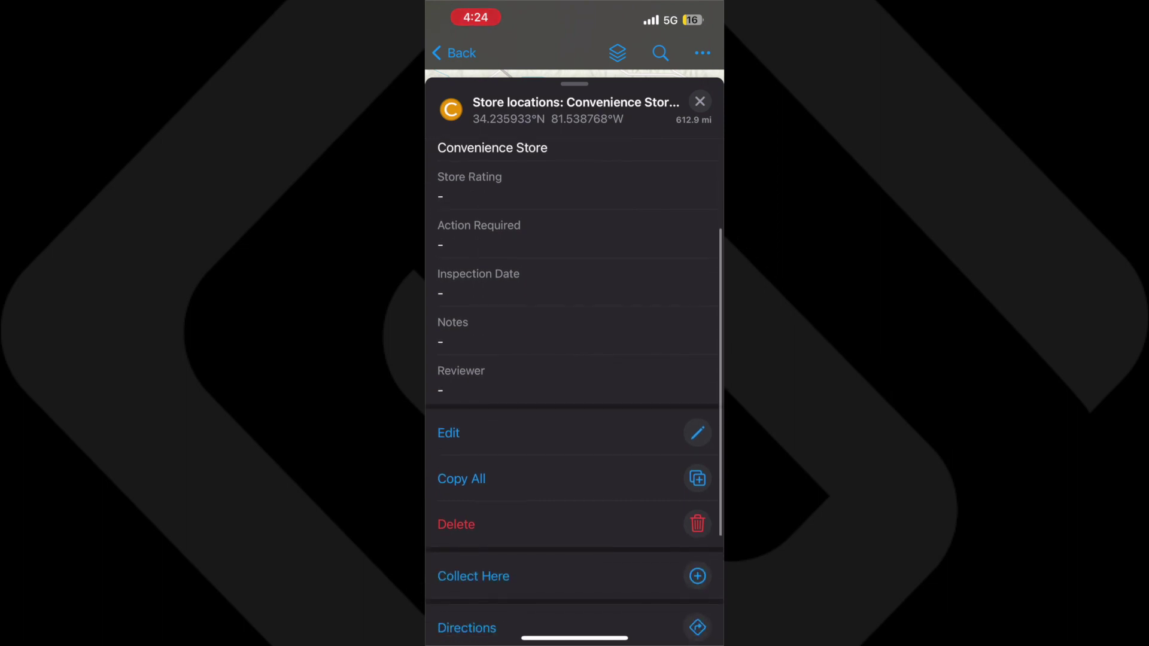
scroll(574, 389, down, 1)
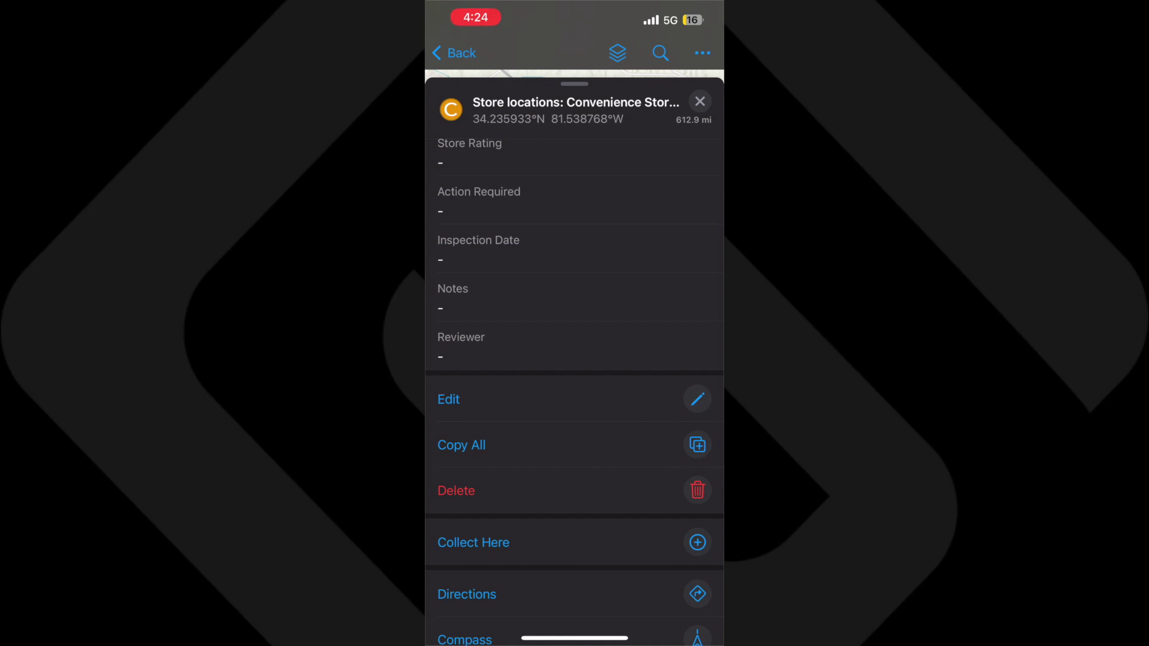
click(448, 399)
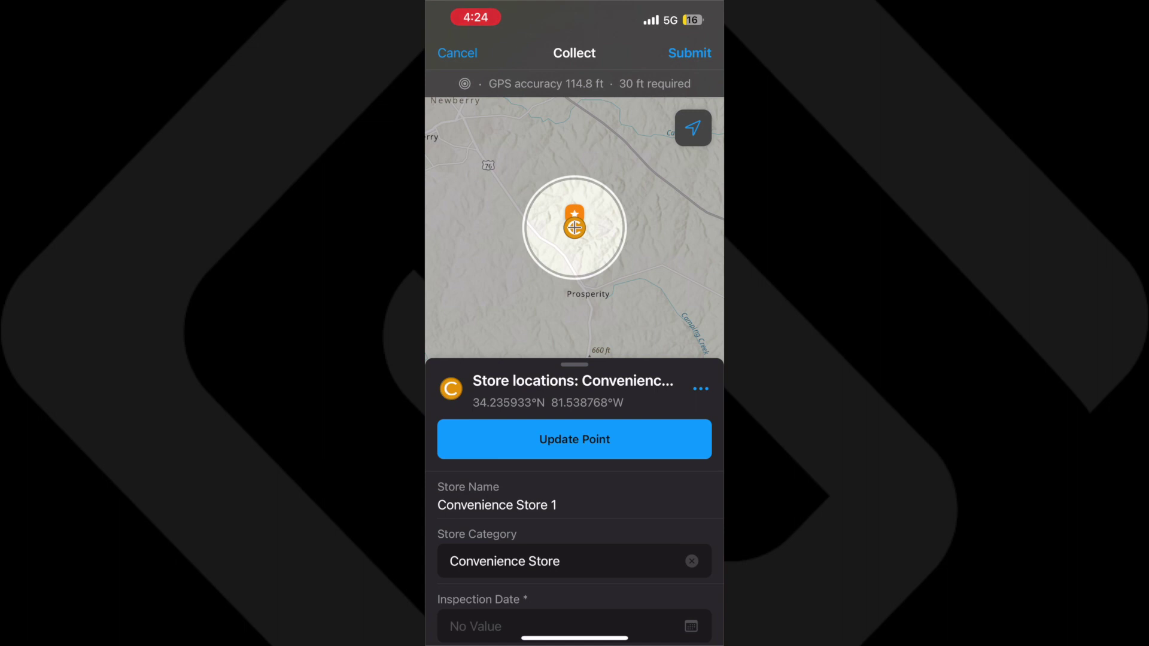
Step: Move the Convenience Store 1 point slightly east to 34.235176°N 81.514167°W
mouse_move(598, 239)
mouse_down()
mouse_move(529, 230)
mouse_move(586, 247)
mouse_up()
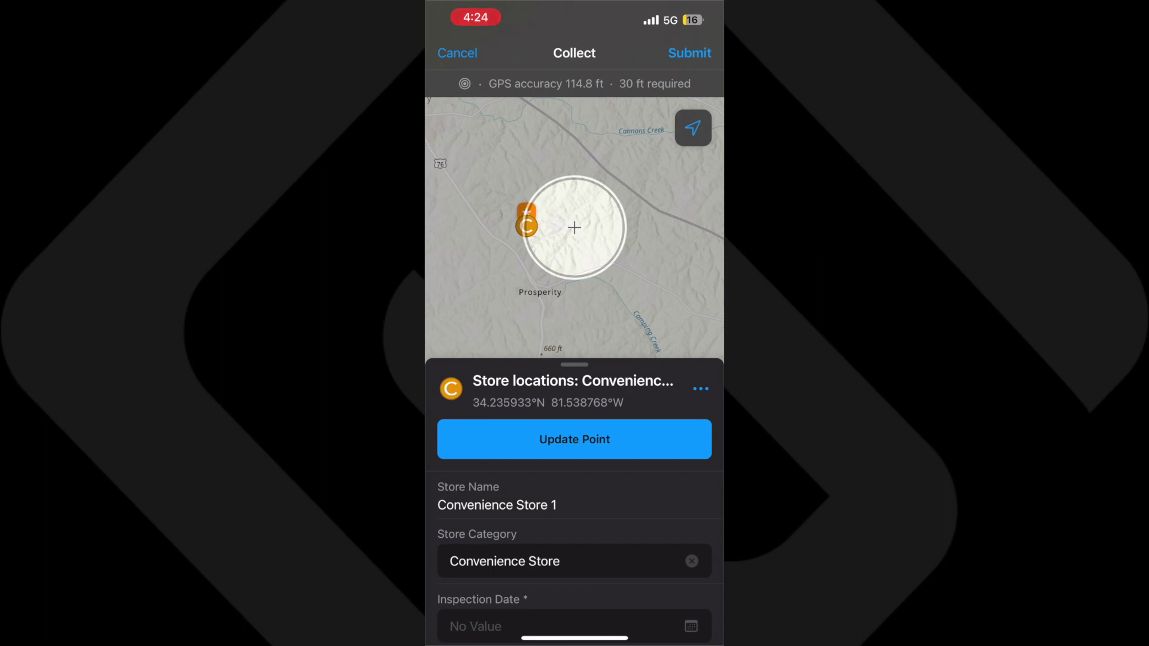
click(574, 439)
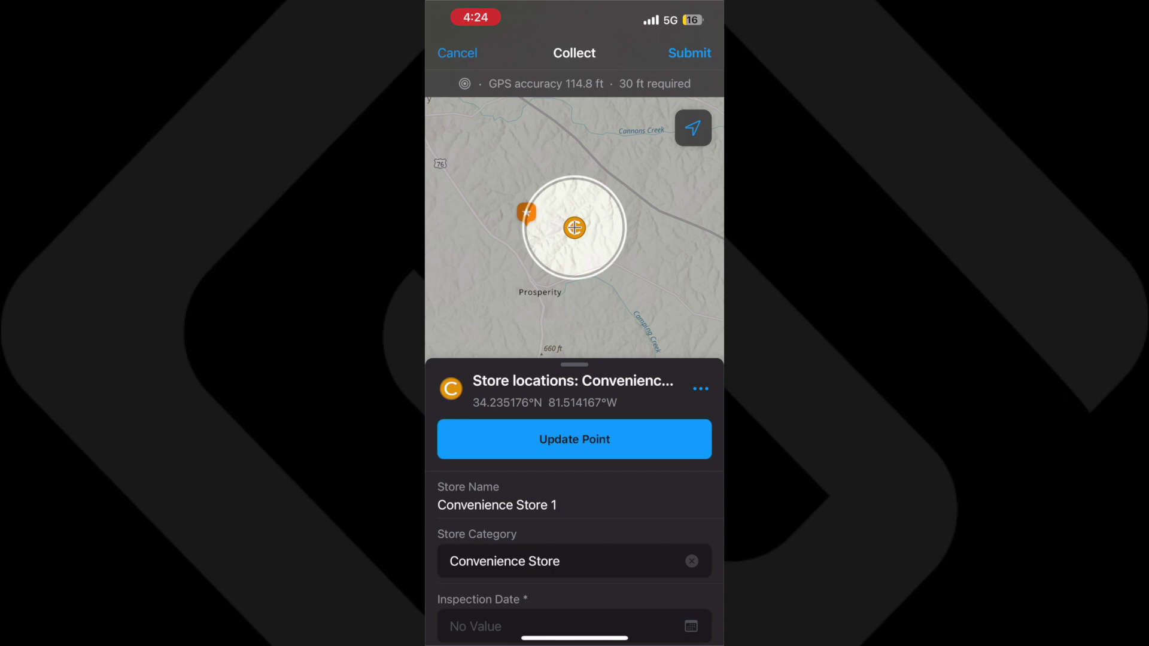
drag(574, 508, 575, 180)
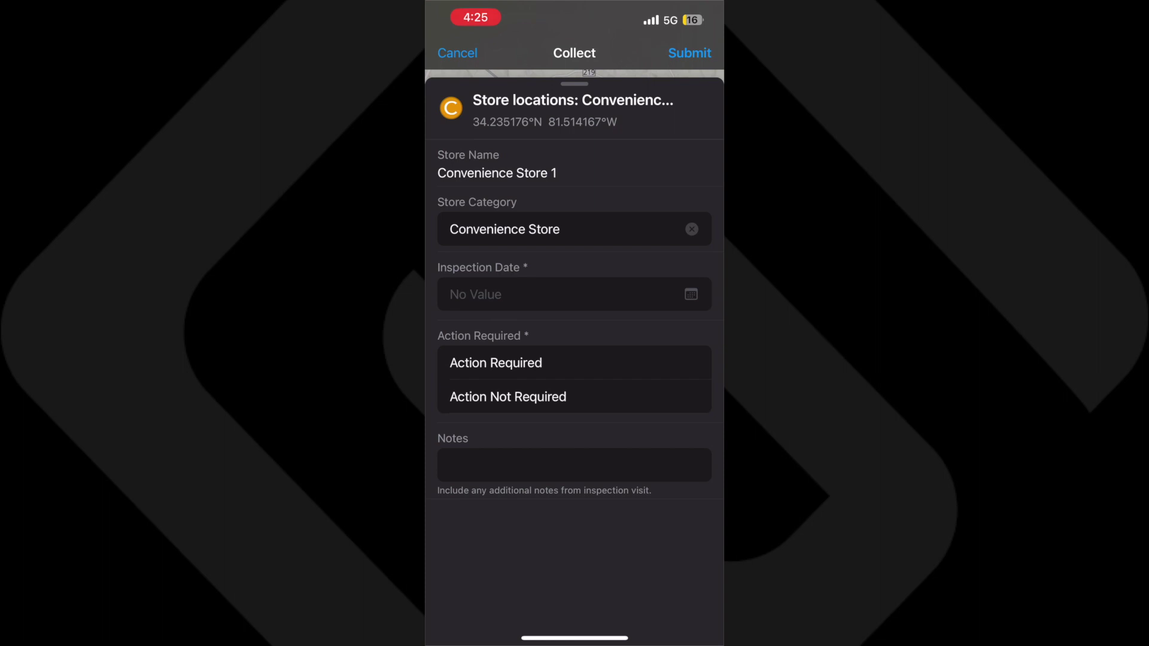
Step: Fill in Inspection Date 1/6/23, choose Action Not Required, and add the note 'Inspection passed'
click(562, 293)
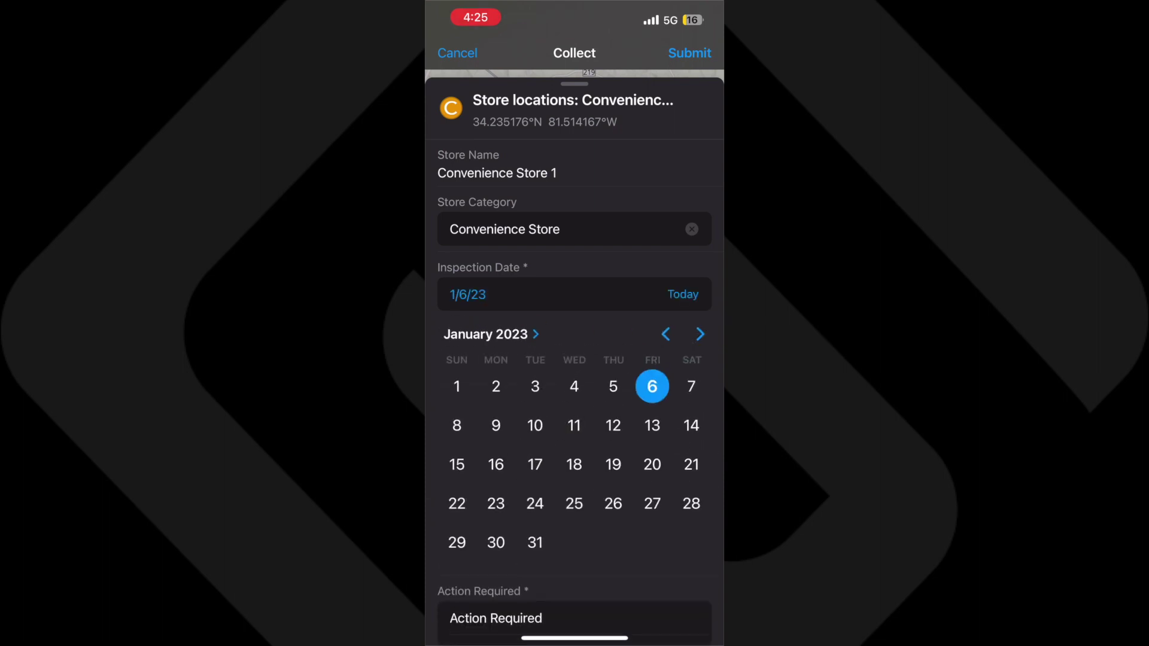
scroll(575, 395, down, 5)
scroll(575, 395, down, 2)
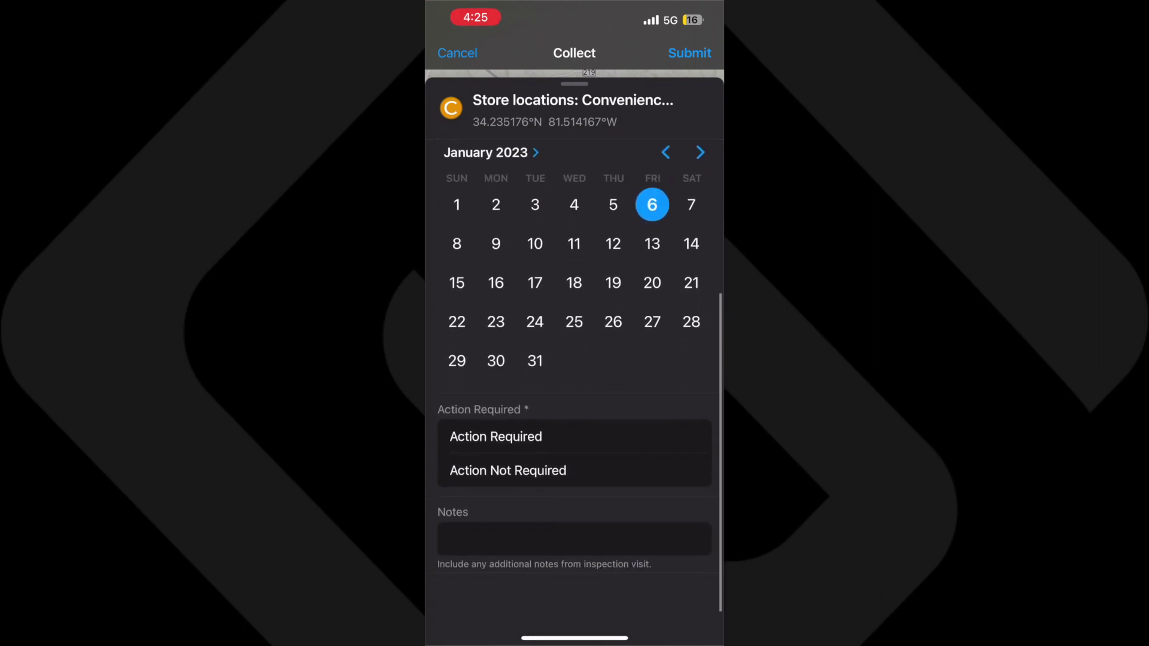
click(507, 501)
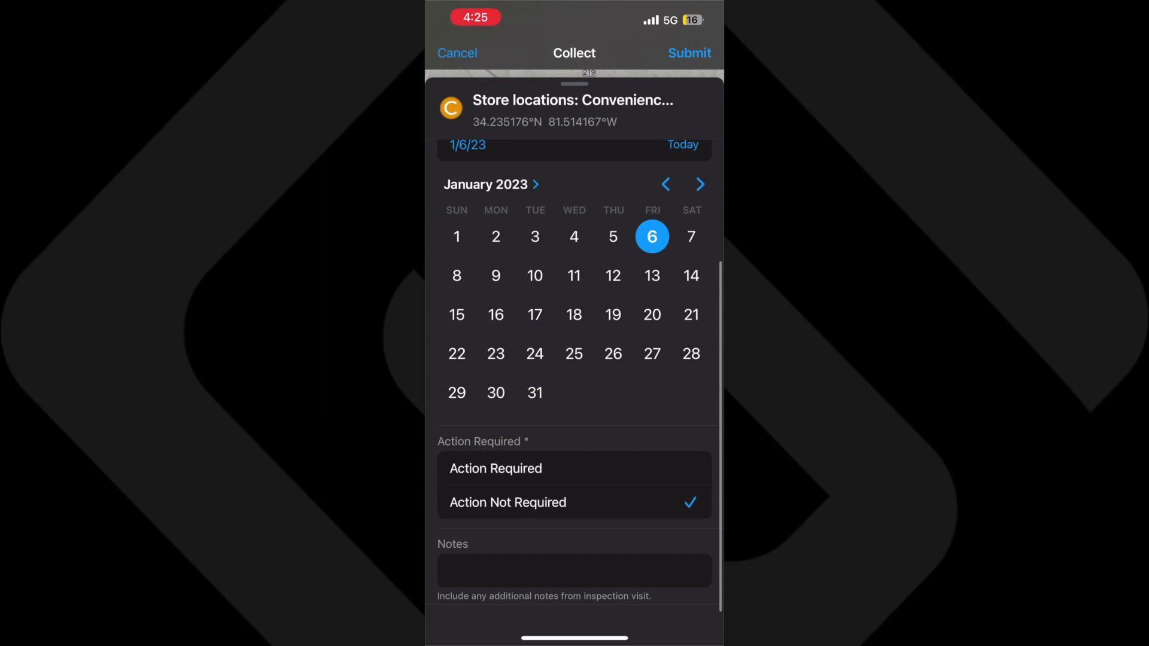
click(574, 570)
text(Inspe)
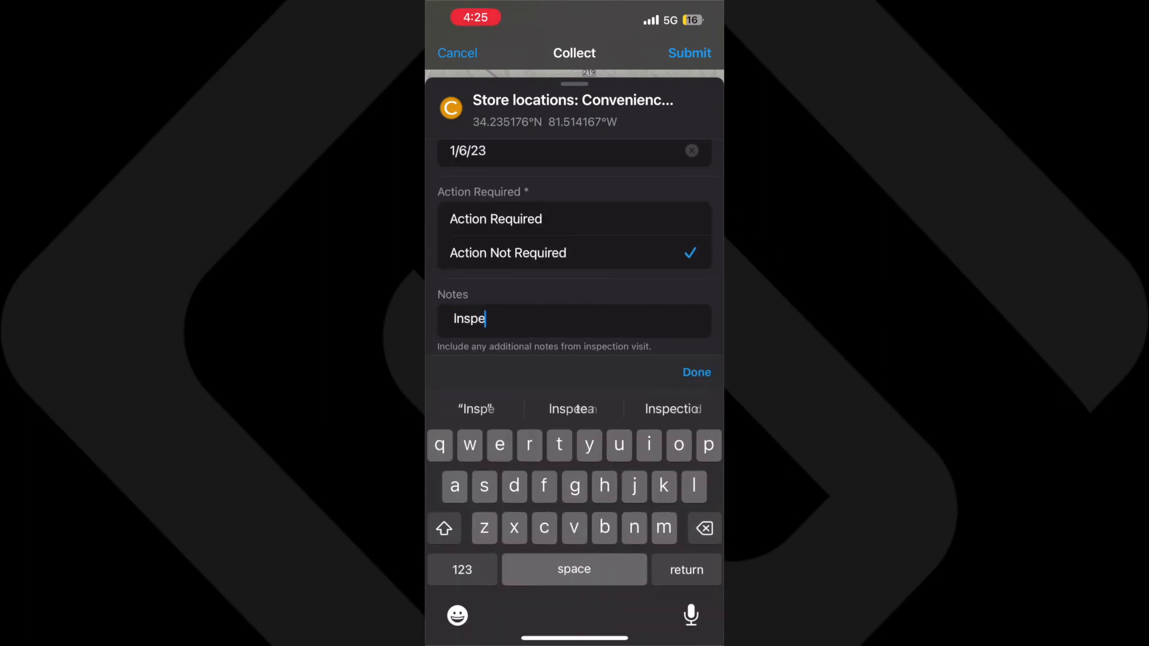
text(ction passed)
click(697, 372)
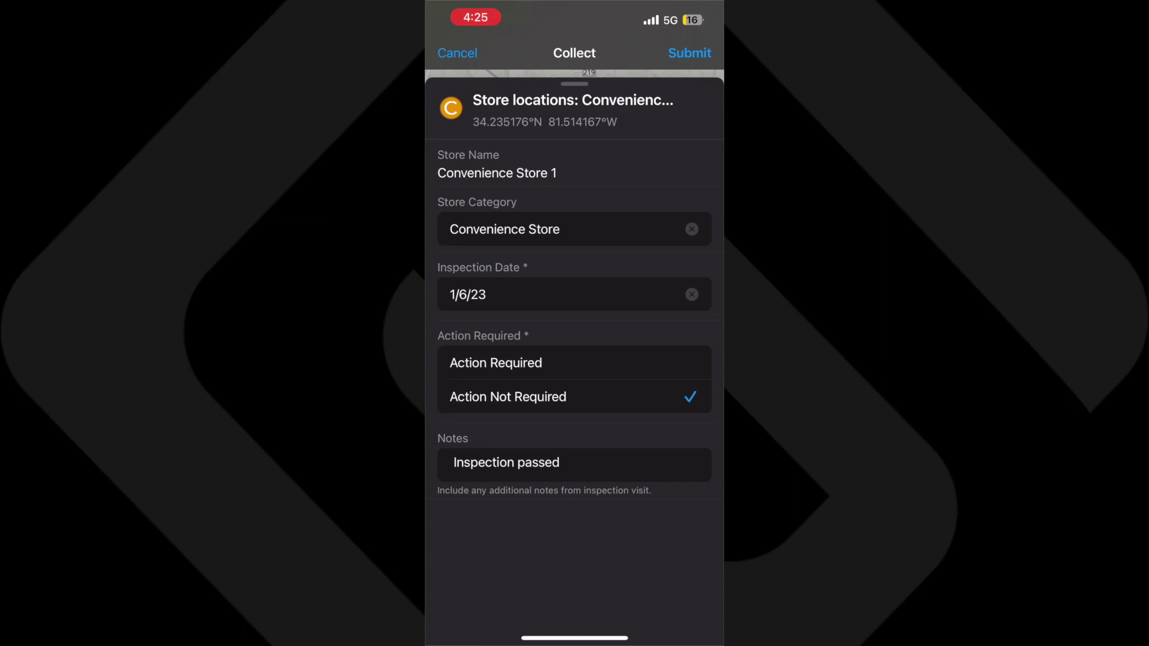
Step: Keep the edits, submit Convenience Store 1's inspection, and review its saved fields
click(457, 53)
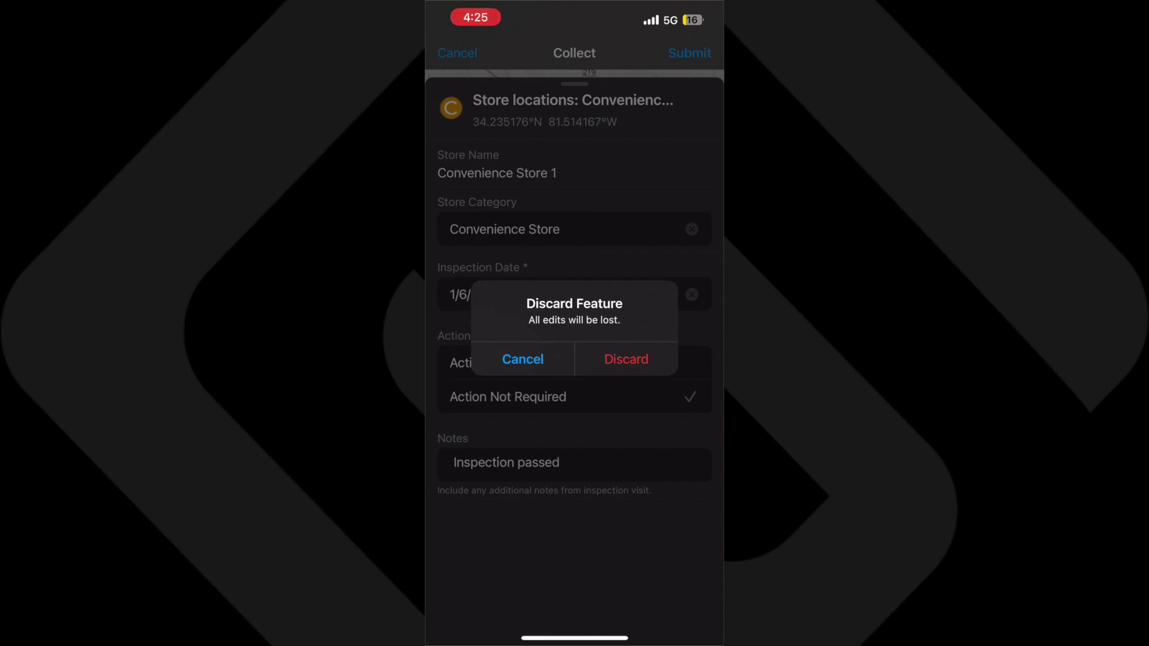
click(523, 359)
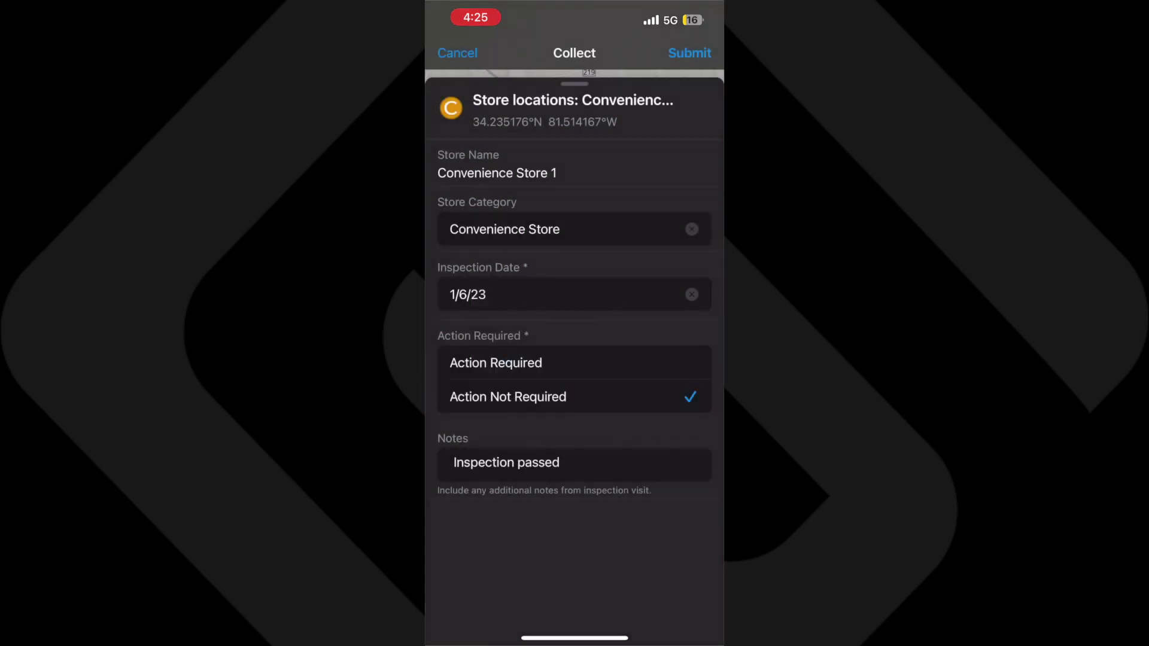
click(689, 53)
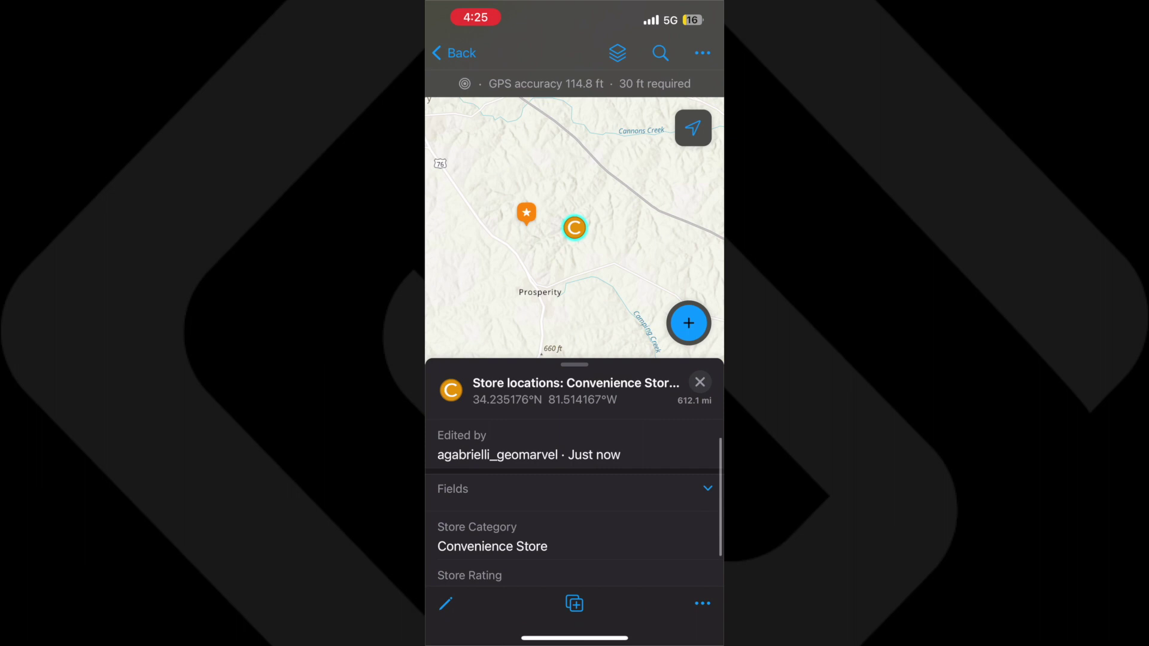
drag(575, 364, 574, 84)
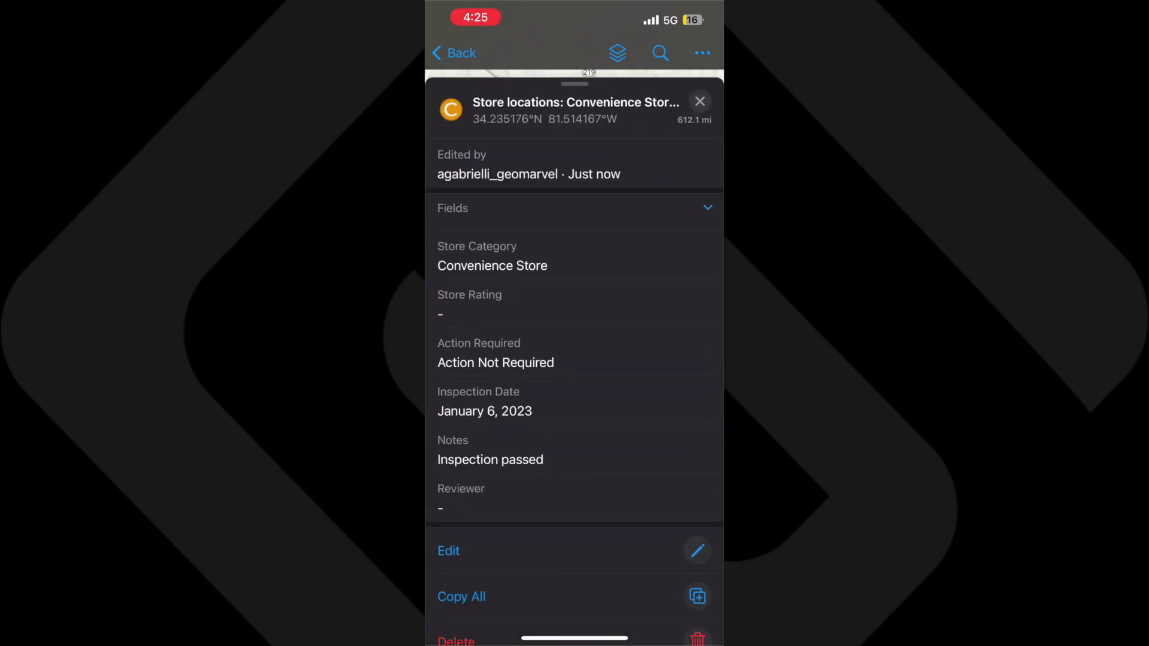
scroll(574, 389, down, 3)
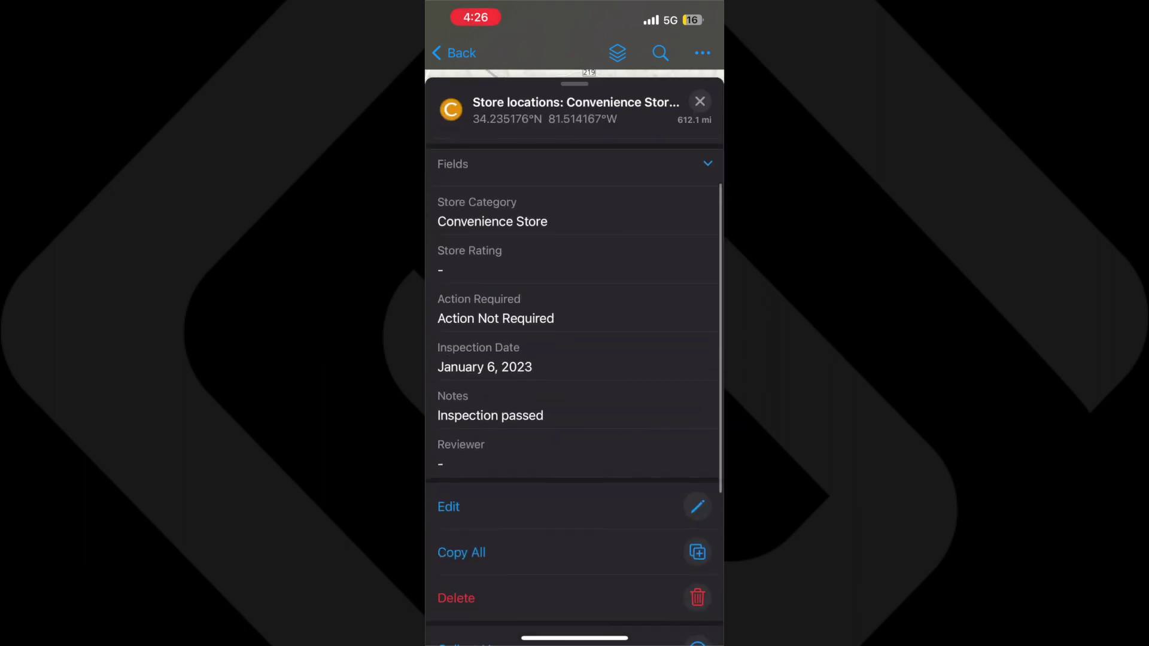
Step: Copy Convenience Store 1 into a new point at 34.229766°N 81.493624°W and submit it
click(449, 441)
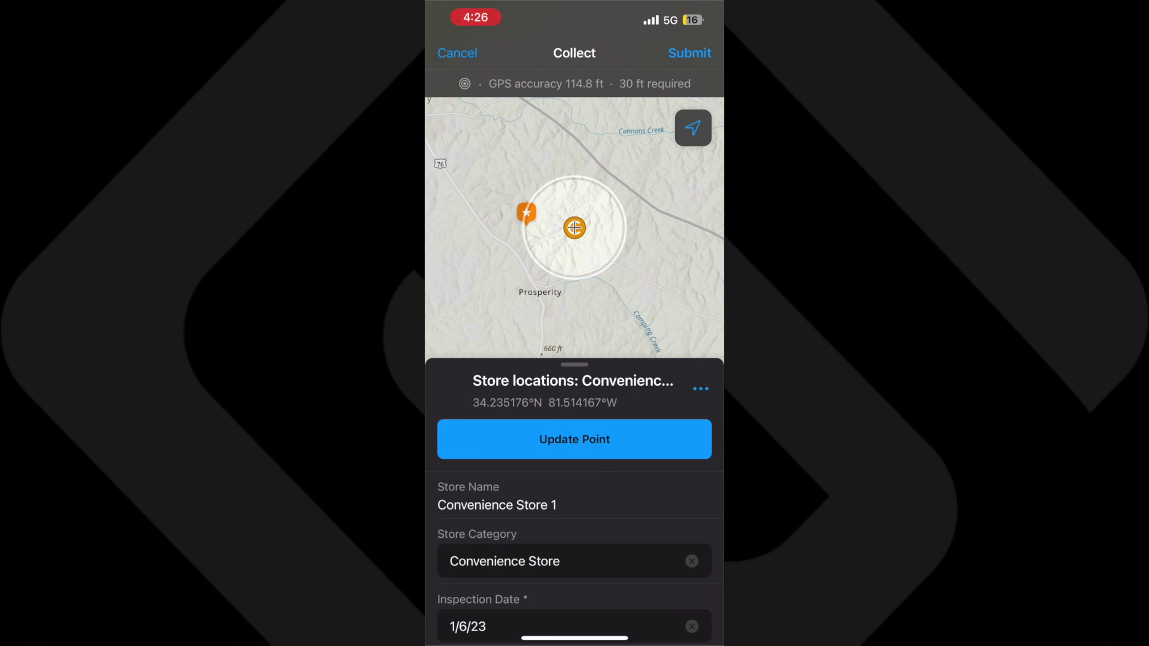
drag(598, 240, 559, 227)
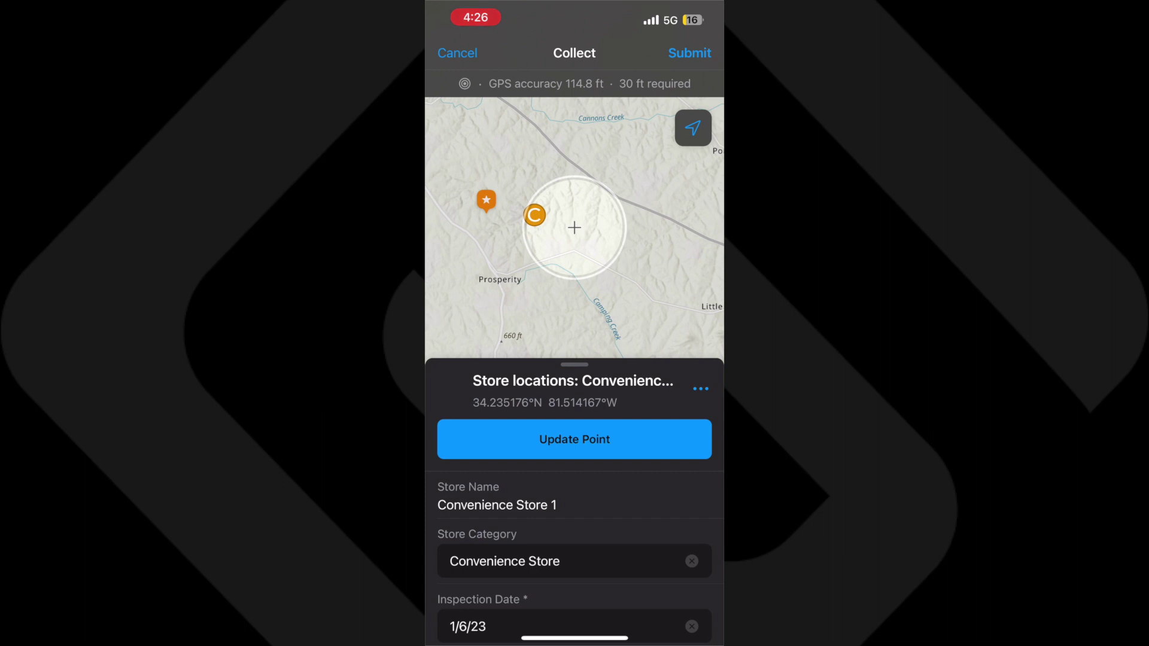
click(574, 439)
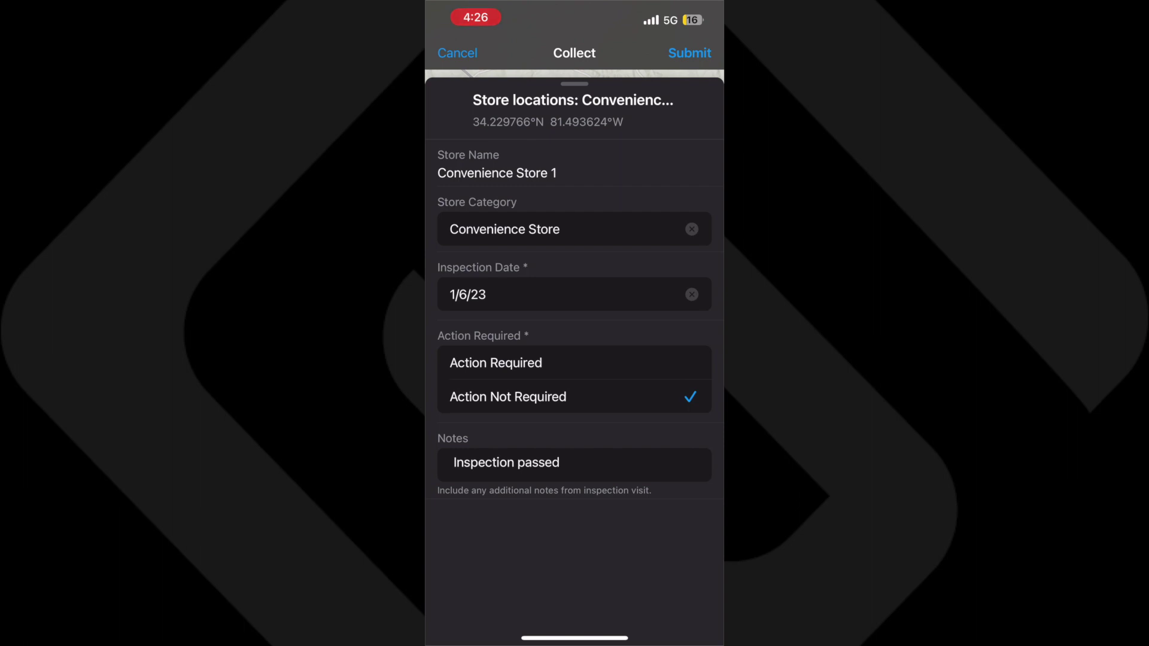
click(690, 52)
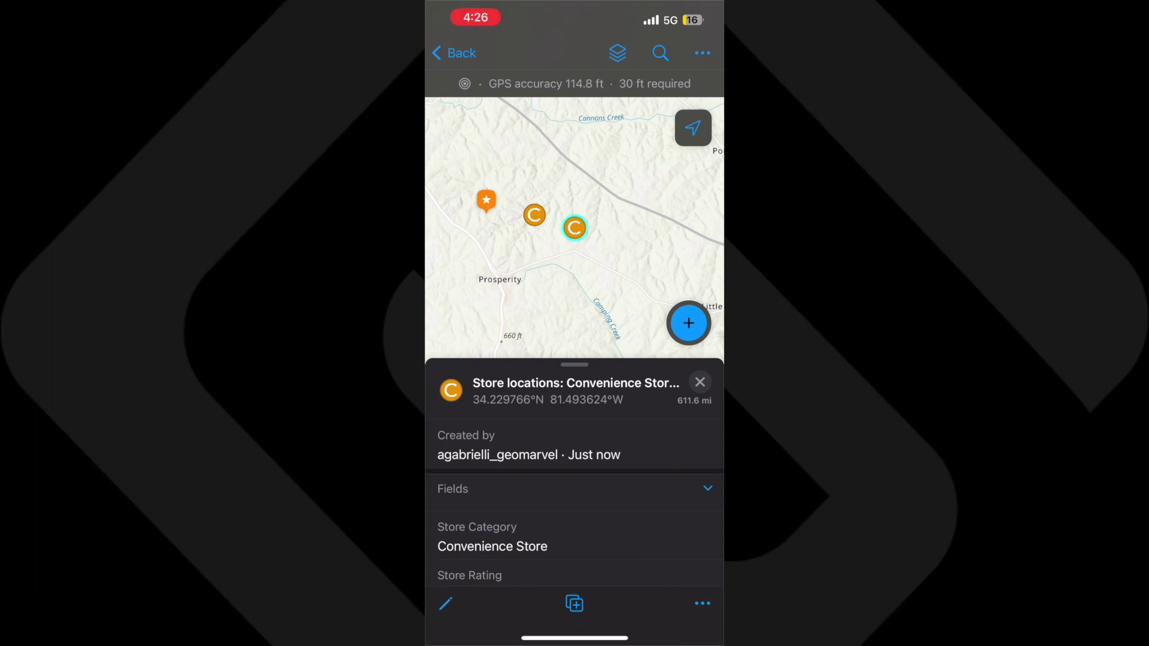
Step: Add a new store point near Dentsville as a Grocery Store with inspection date January 4
click(688, 323)
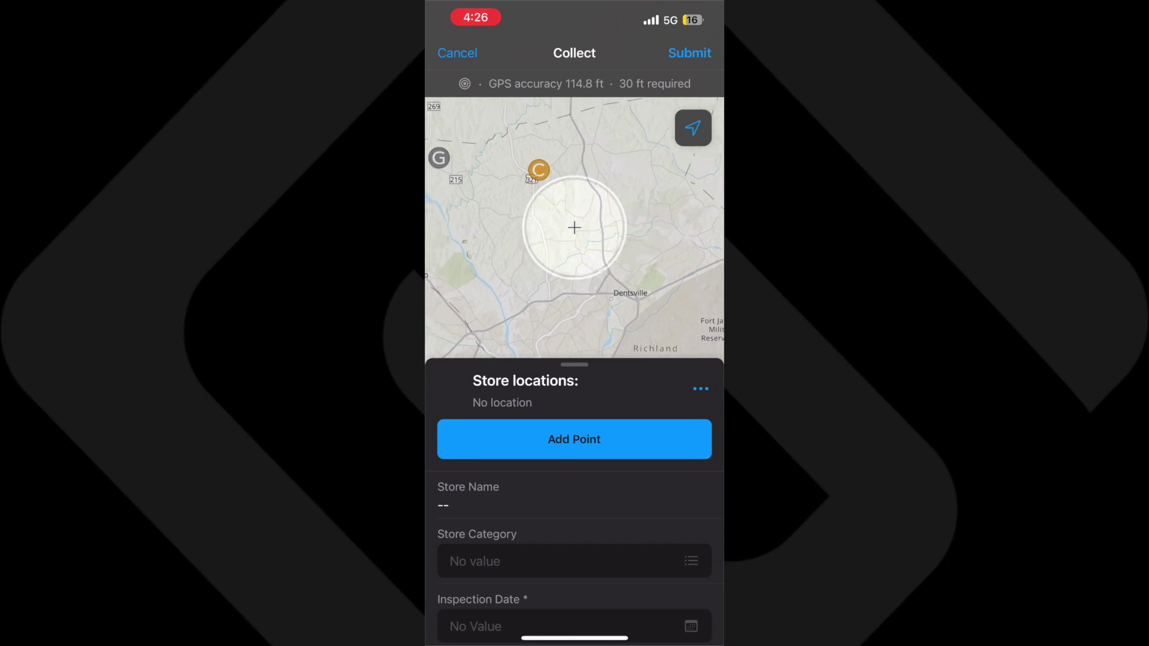
click(574, 439)
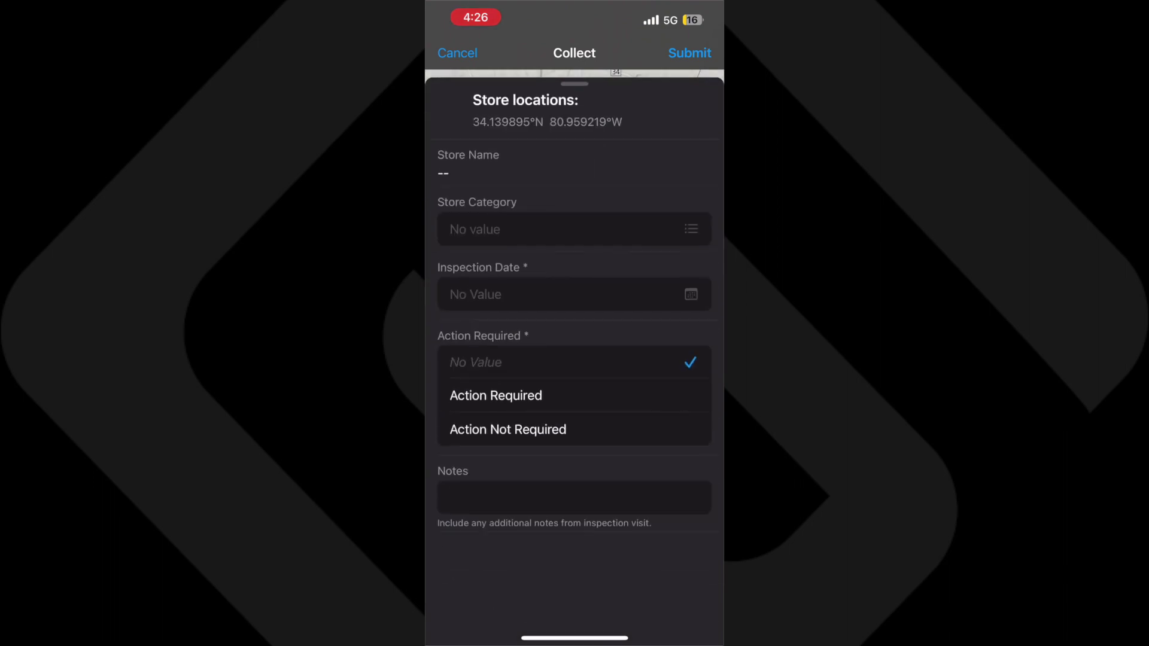
click(575, 229)
click(497, 210)
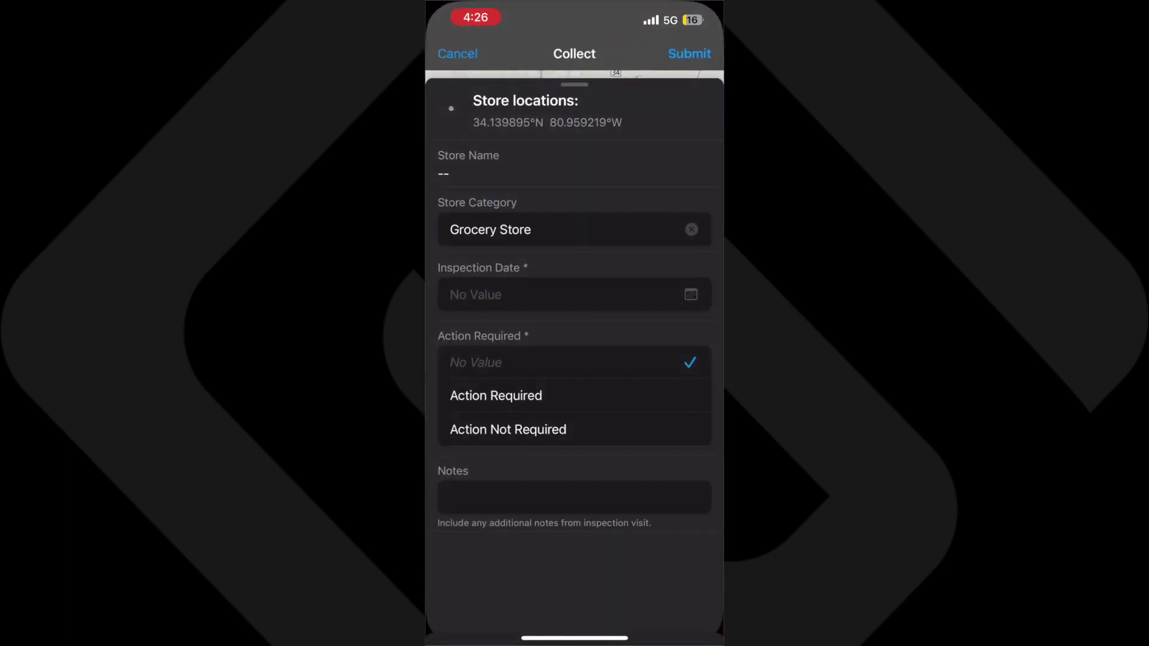
click(574, 294)
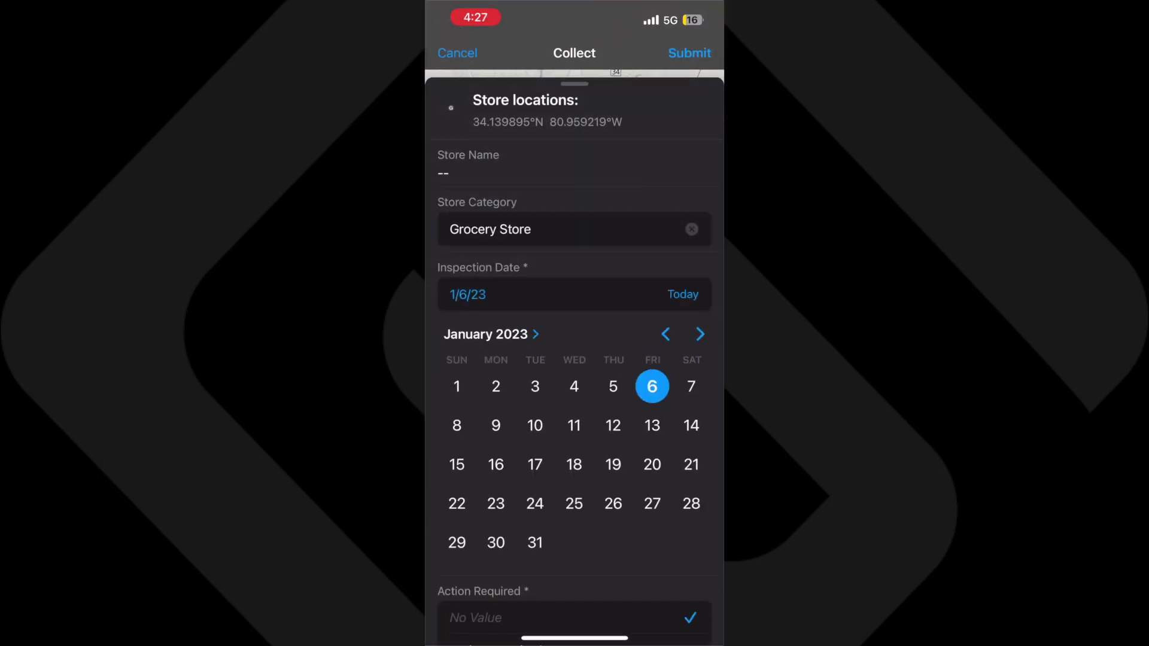
click(574, 386)
Step: Mark it Action Required, add the note 'Inspection failed. Supervisor action needed', and submit
click(574, 617)
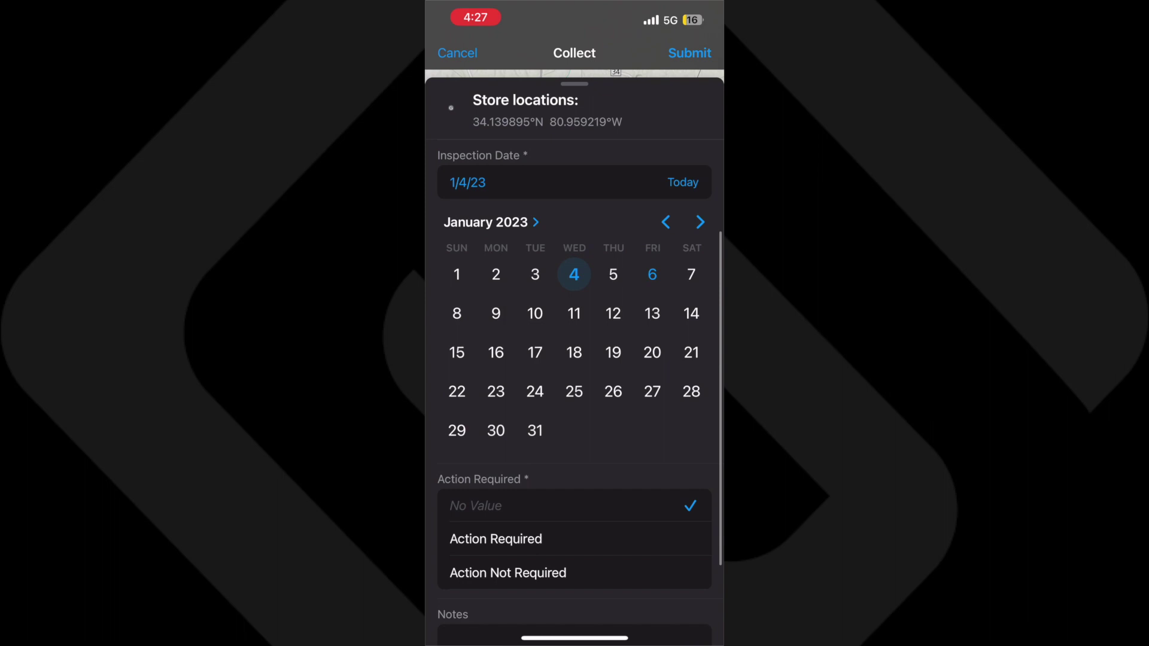
scroll(575, 389, down, 2)
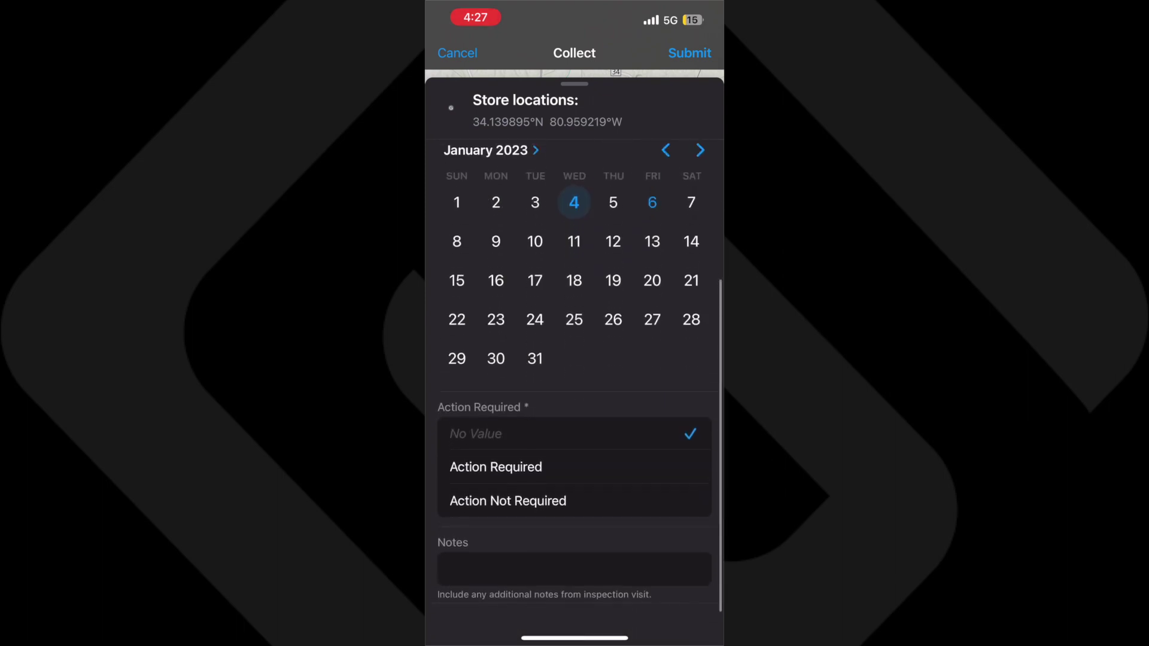
click(495, 468)
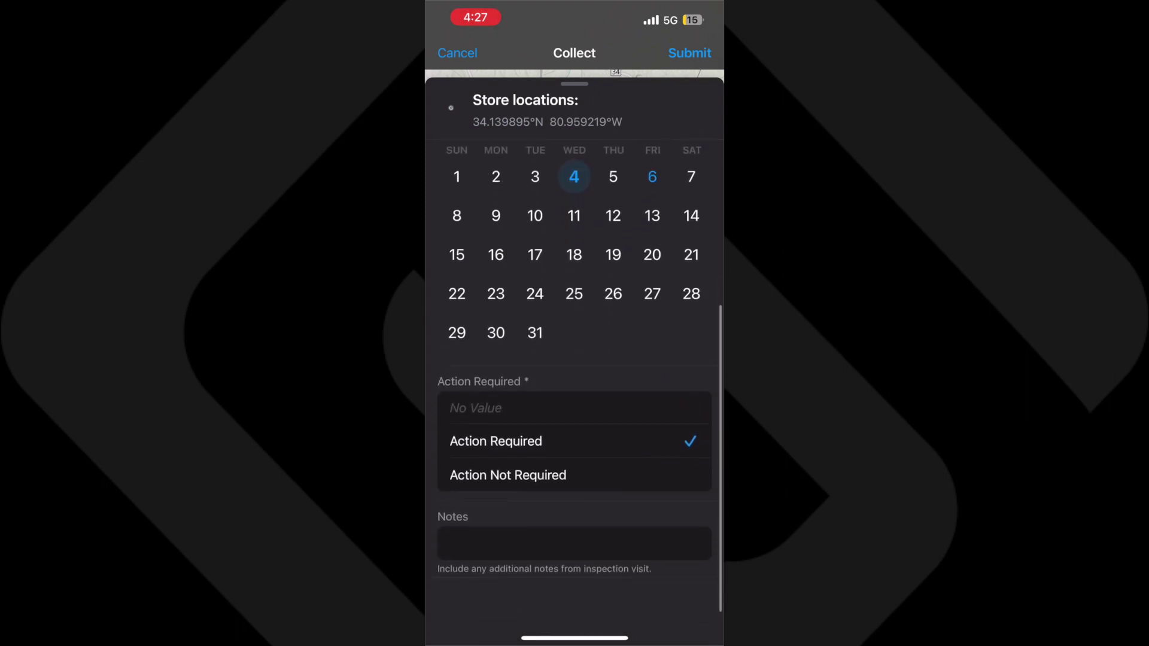
click(575, 570)
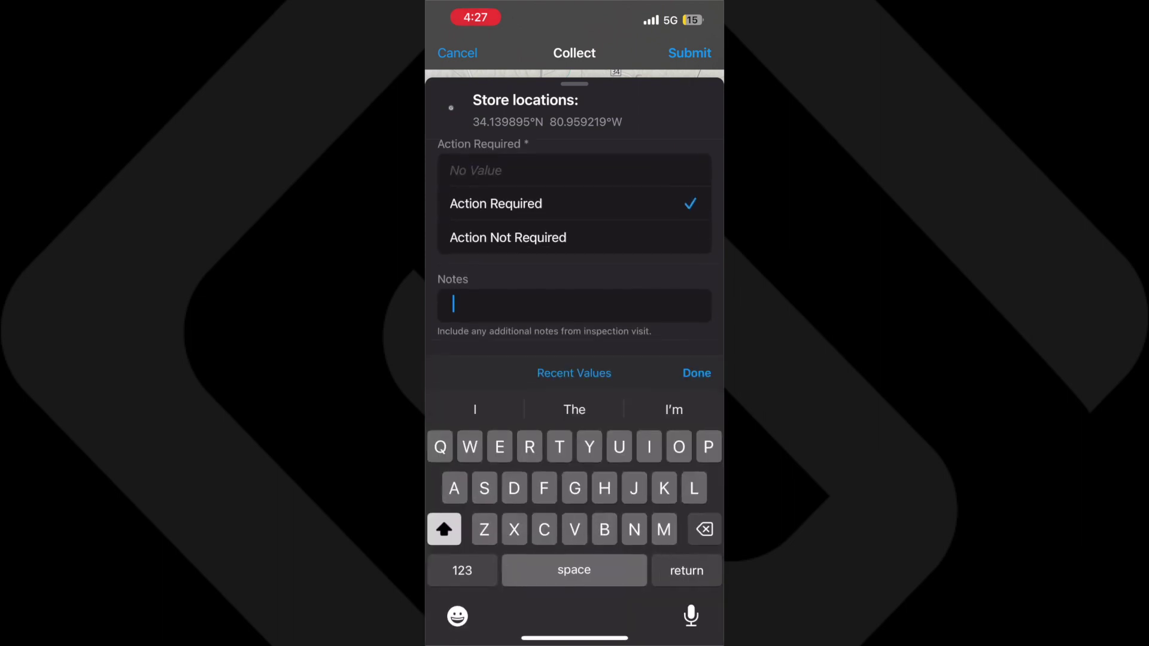
text(Inspection f)
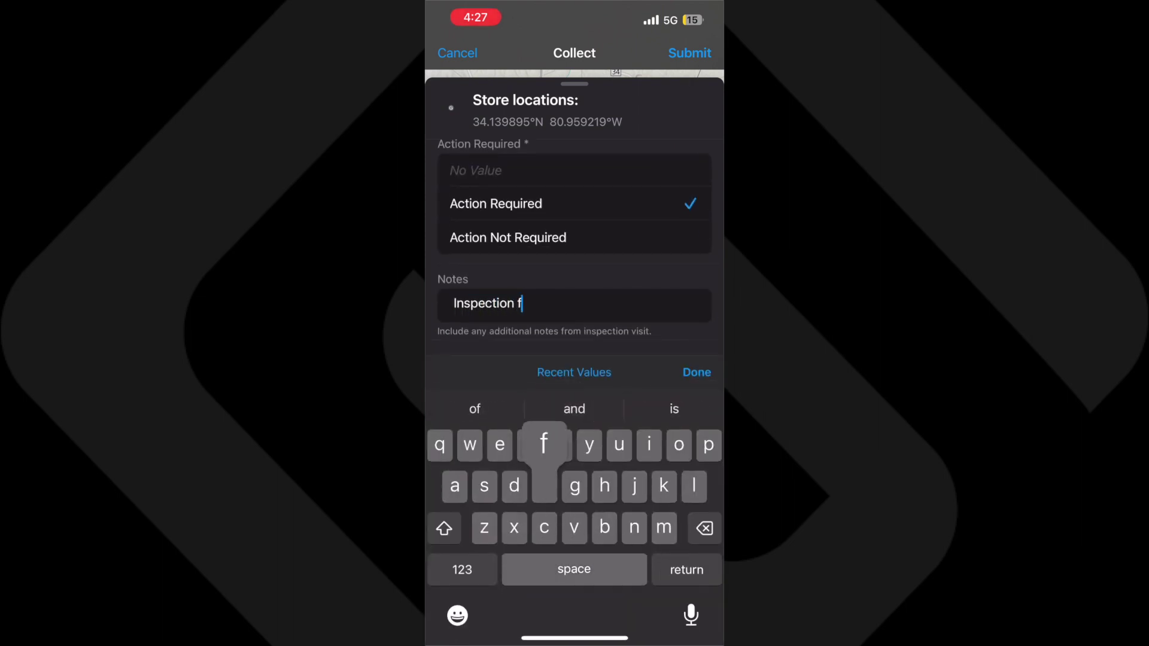
text(ailed. Super)
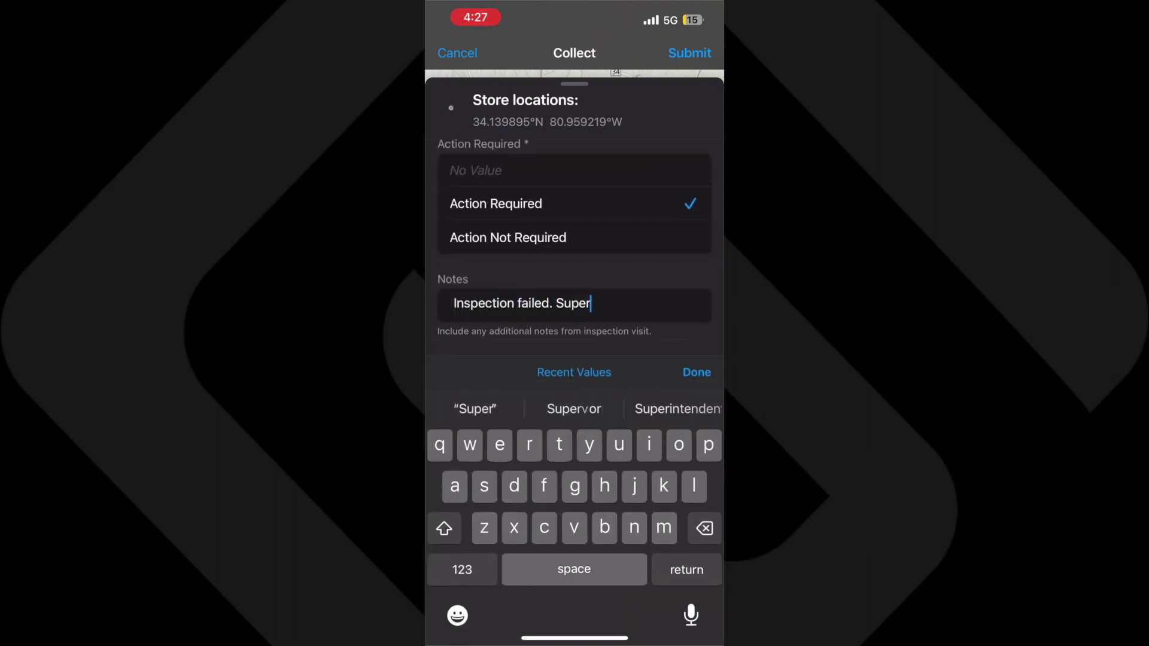
text(visor action)
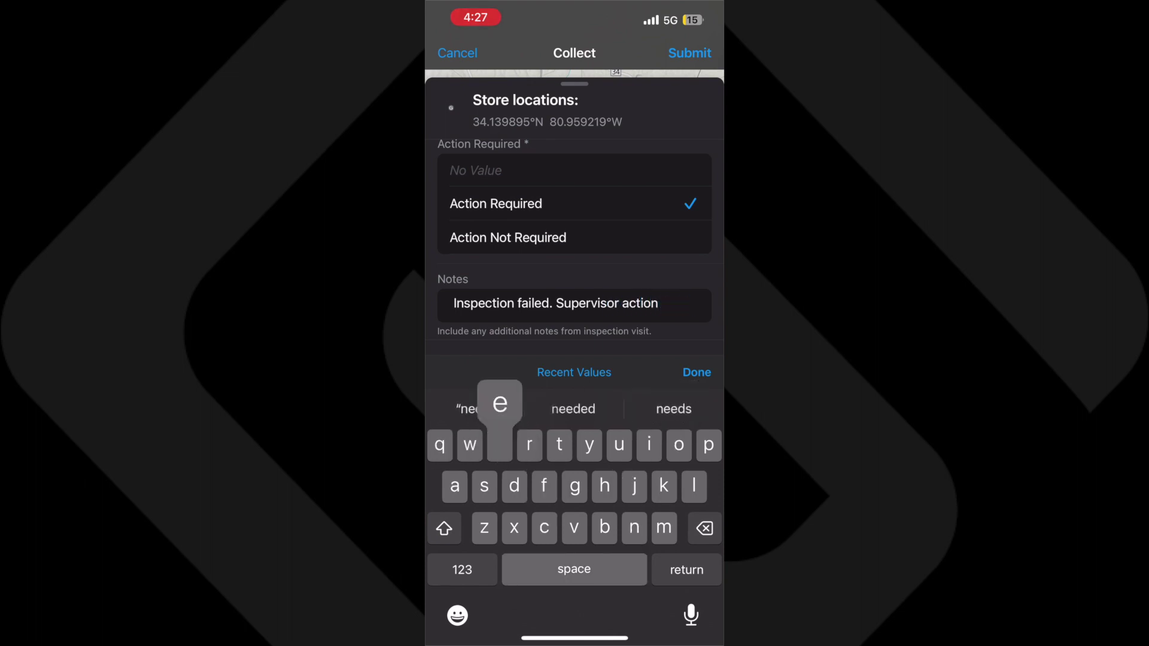
text( needed)
click(696, 395)
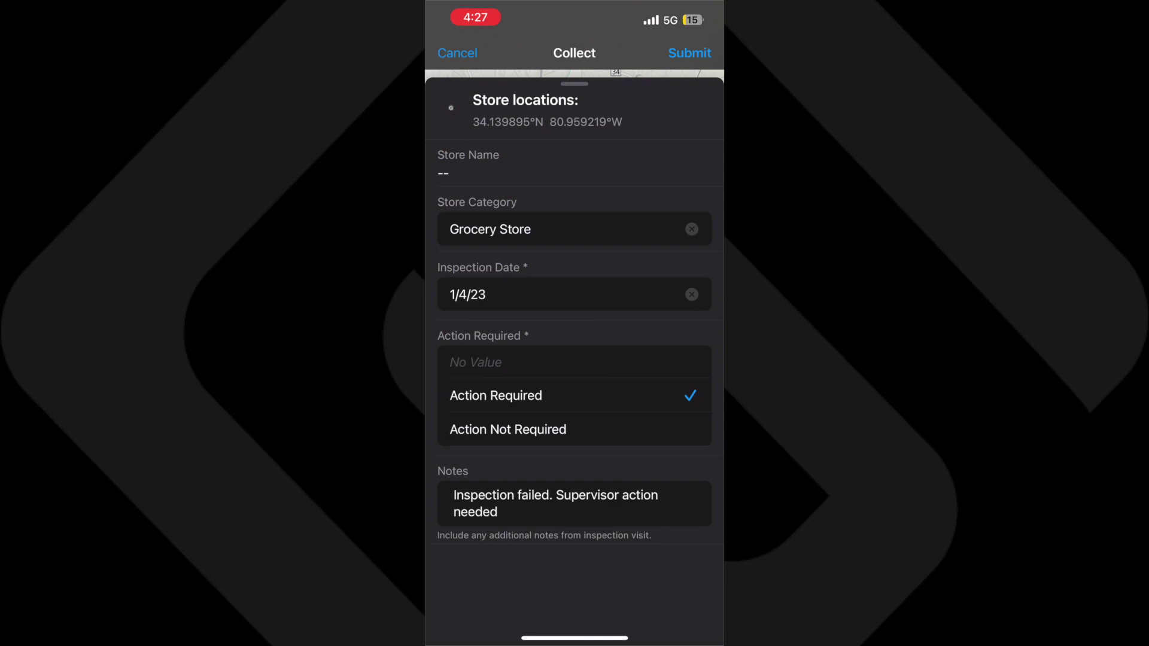
click(690, 52)
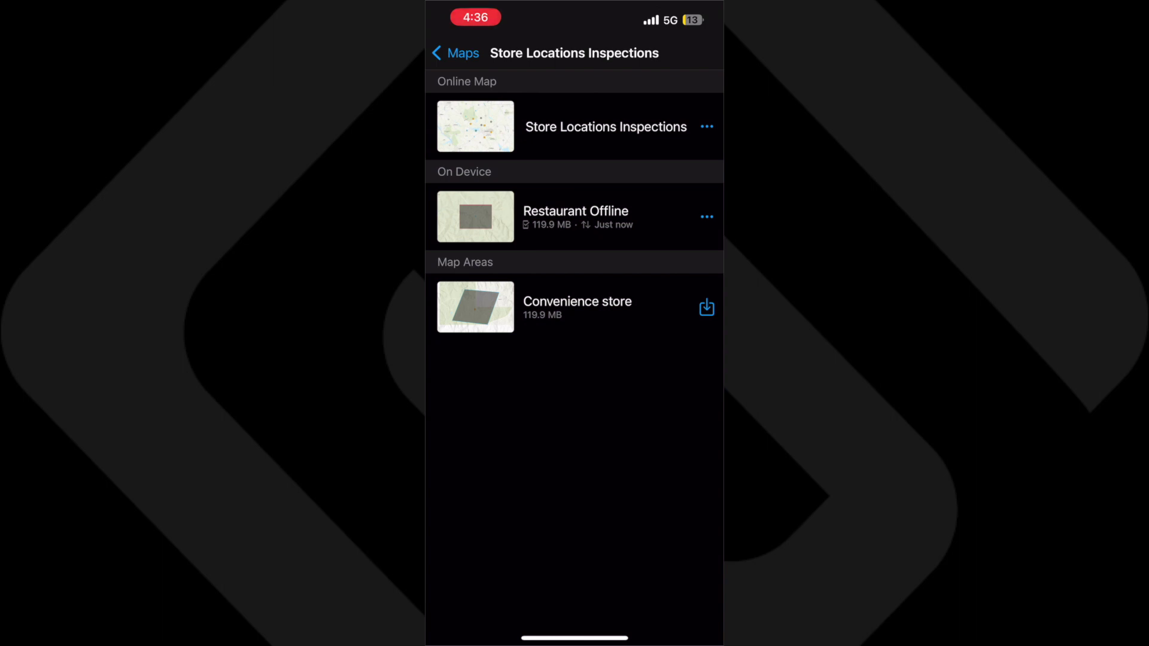
Step: Show the options menu for the Restaurant Offline map area
click(706, 216)
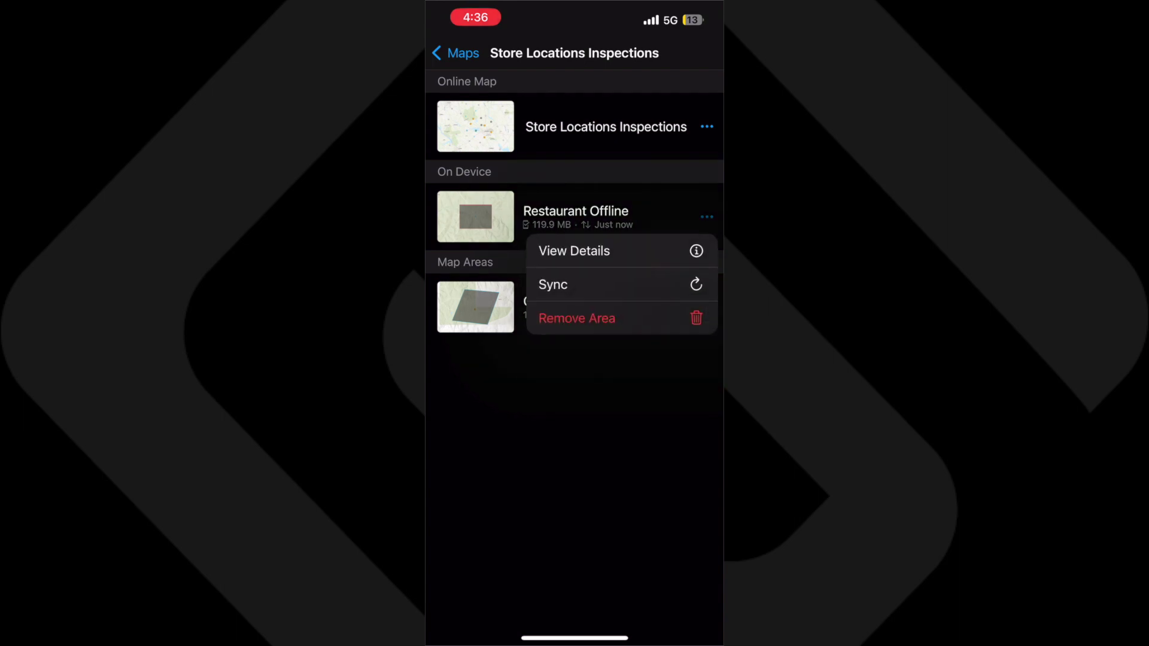
Step: Open the Restaurant Offline area with Location Alerts switched on
click(574, 449)
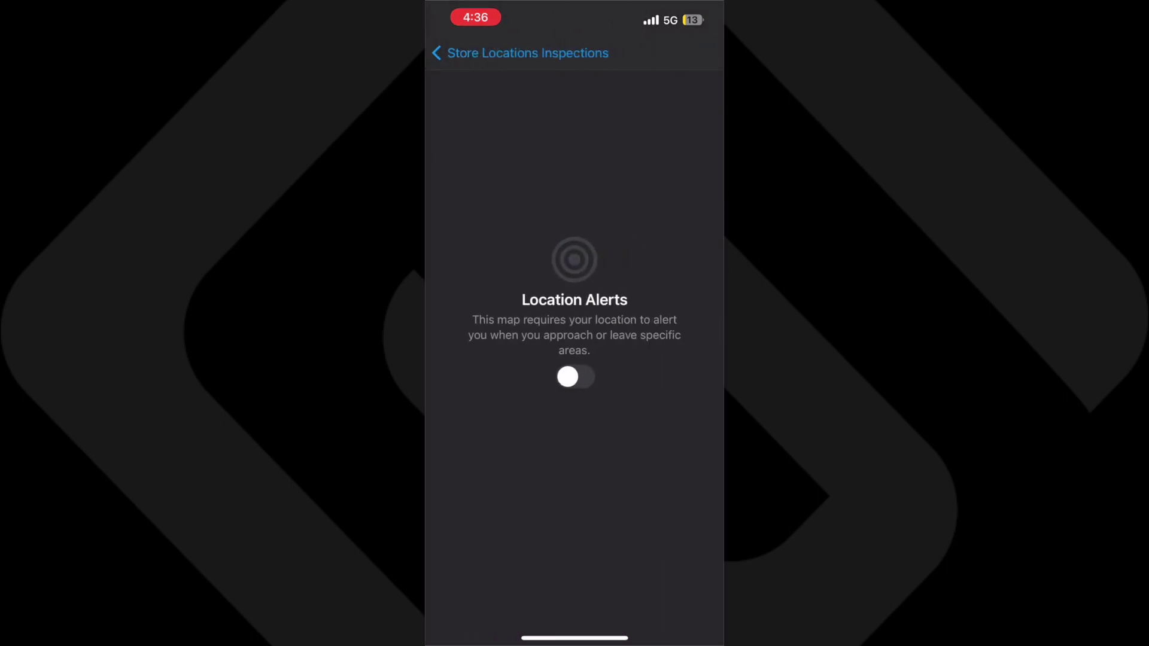
click(574, 377)
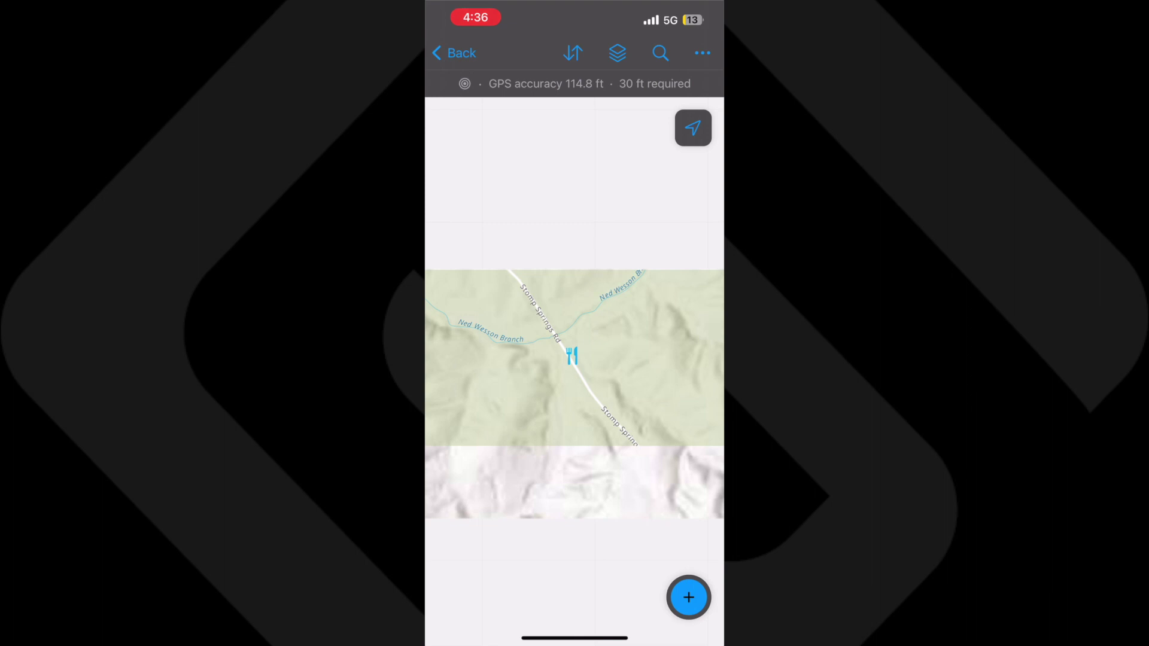
Step: Open Restaurant 3 for editing and move its point slightly to a new spot
click(571, 356)
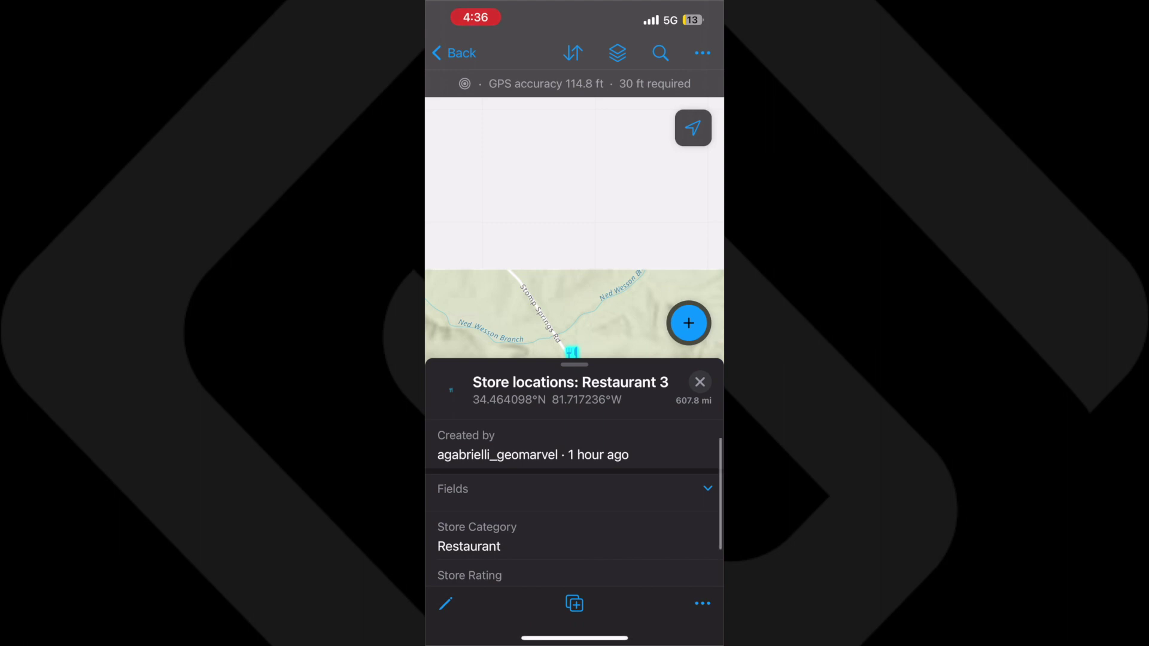
drag(574, 490, 574, 210)
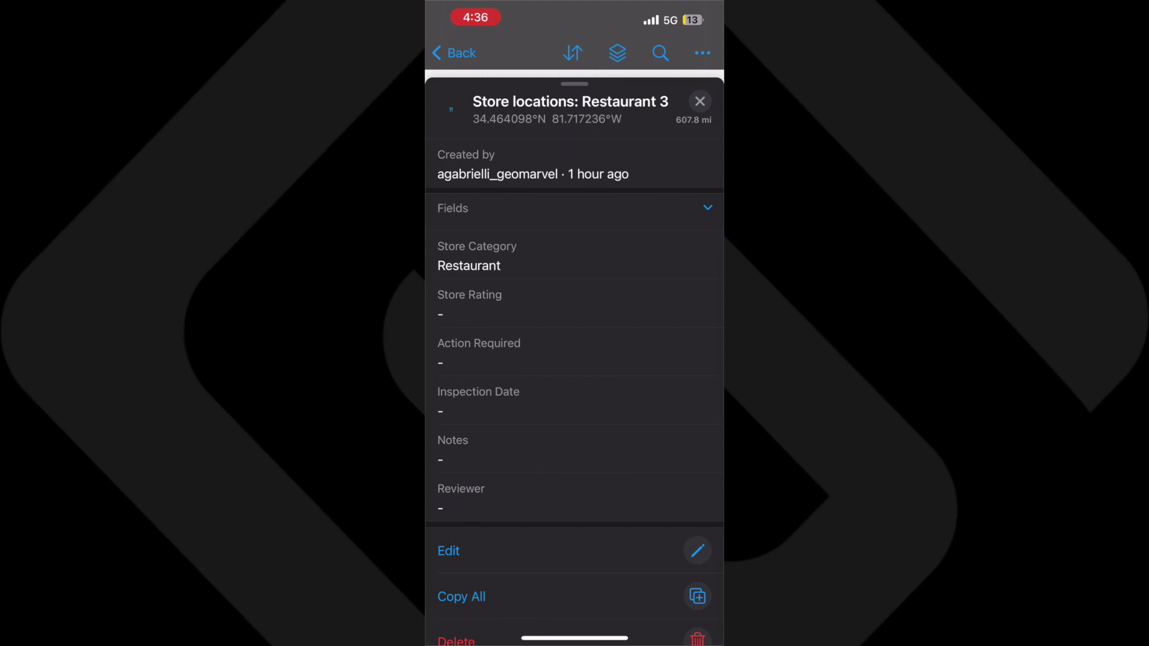
scroll(574, 389, down, 3)
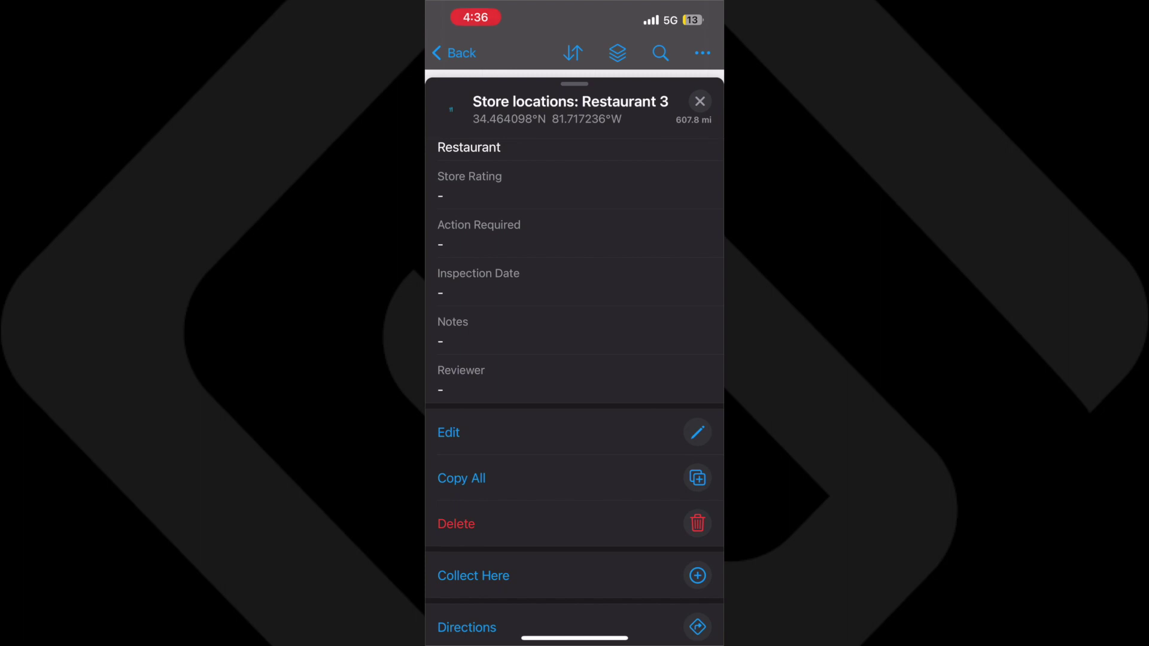
click(449, 432)
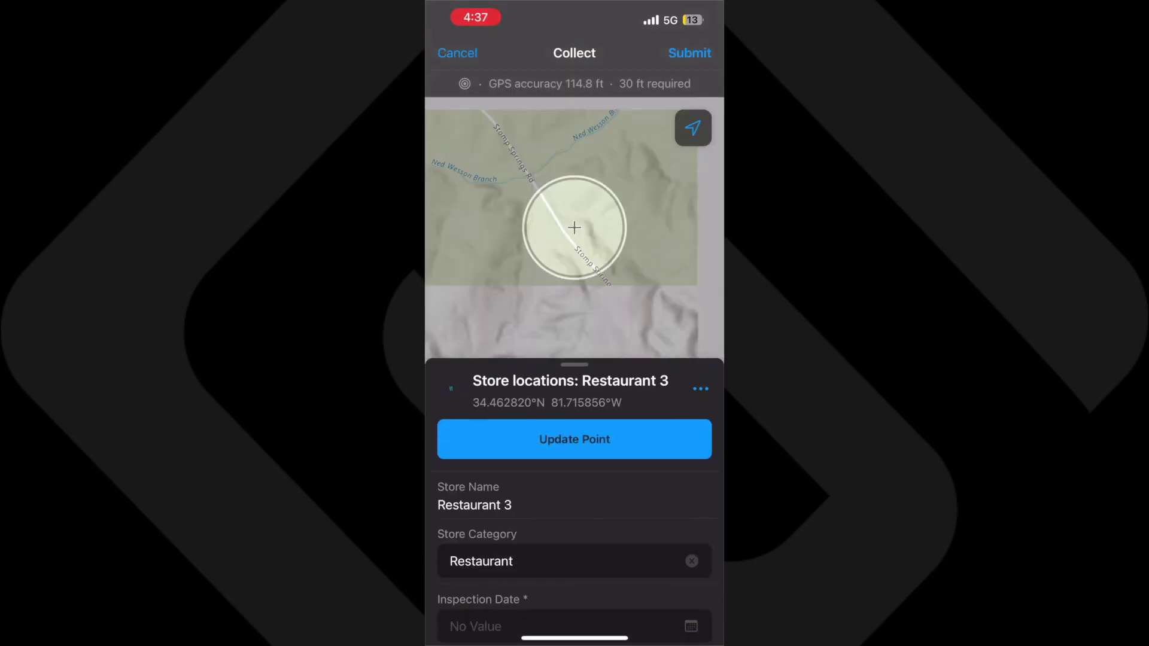
mouse_move(598, 252)
mouse_down()
mouse_move(559, 232)
mouse_move(579, 231)
mouse_up()
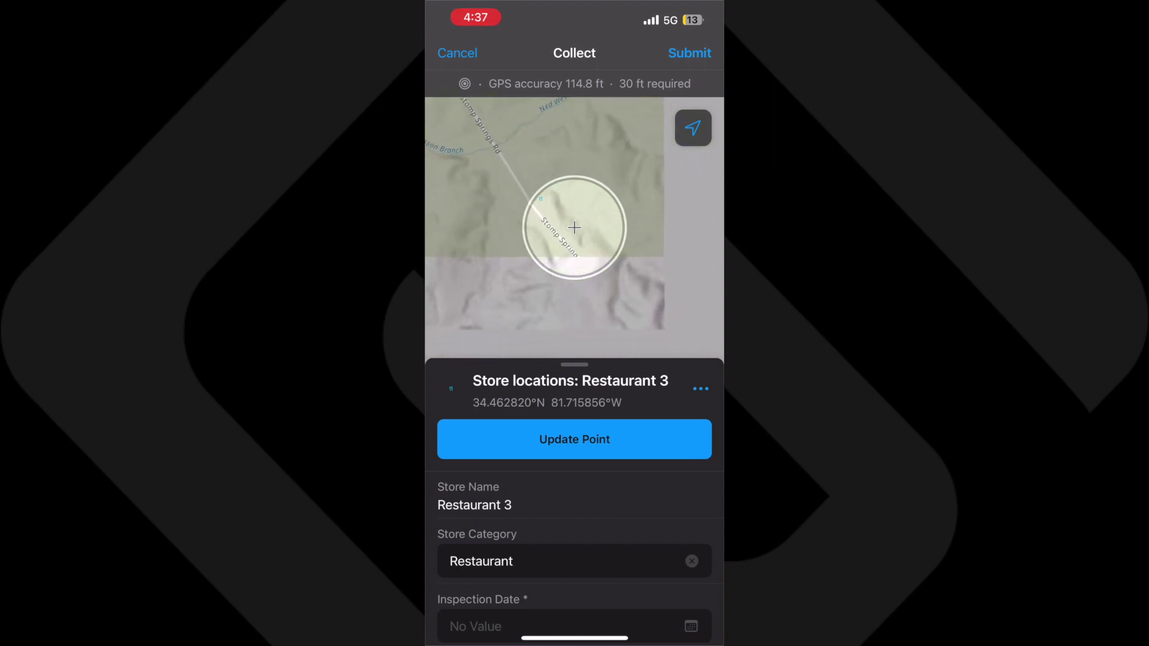
click(575, 439)
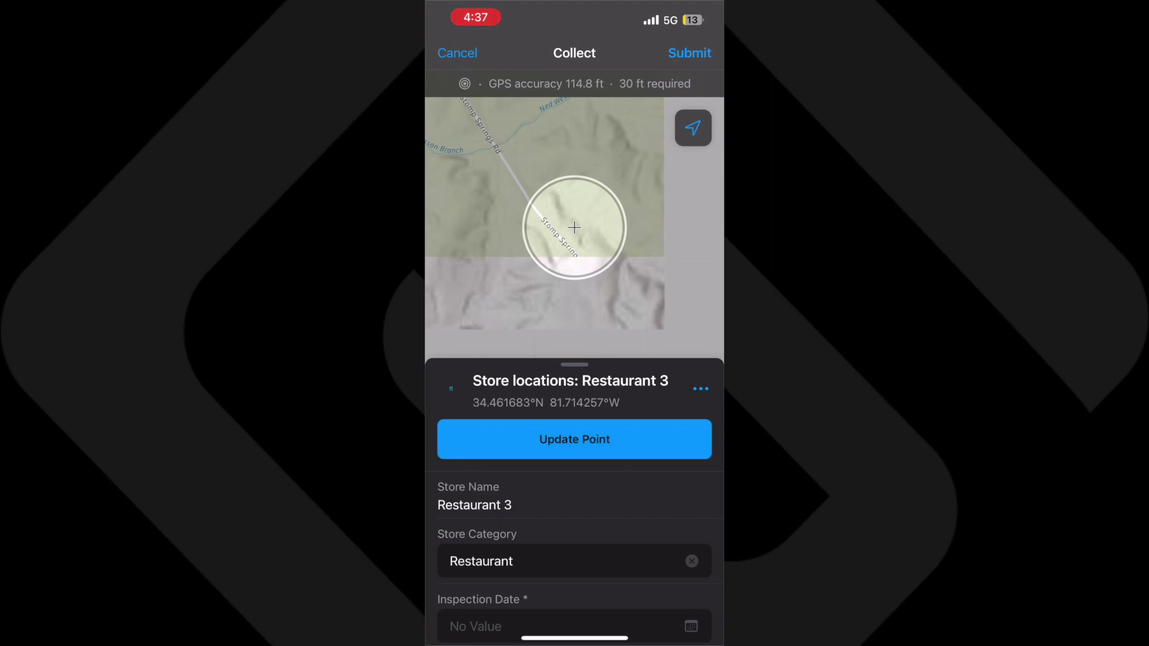
Step: Set Restaurant 3's inspection date to 1/4/23, mark Action Not Required, and submit
drag(574, 383, 575, 102)
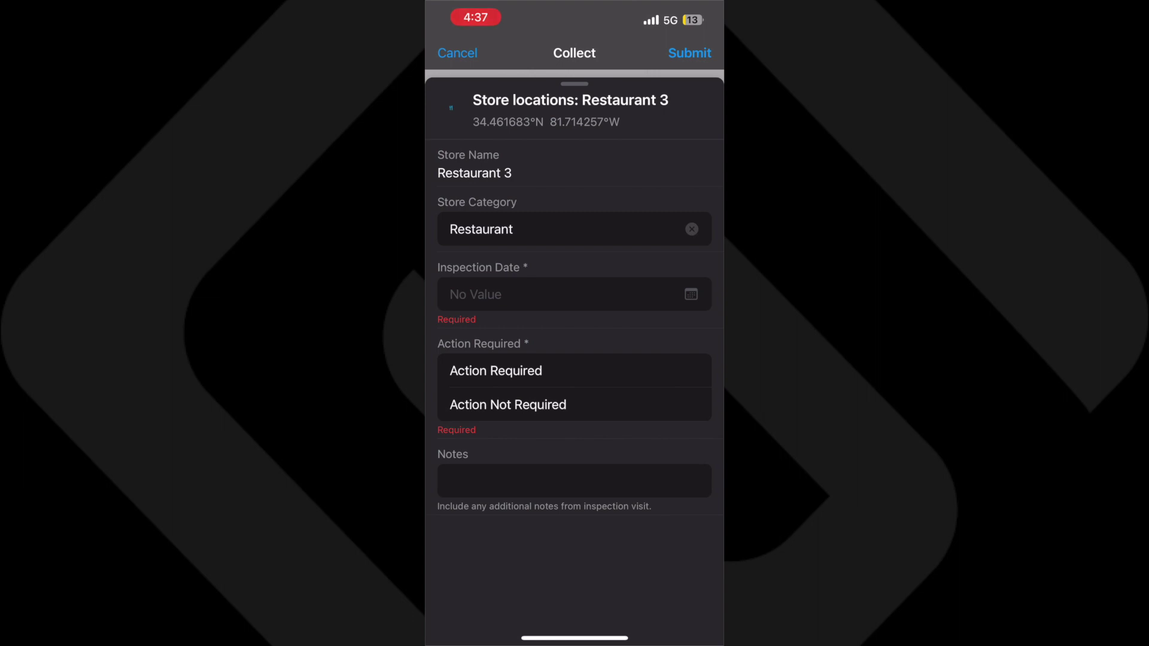
click(565, 294)
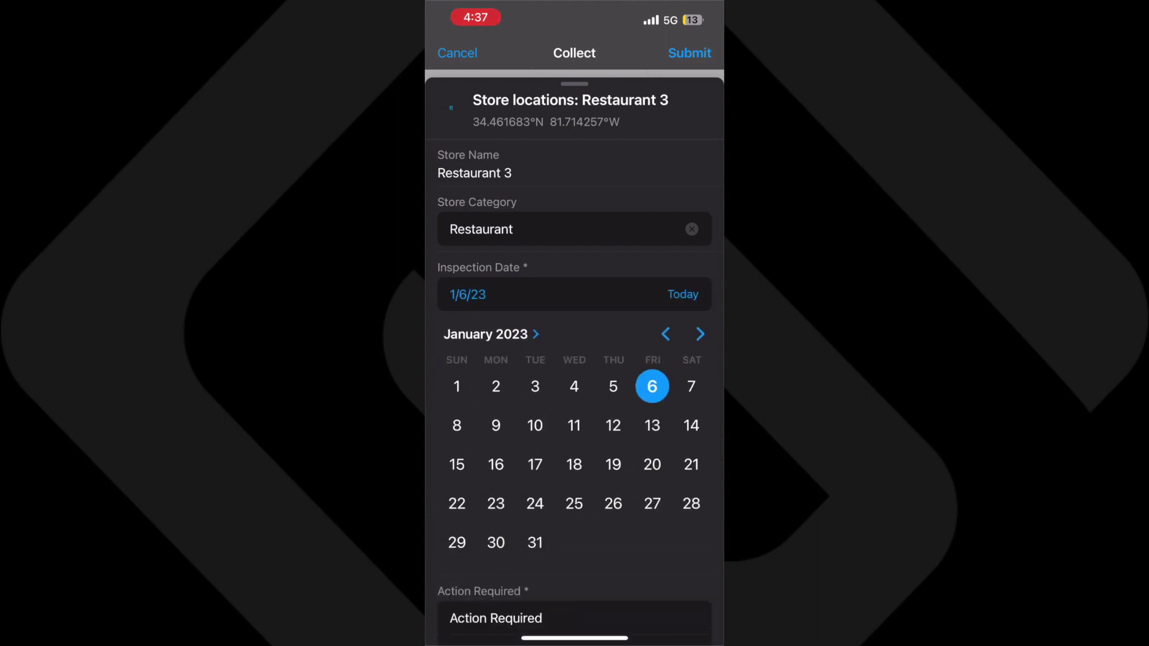
click(574, 387)
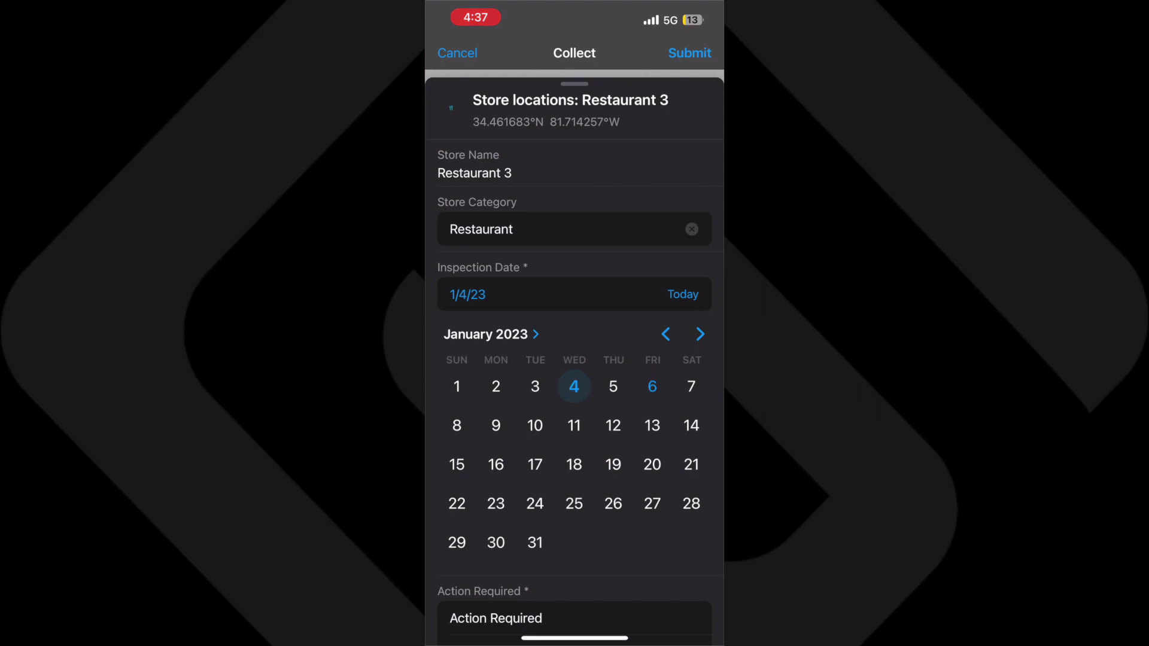
scroll(574, 371, down, 5)
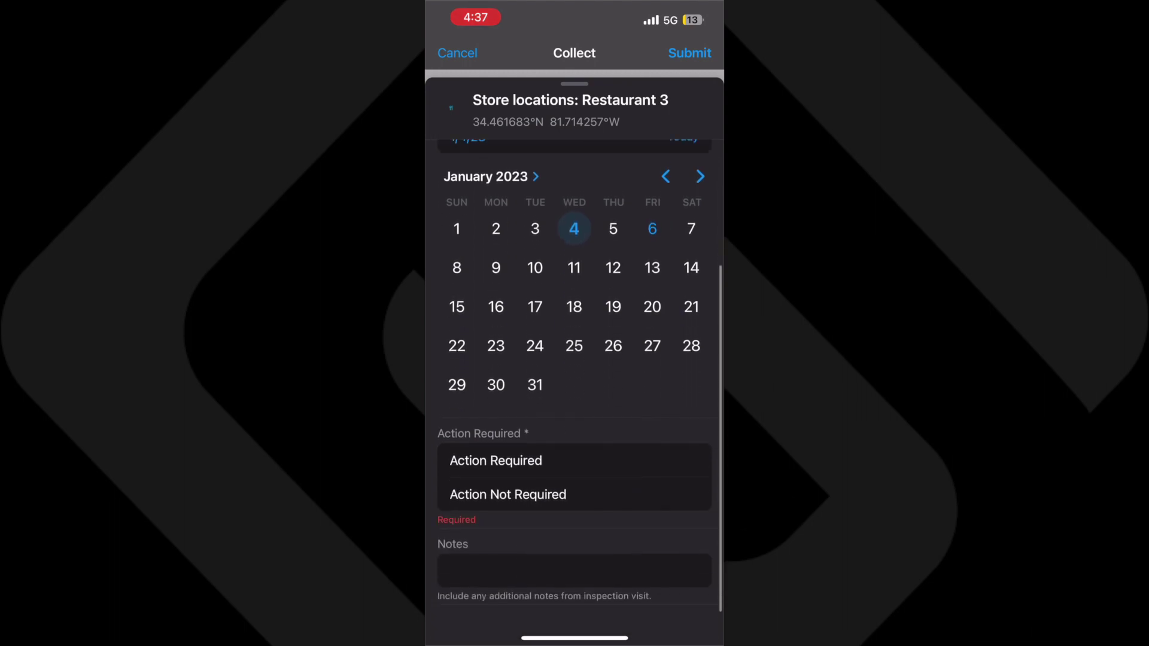
click(508, 494)
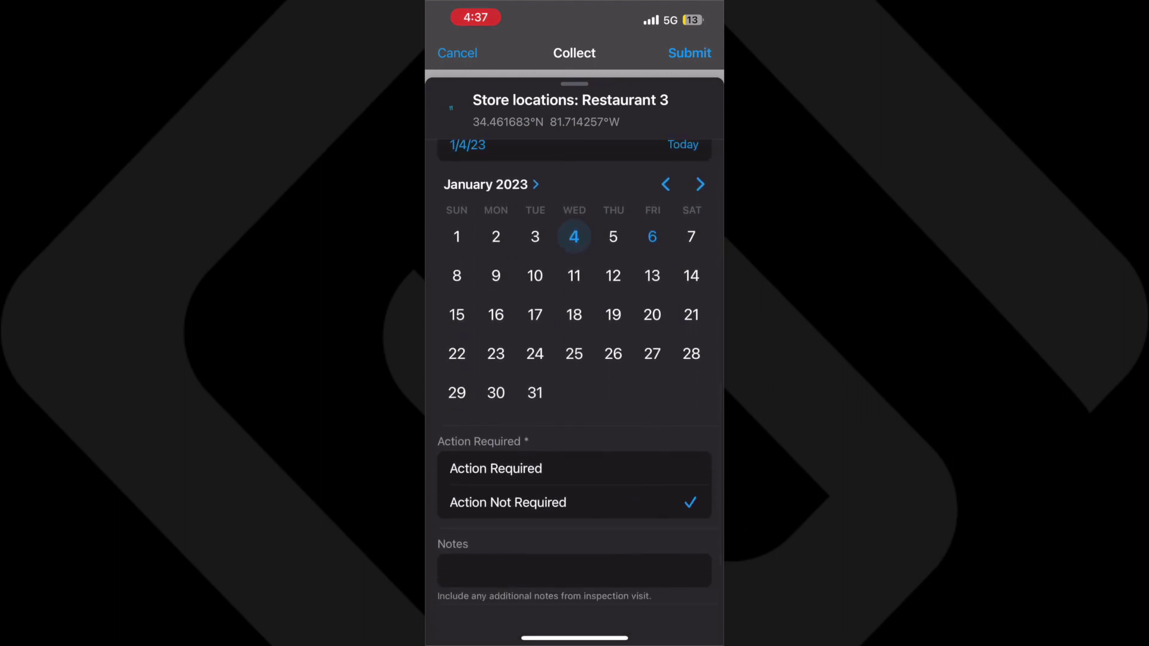
click(689, 53)
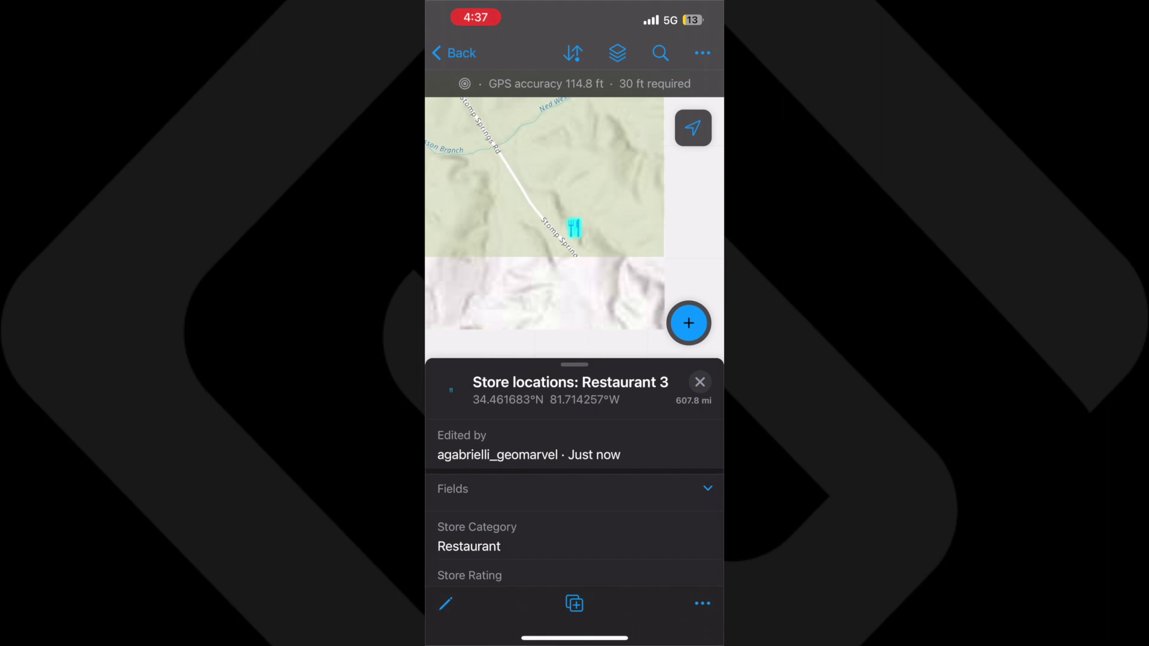
Step: Review Restaurant 3's updated fields, then return to the map areas list showing 1 local edit
drag(574, 383, 575, 120)
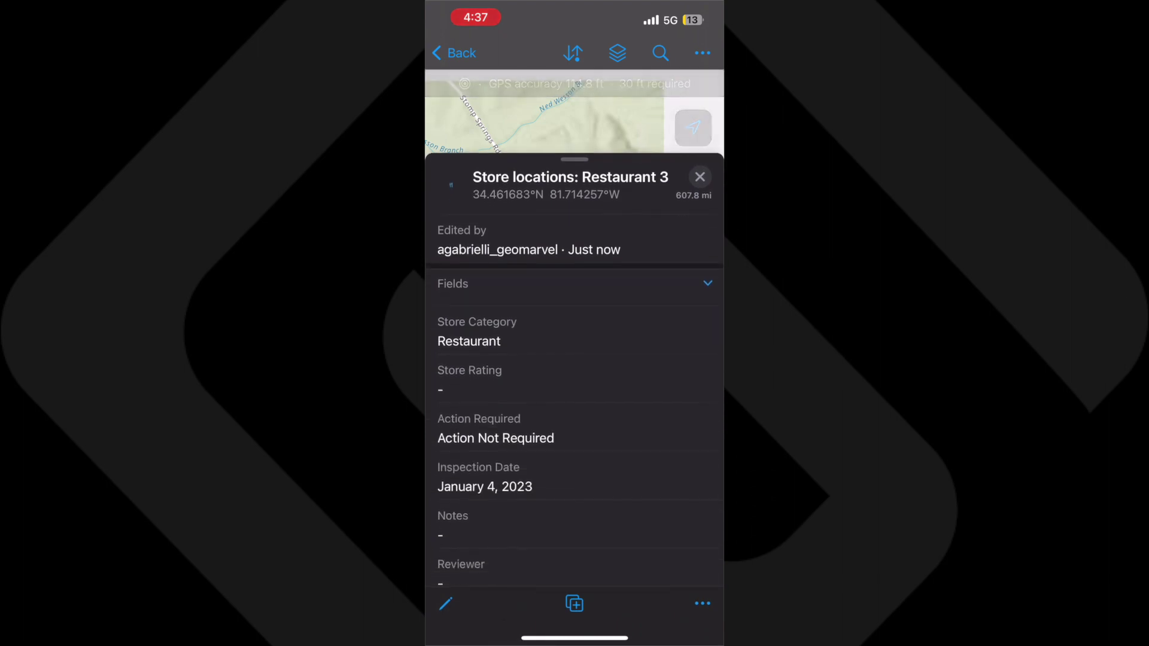
scroll(574, 389, down, 1)
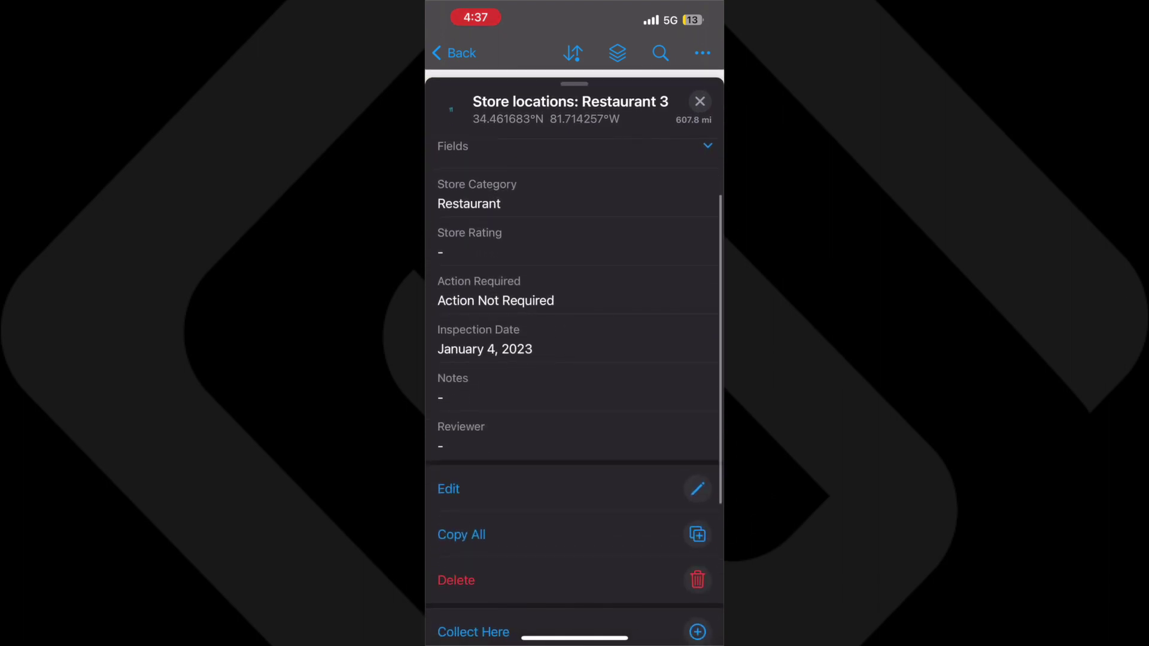
scroll(575, 299, up, 2)
drag(575, 179, 575, 460)
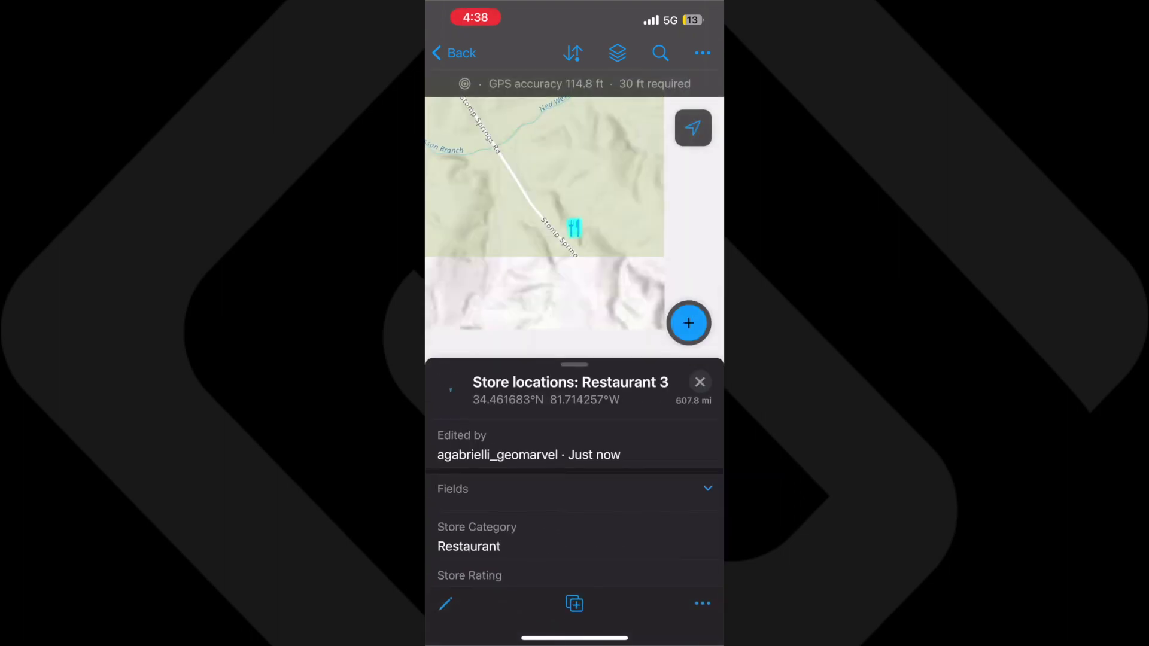
drag(426, 359, 688, 359)
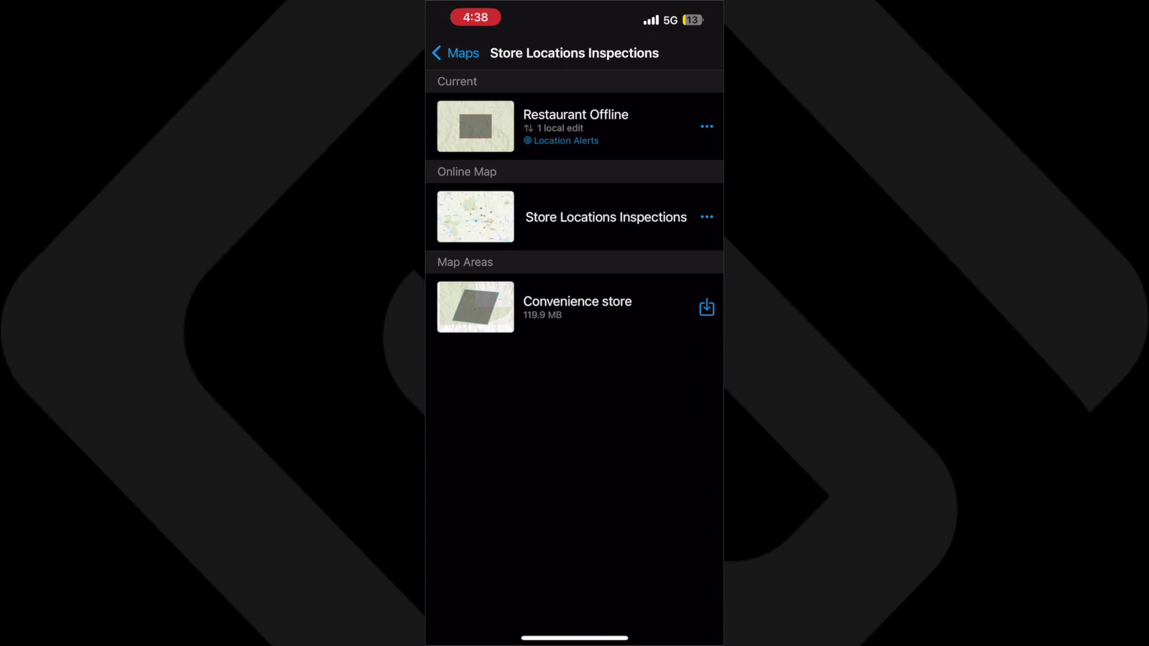
Step: Sync the Restaurant Offline area to upload its one local edit
click(706, 126)
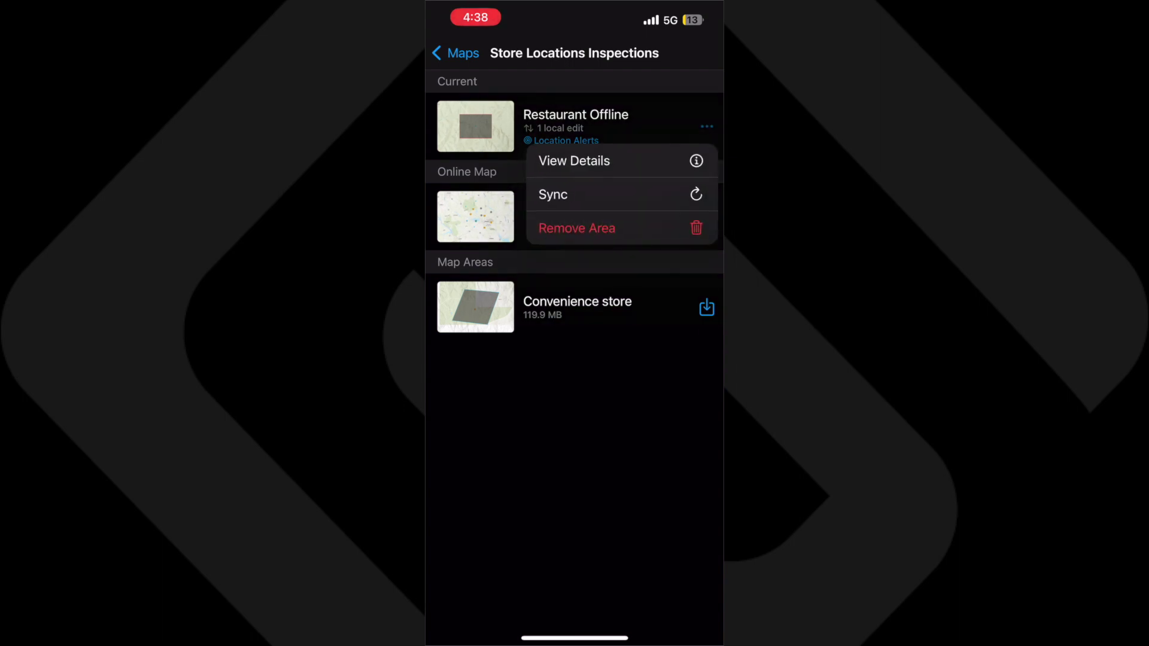
click(575, 195)
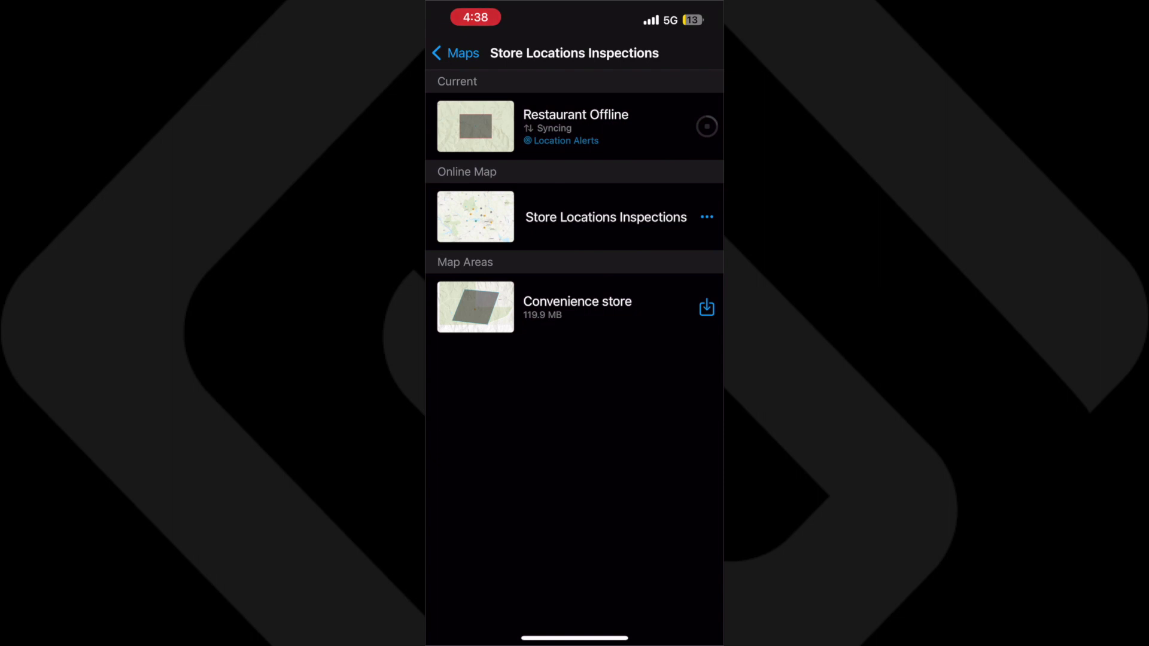